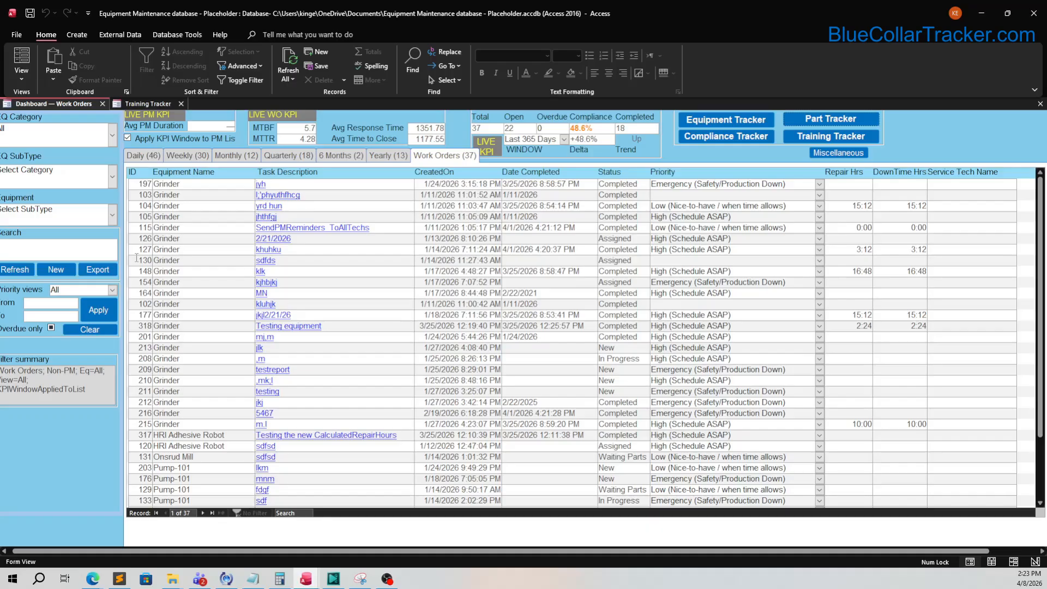
Step: Inspect the work order KPI figures for total, open, overdue and completed
double_click(477, 129)
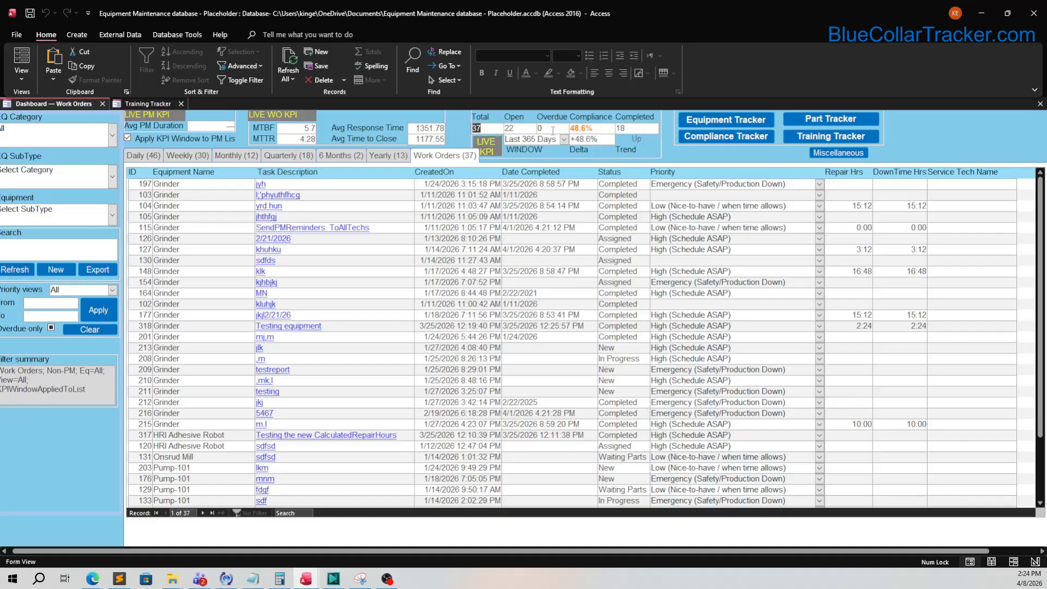
key("Tab")
left_click(535, 127)
double_click(630, 127)
Step: Review the Yearly, 6 Months, Quarterly, Monthly and Daily PM lists, checking the compliance and average PM duration of the daily tasks
left_click(401, 157)
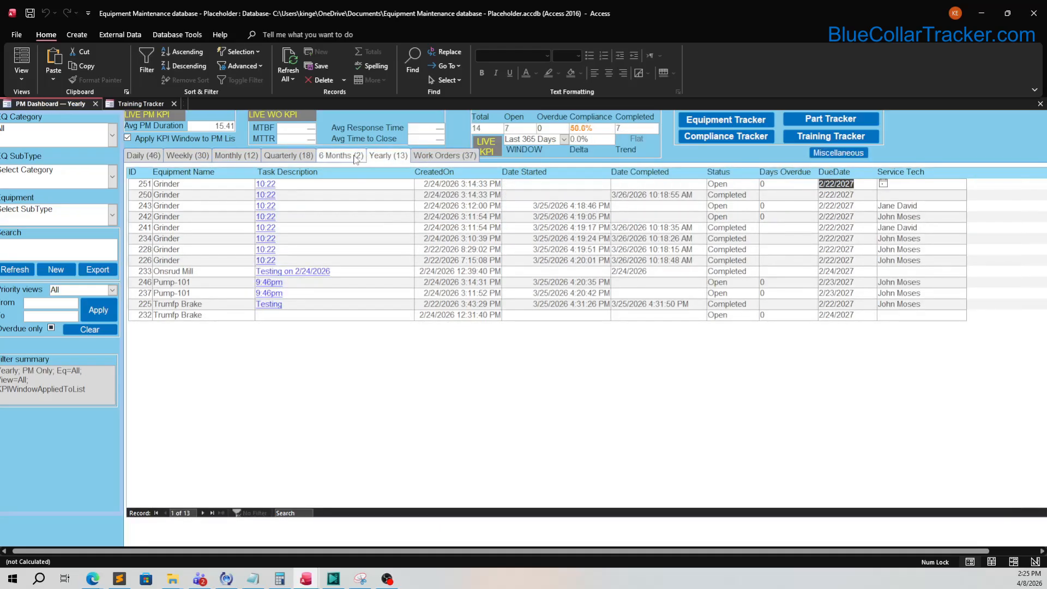
left_click(356, 158)
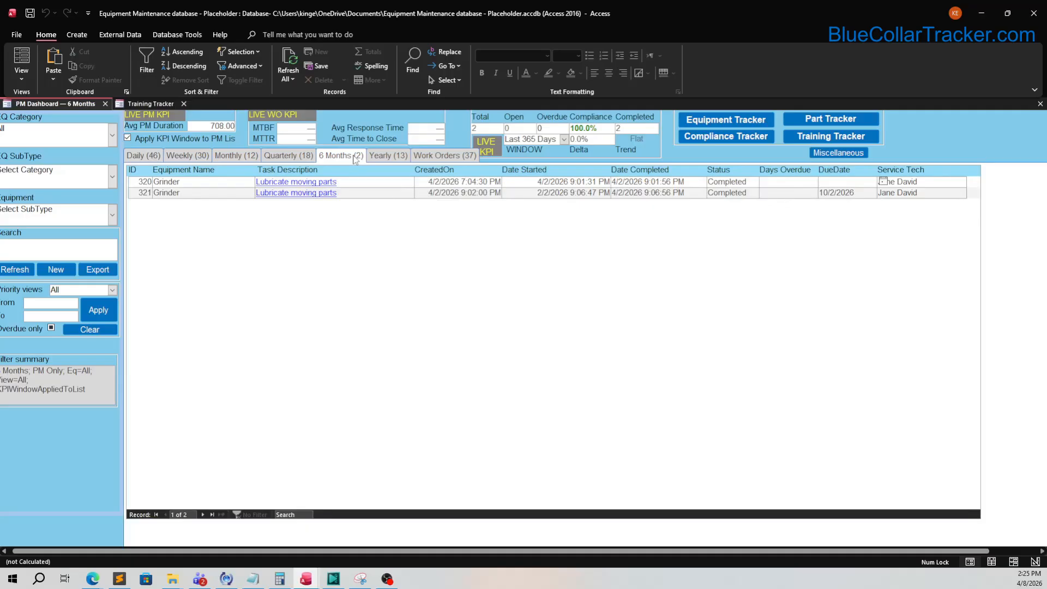
left_click(288, 156)
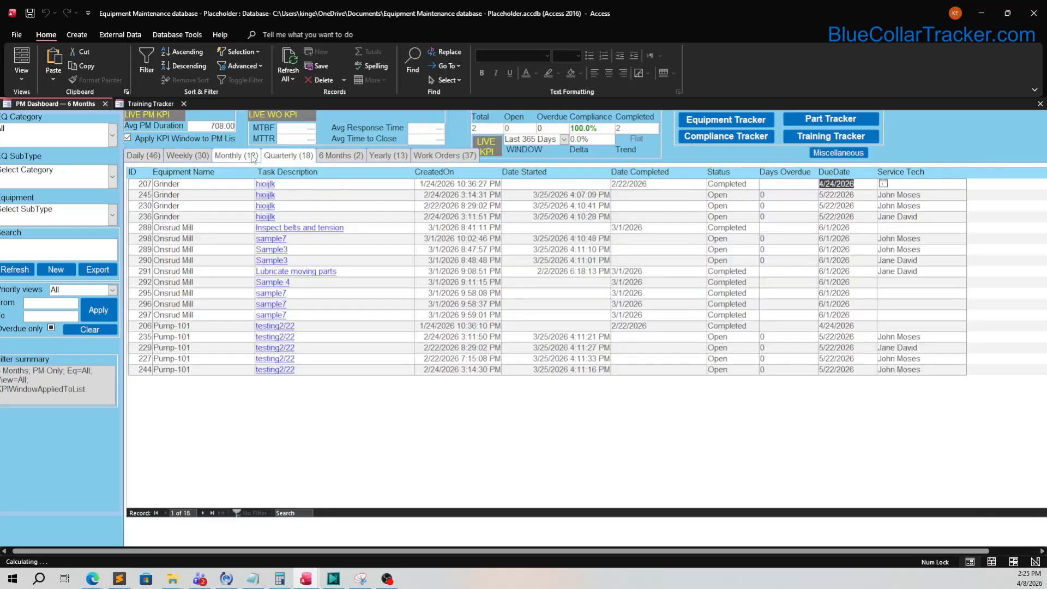
left_click(244, 157)
left_click(143, 156)
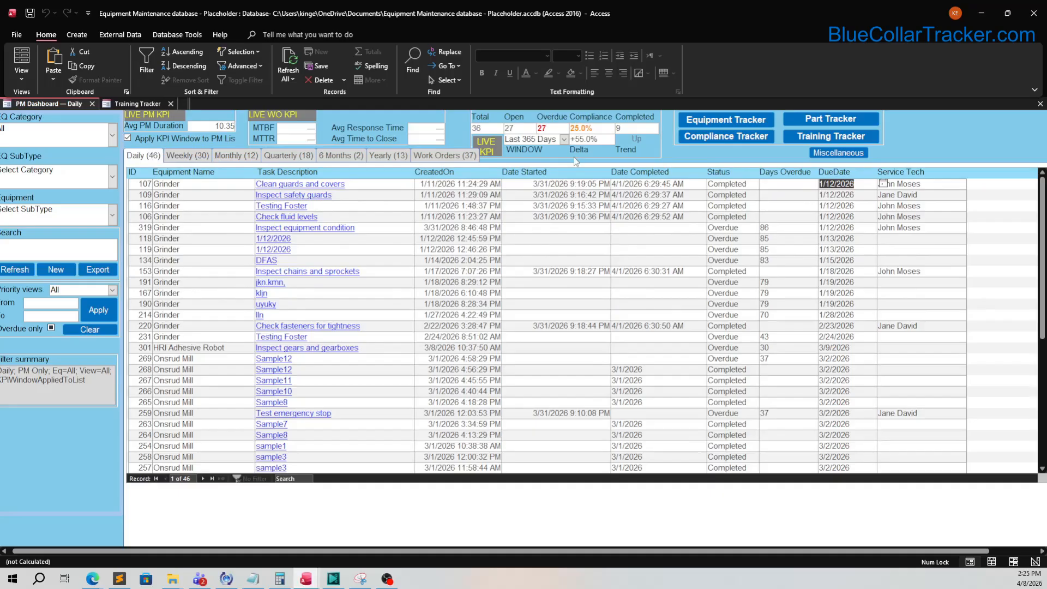
left_click(609, 128)
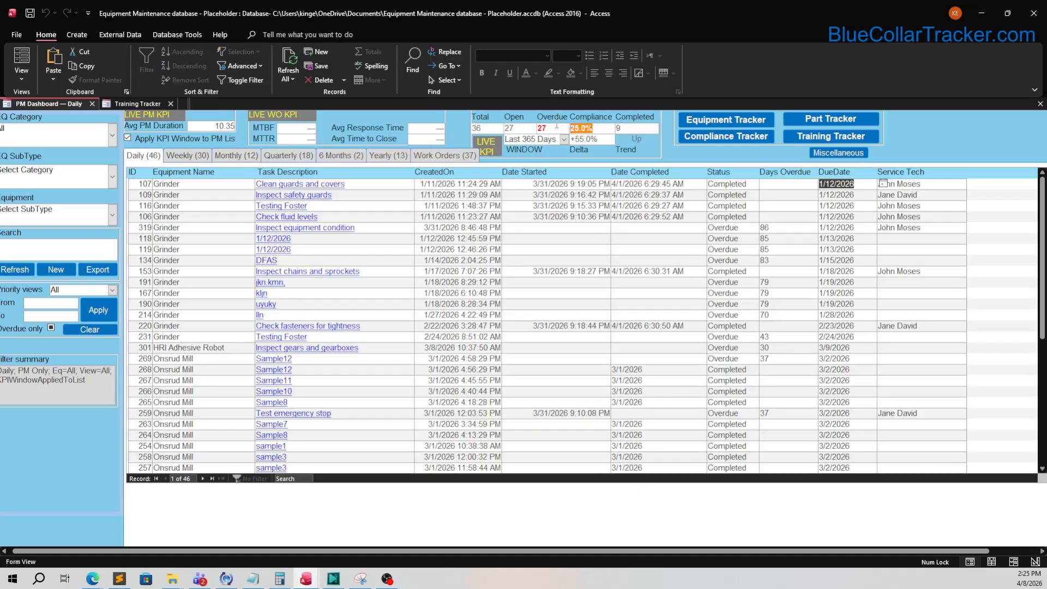
left_click(199, 125)
Step: Return to the work orders and examine their average time to close, MTBF and MTTR
left_click(438, 156)
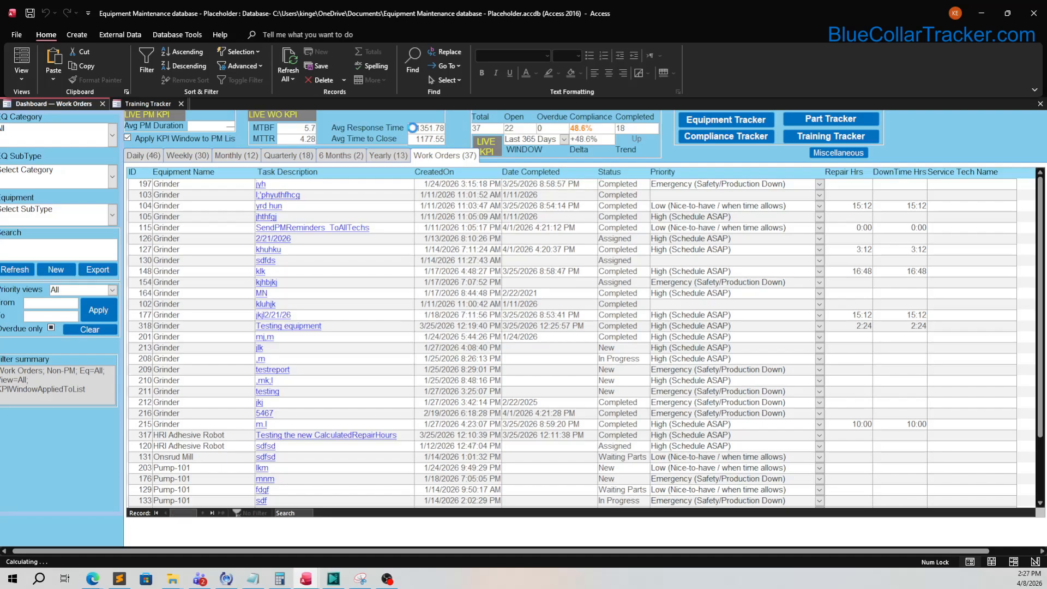
left_click(439, 139)
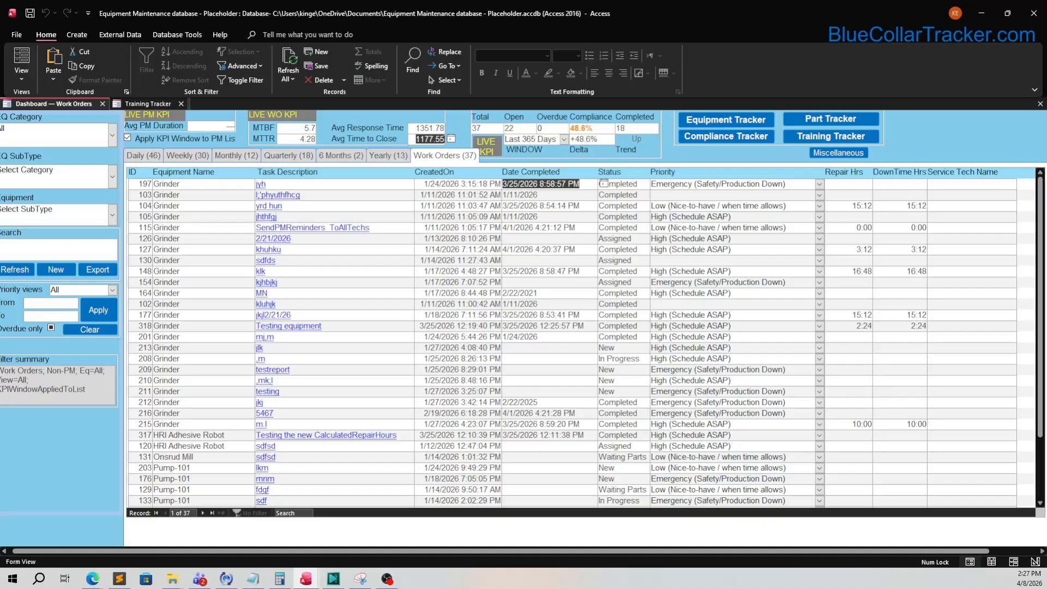
left_click(314, 140)
left_click(310, 128)
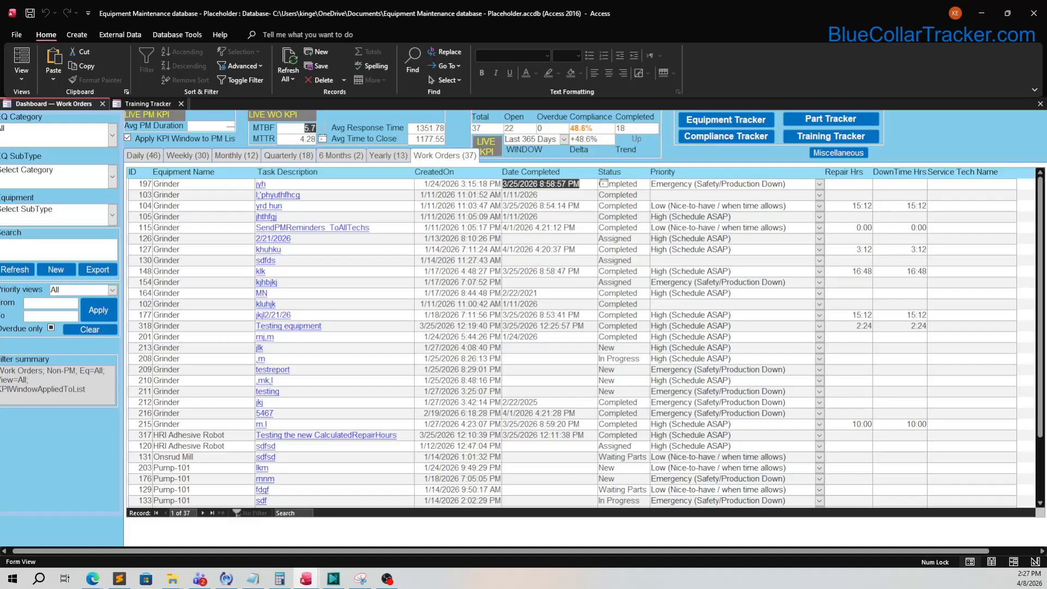
left_click(321, 139)
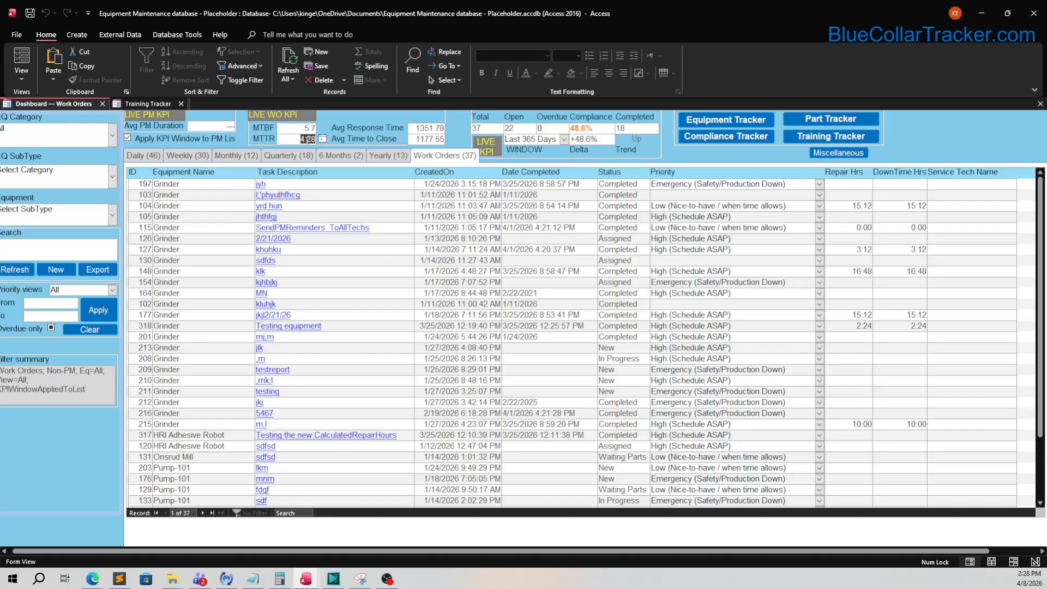
left_click_drag(293, 131, 322, 132)
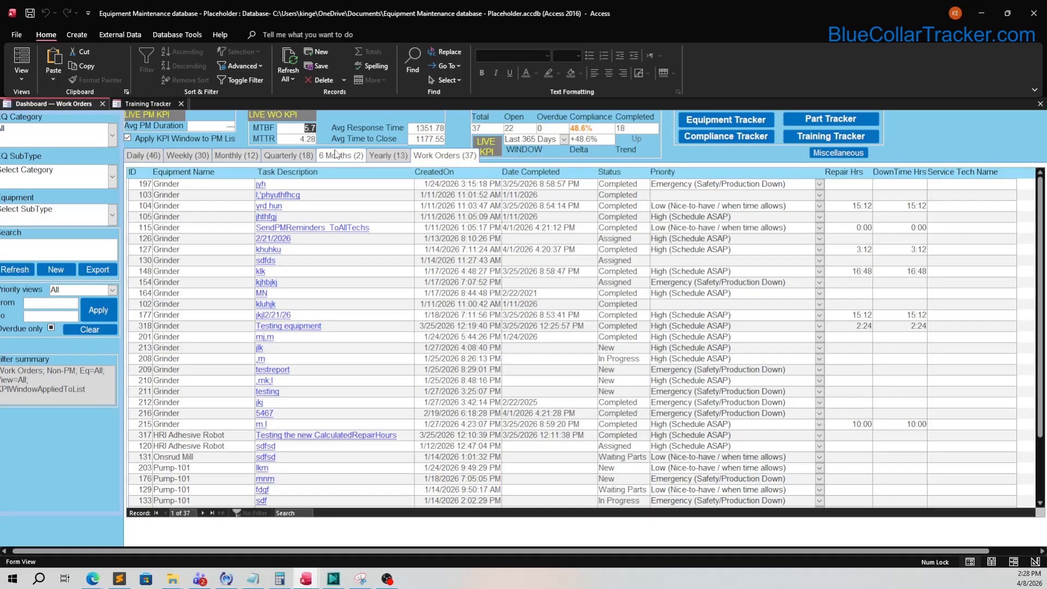
left_click(336, 154)
Step: Compare the work orders and KPIs for windows of the last 7, 30, 90 and 365 days
left_click(565, 140)
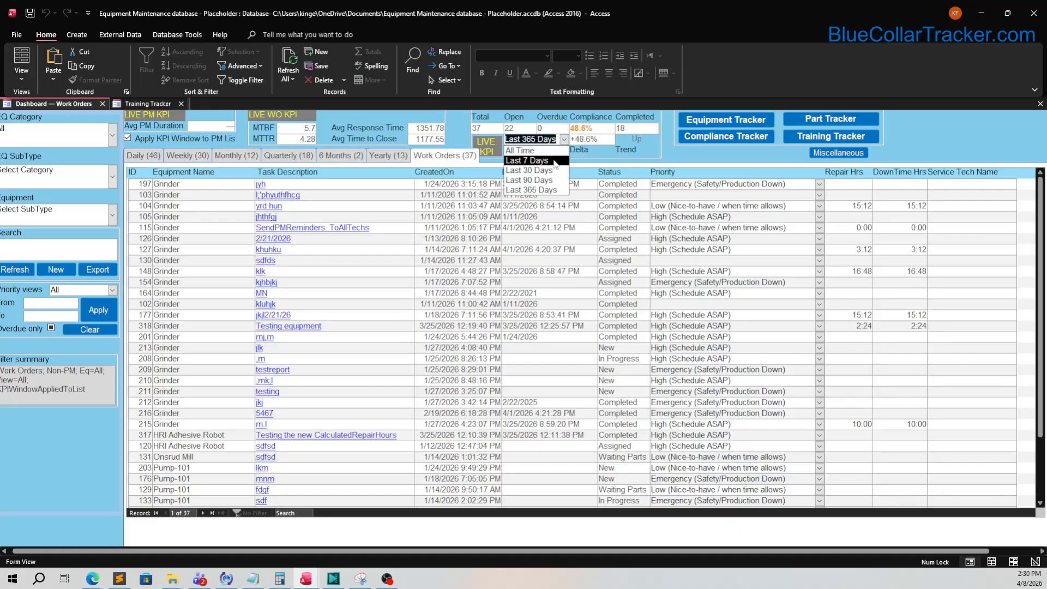
left_click(556, 161)
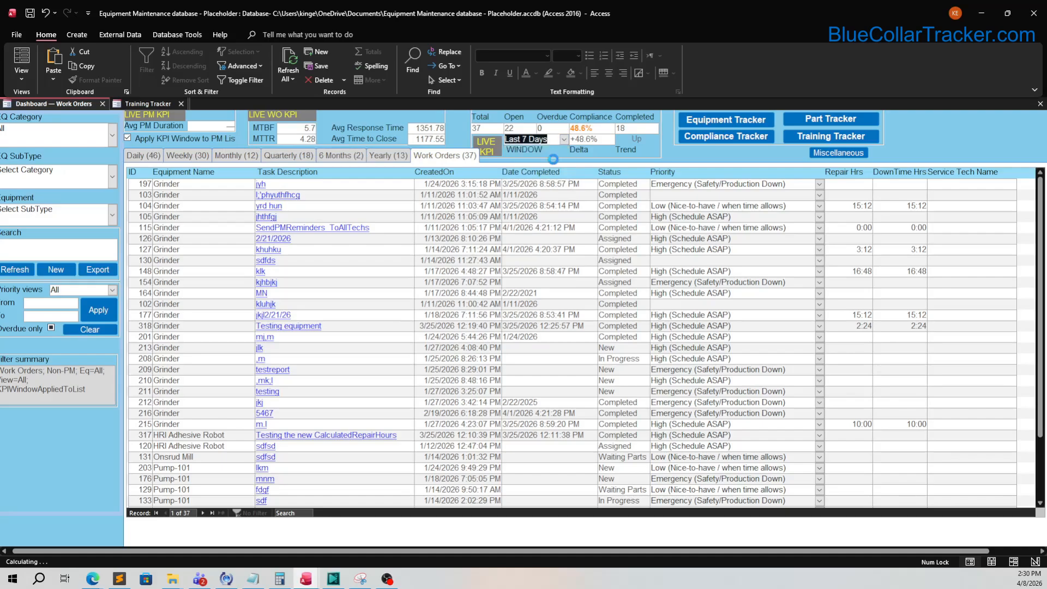
left_click(564, 139)
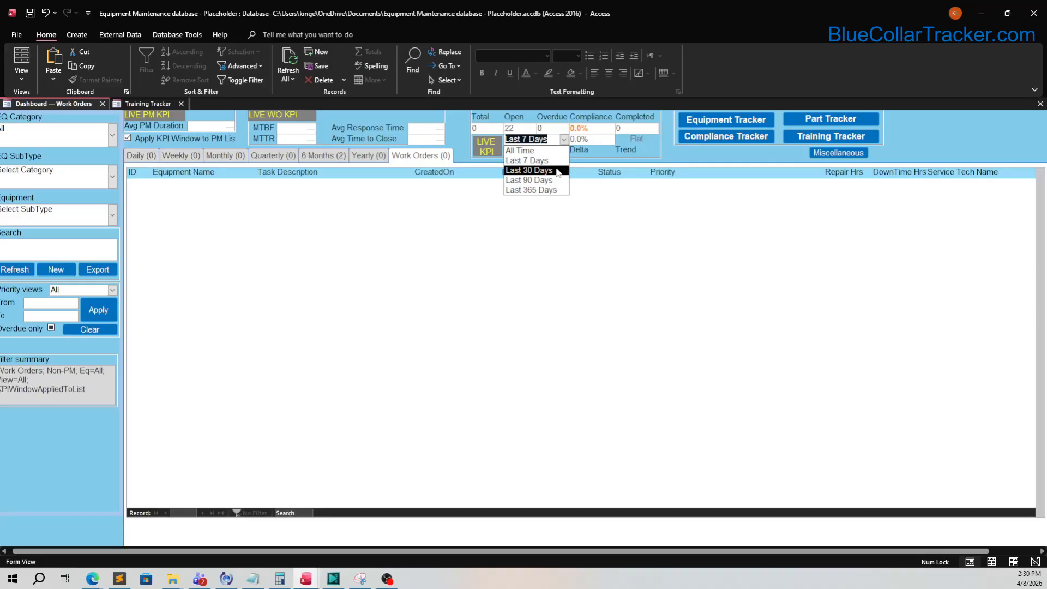
left_click(557, 171)
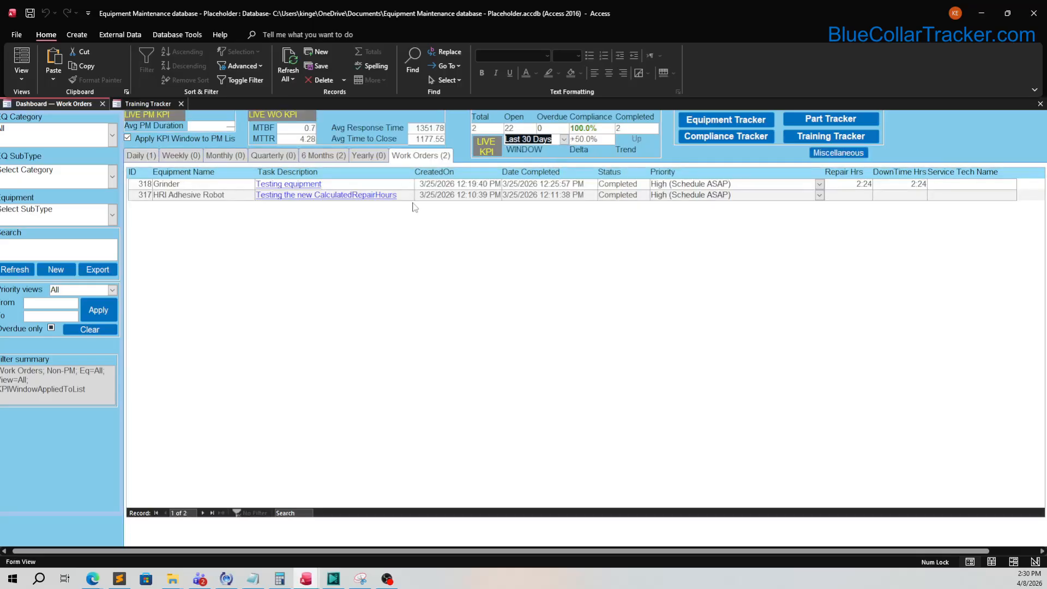
left_click(564, 140)
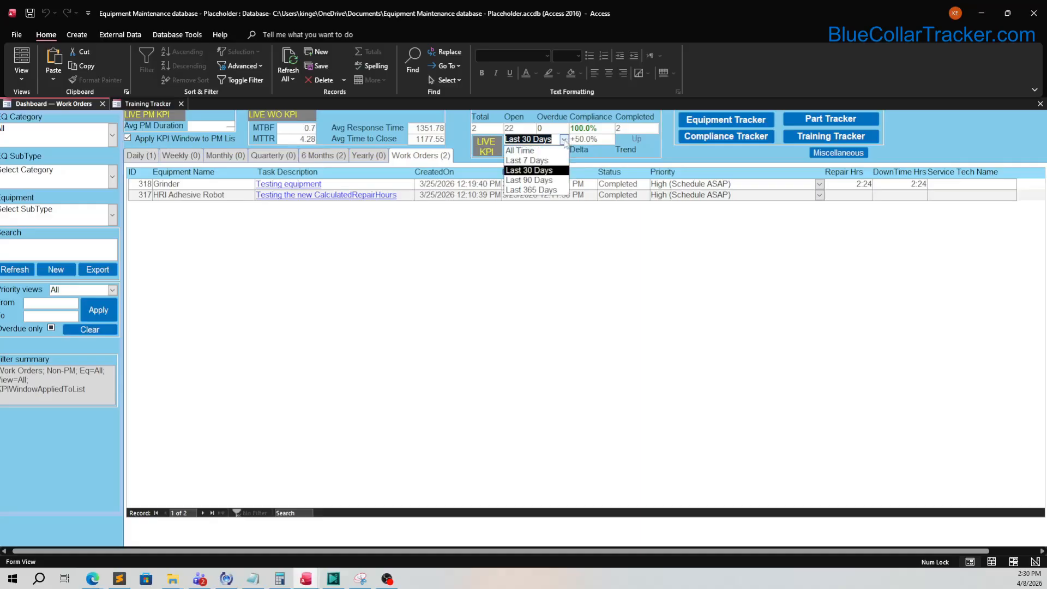
left_click(554, 181)
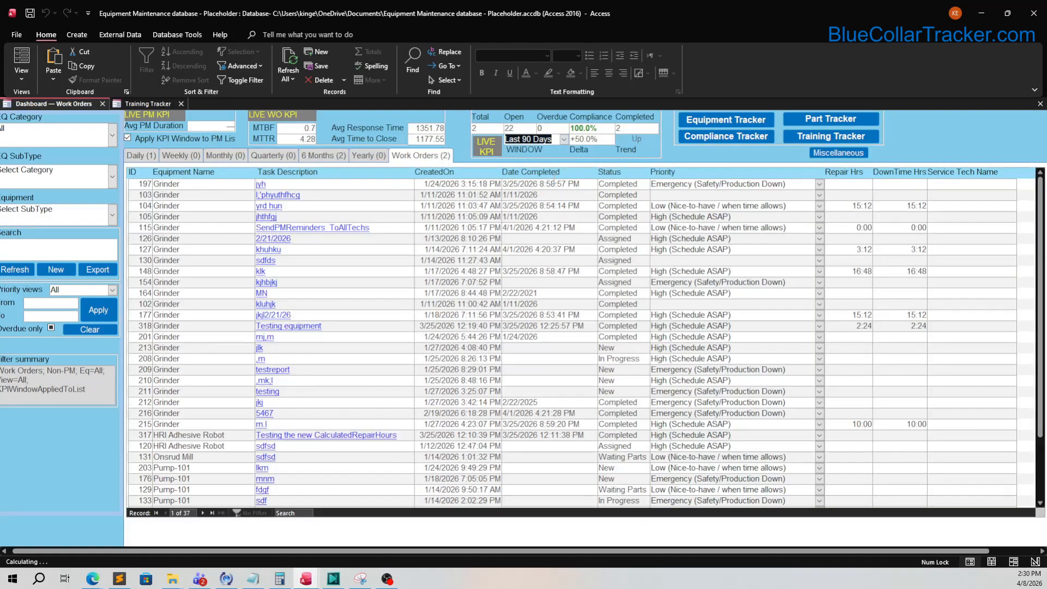
left_click(564, 140)
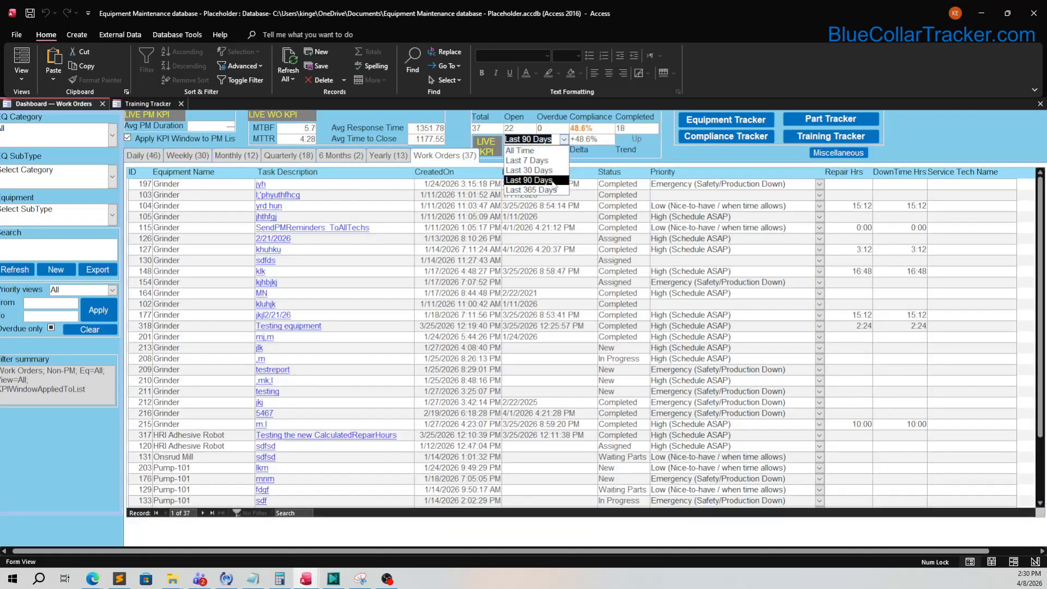
left_click(554, 190)
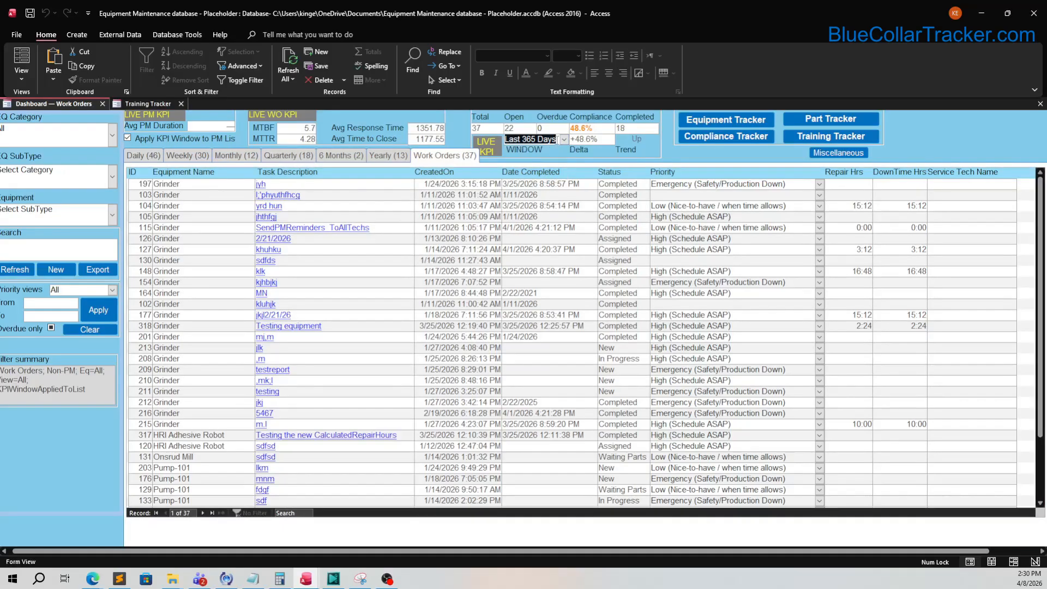
Step: Set the KPI window to All Time and view the Yearly, 6 Months, Quarterly and Monthly PM lists
left_click(564, 140)
left_click(548, 151)
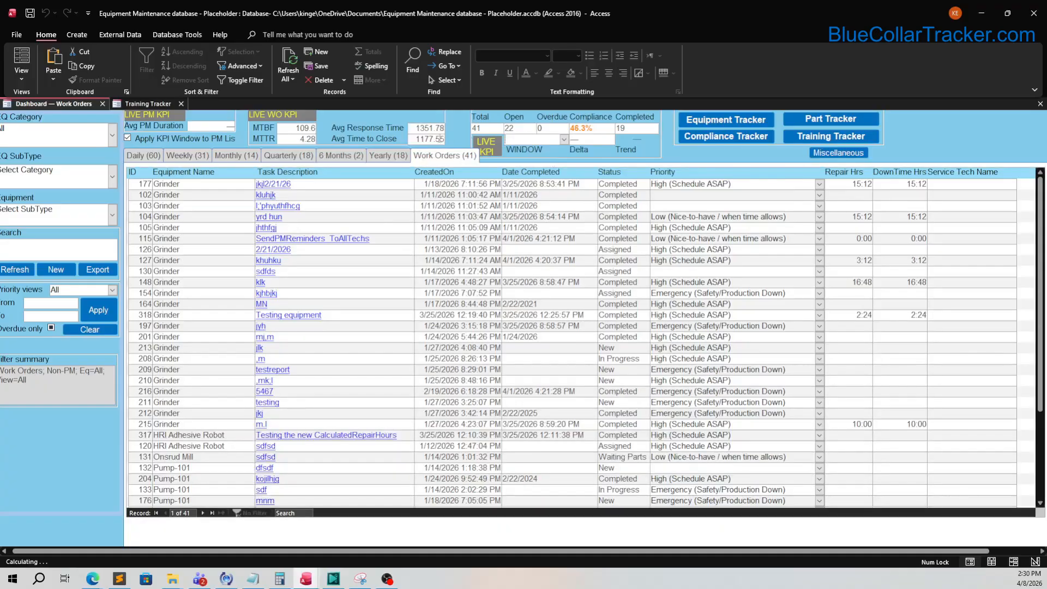
left_click(392, 156)
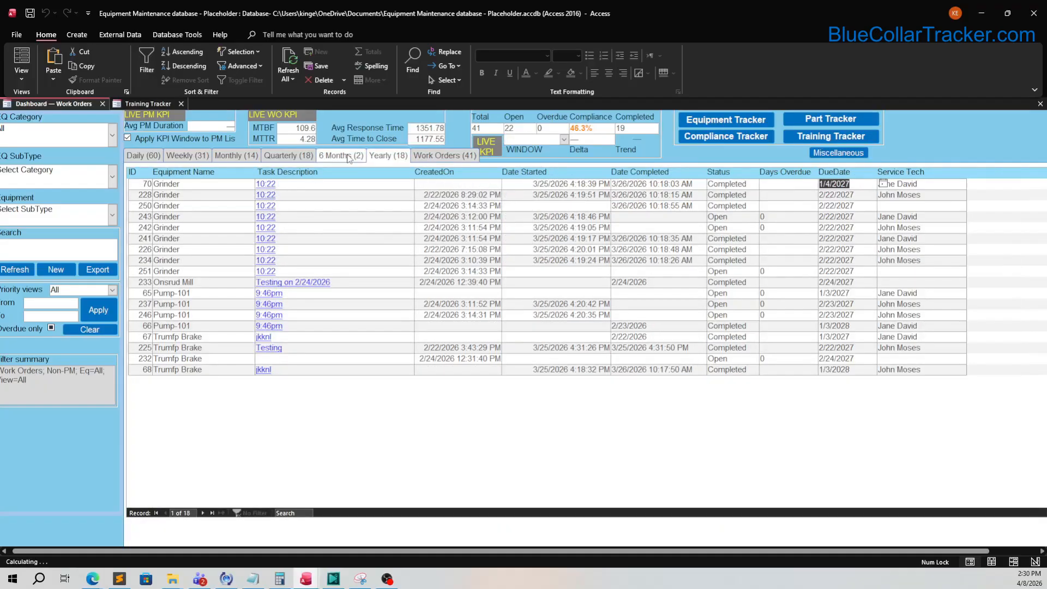
left_click(348, 157)
left_click(298, 157)
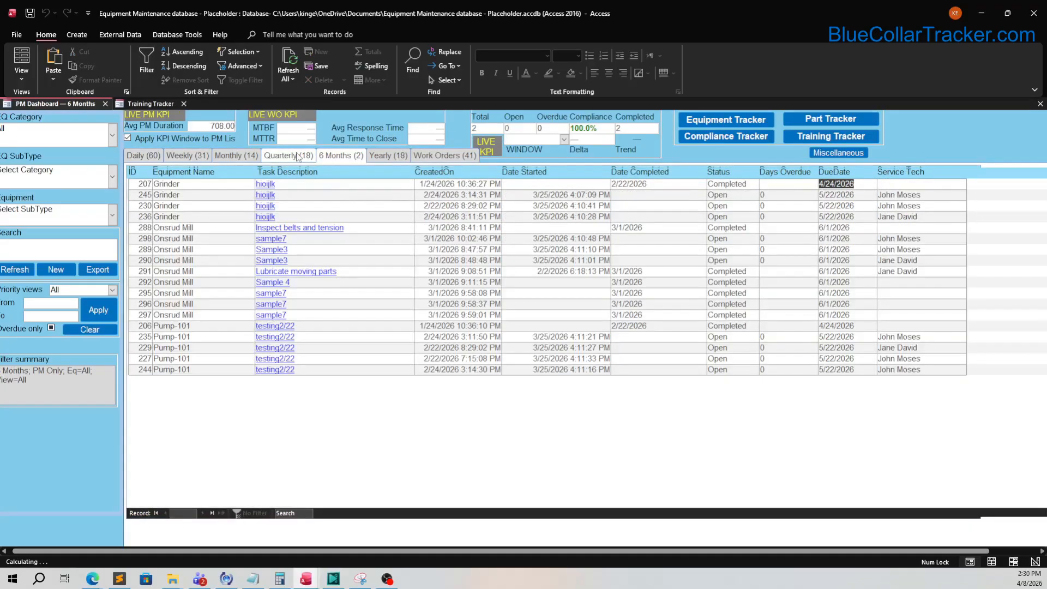
left_click(249, 157)
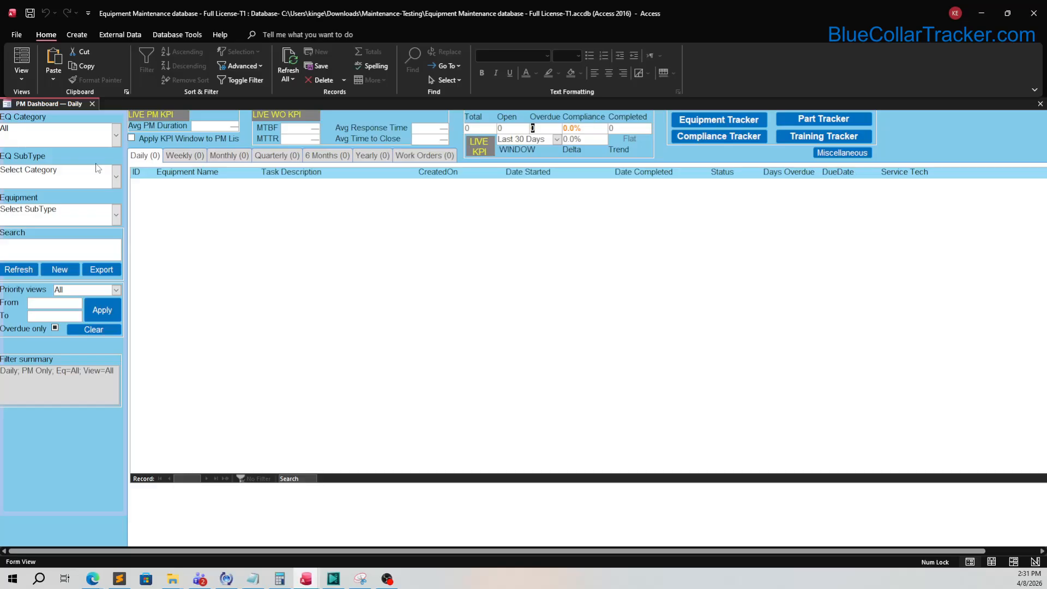
Step: Switch from the empty Full License-T1 database to the Notepad notes and read the equipment setup outline
key("alt+Tab")
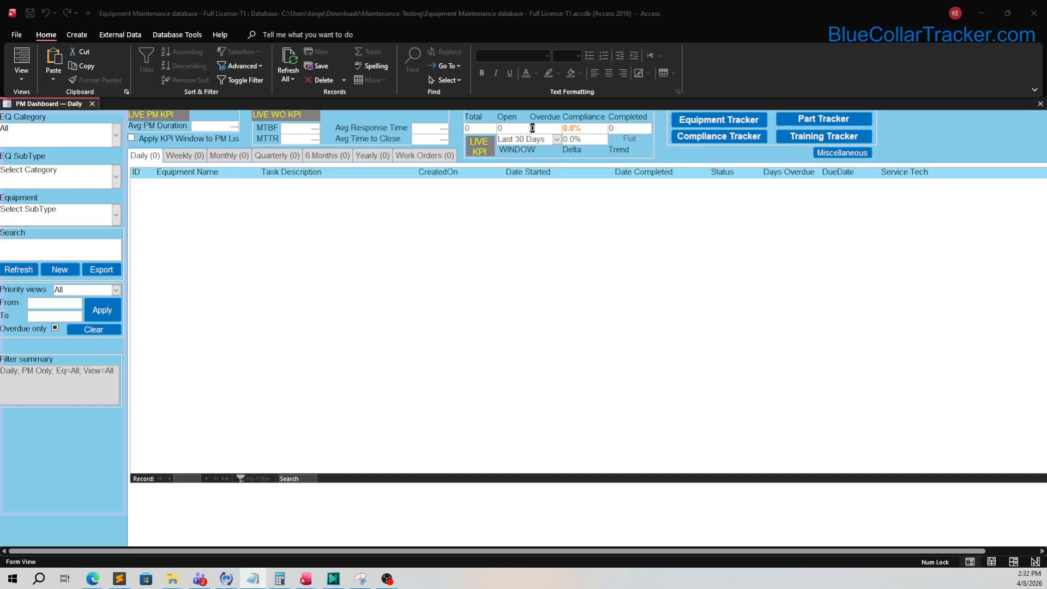
left_click_drag(0, 229, 537, 183)
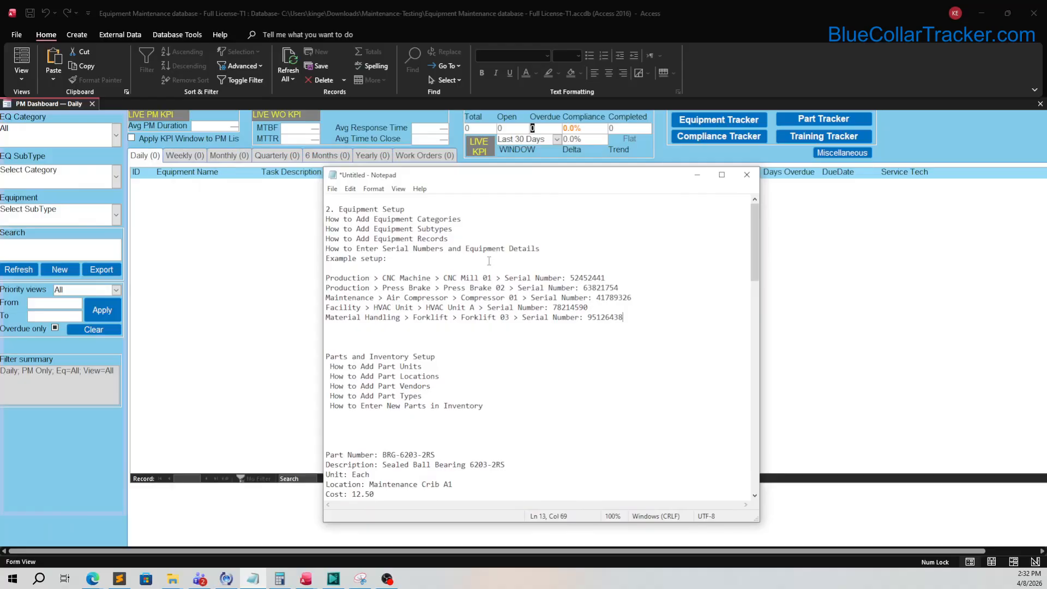
scroll(489, 262, "down", 3)
scroll(489, 261, "up", 3)
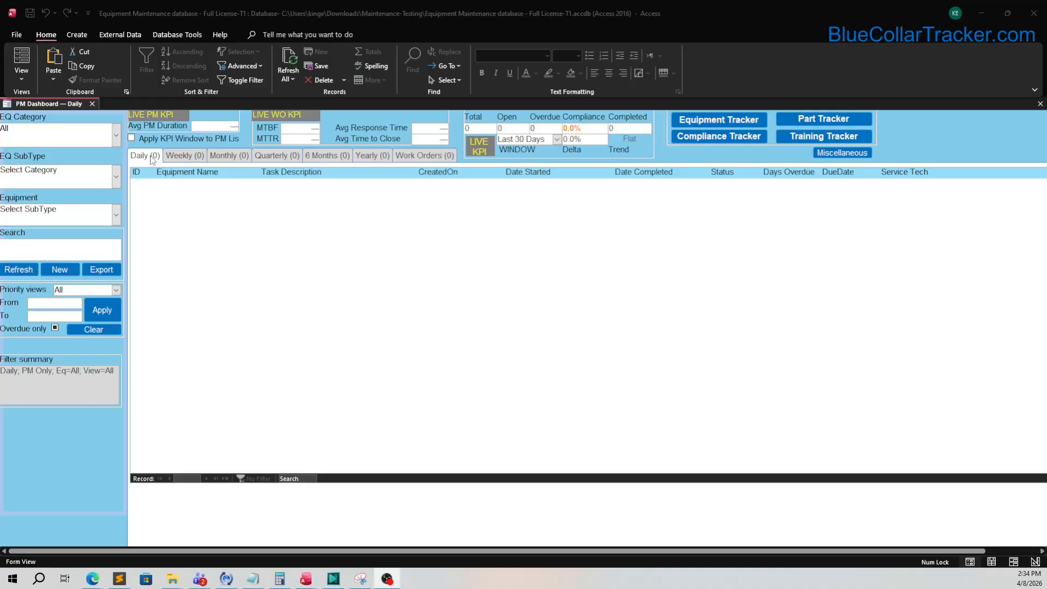
Step: Start a new PM record from the Daily list and try to choose its equipment
left_click(174, 158)
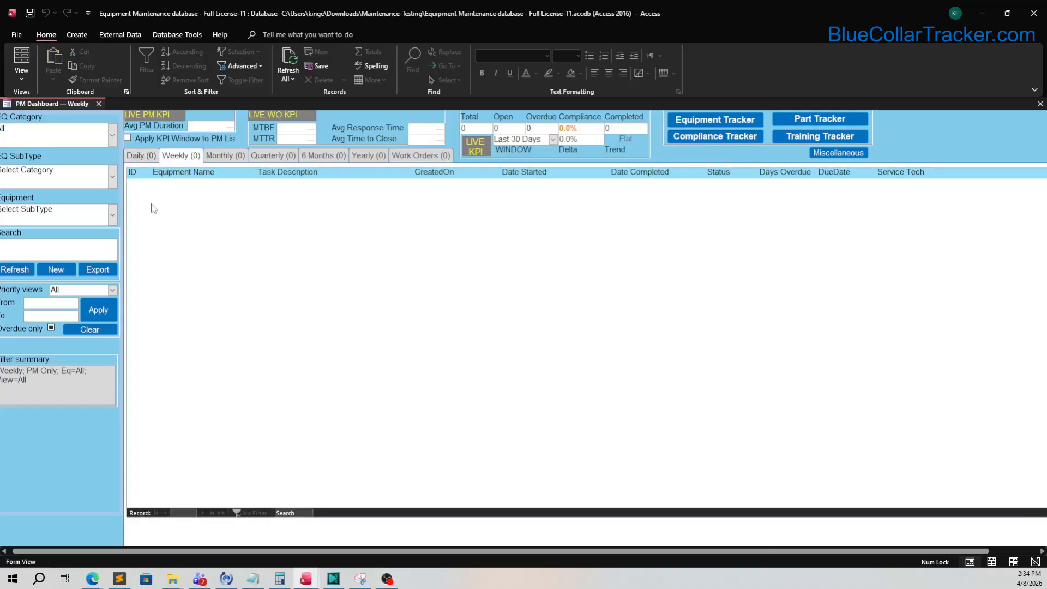
left_click(150, 157)
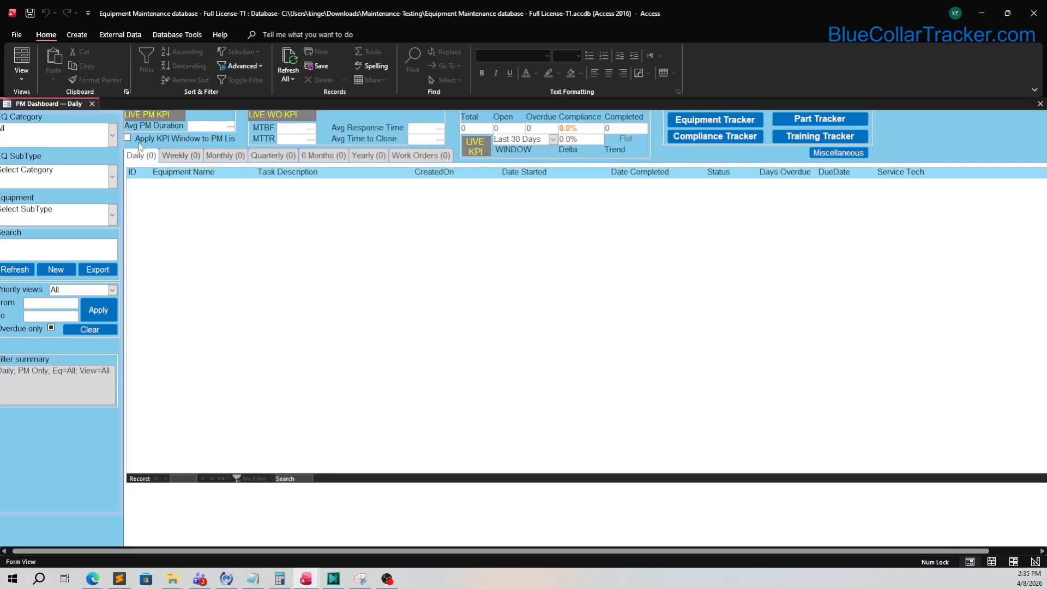
left_click(56, 269)
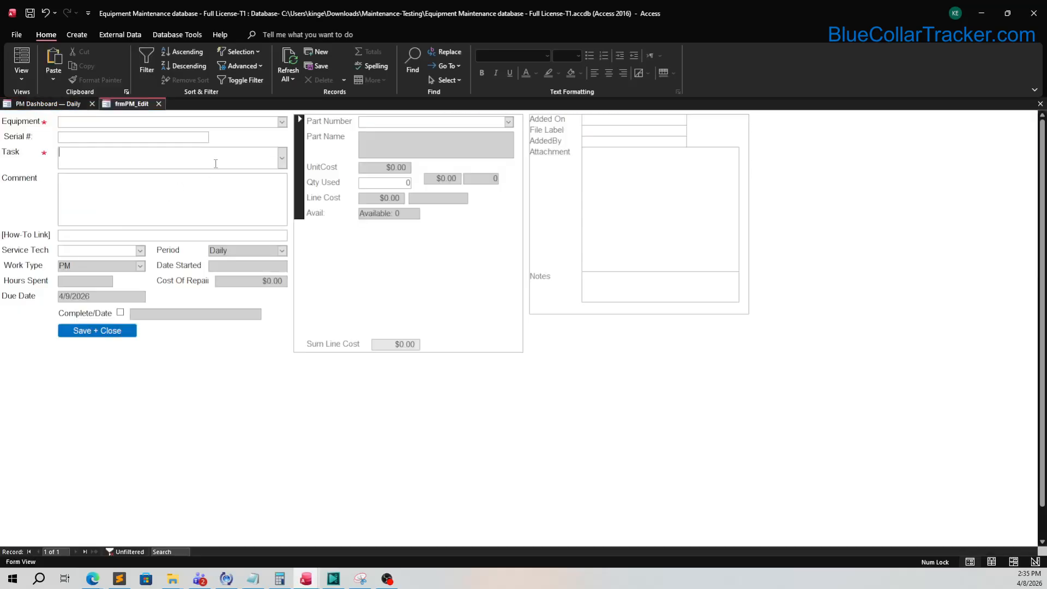
left_click(282, 125)
left_click(283, 125)
left_click(283, 125)
left_click(284, 125)
left_click(282, 123)
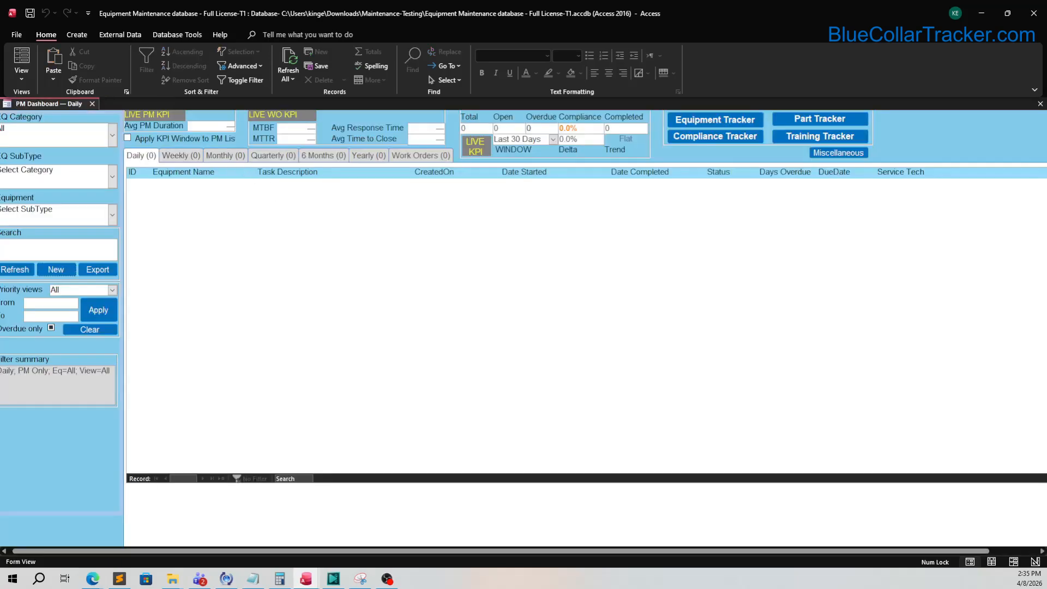
Step: Switch to Notepad and review the equipment setup examples and the sample part details
left_click(260, 584)
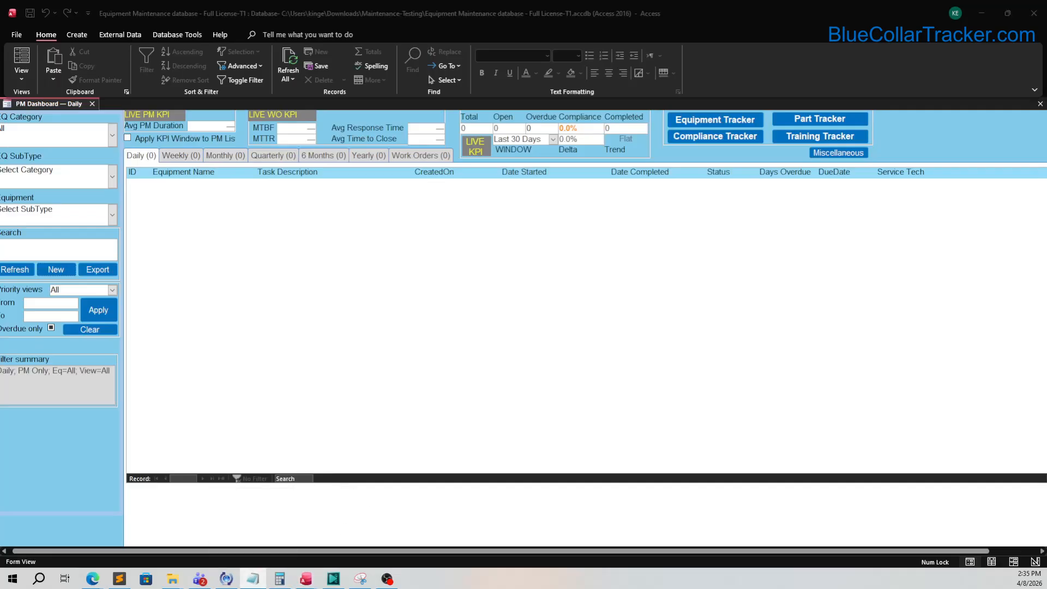
left_click_drag(0, 225, 492, 218)
scroll(252, 322, "down", 2)
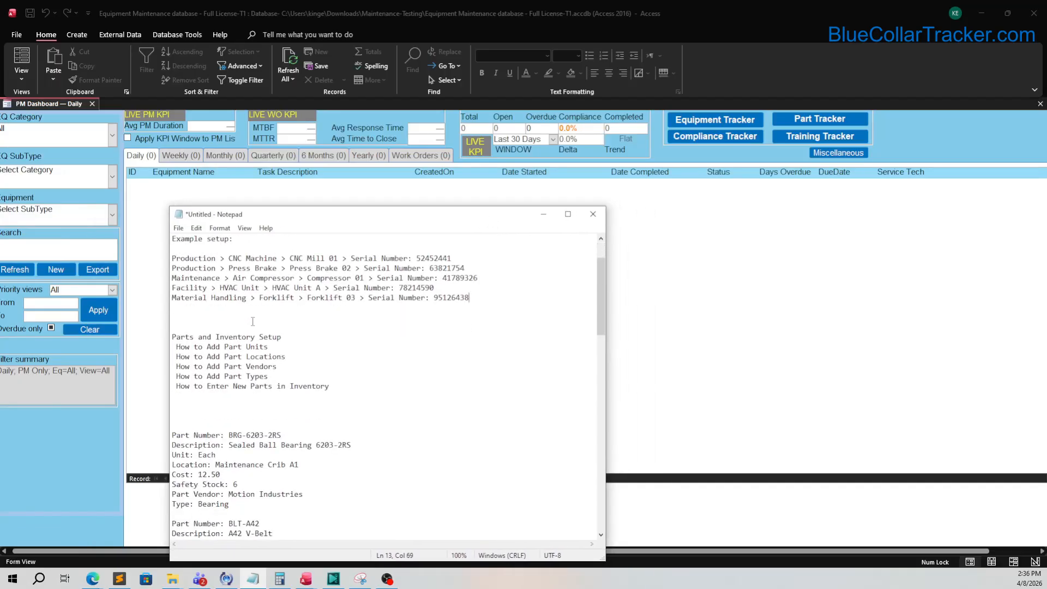
scroll(252, 321, "up", 2)
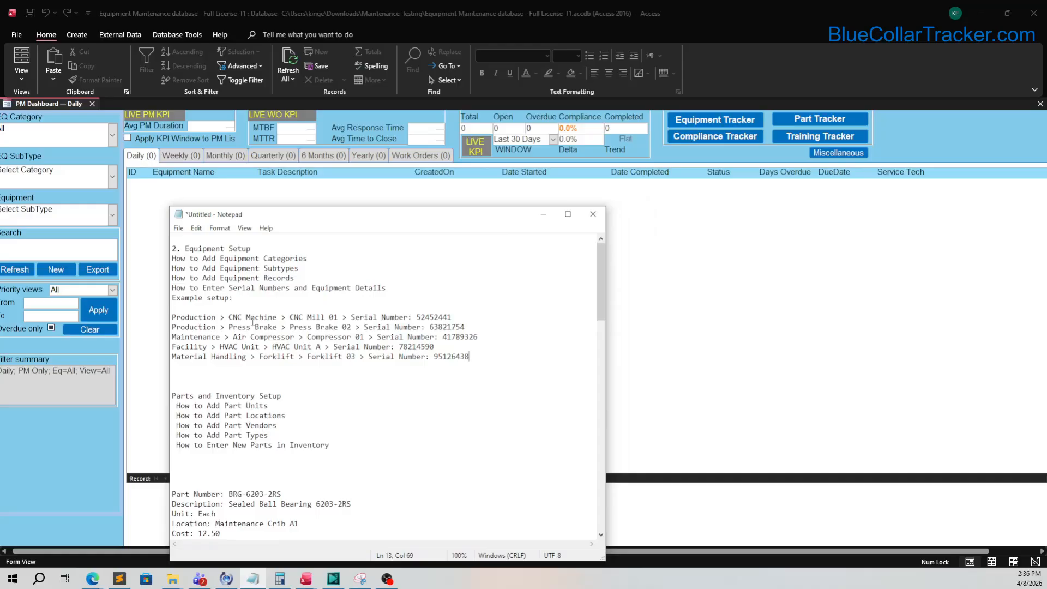
scroll(252, 321, "down", 11)
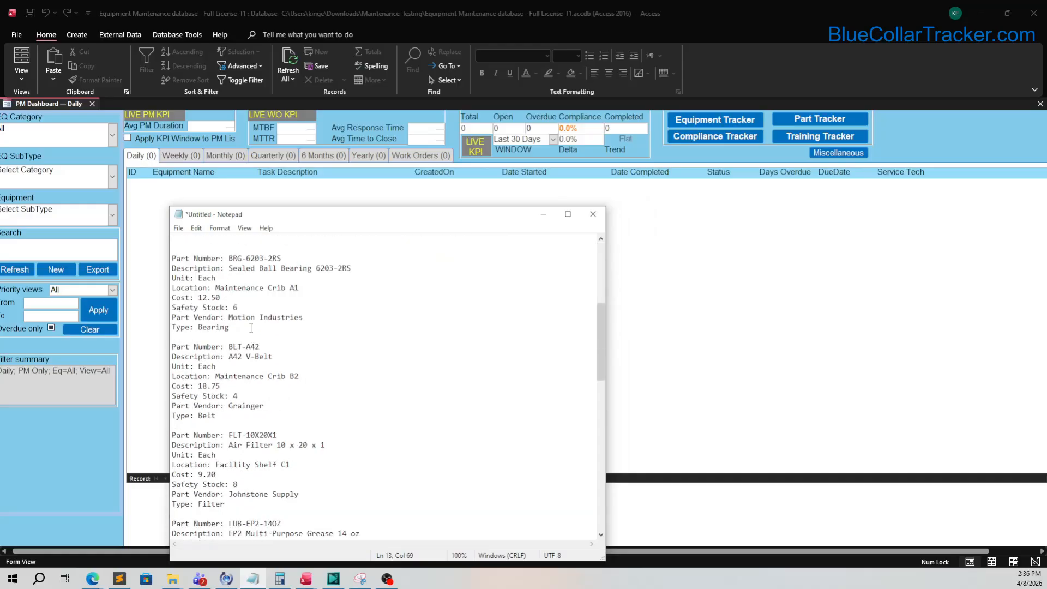
scroll(251, 328, "up", 5)
scroll(251, 328, "up", 6)
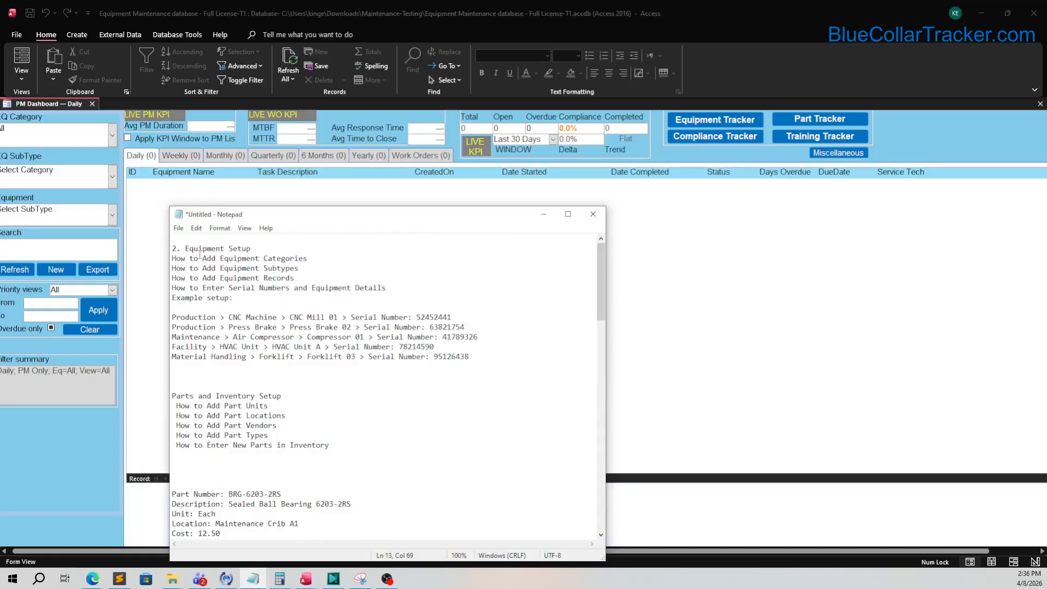
Step: Review the five example equipment lines in the notes, from category and subtype through equipment name and serial number
left_click_drag(173, 317, 450, 373)
left_click(272, 339)
left_click_drag(222, 316, 453, 317)
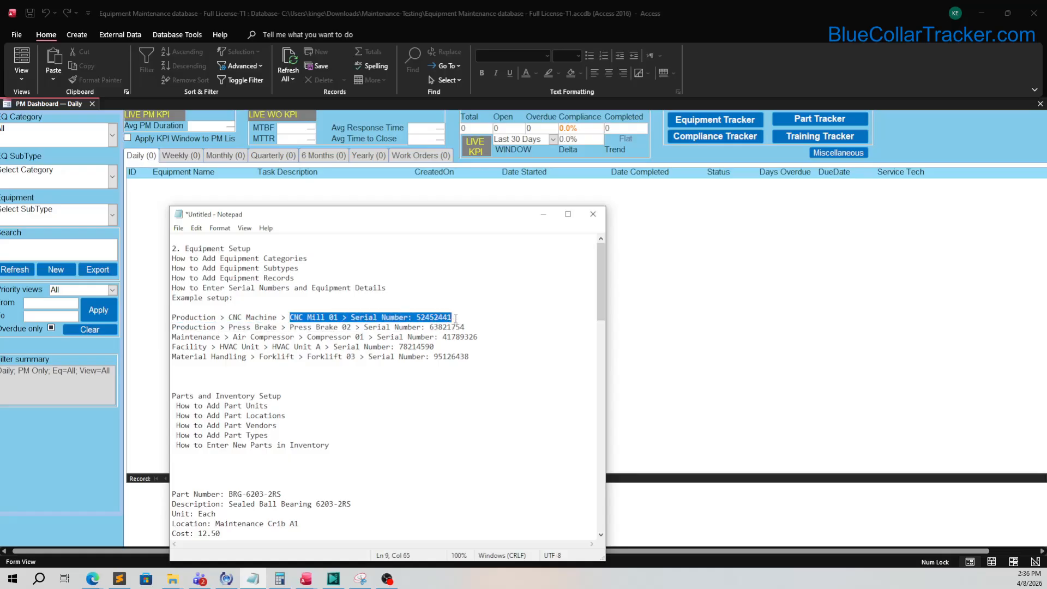
left_click(275, 318)
left_click(274, 327)
left_click(272, 337)
left_click(273, 348)
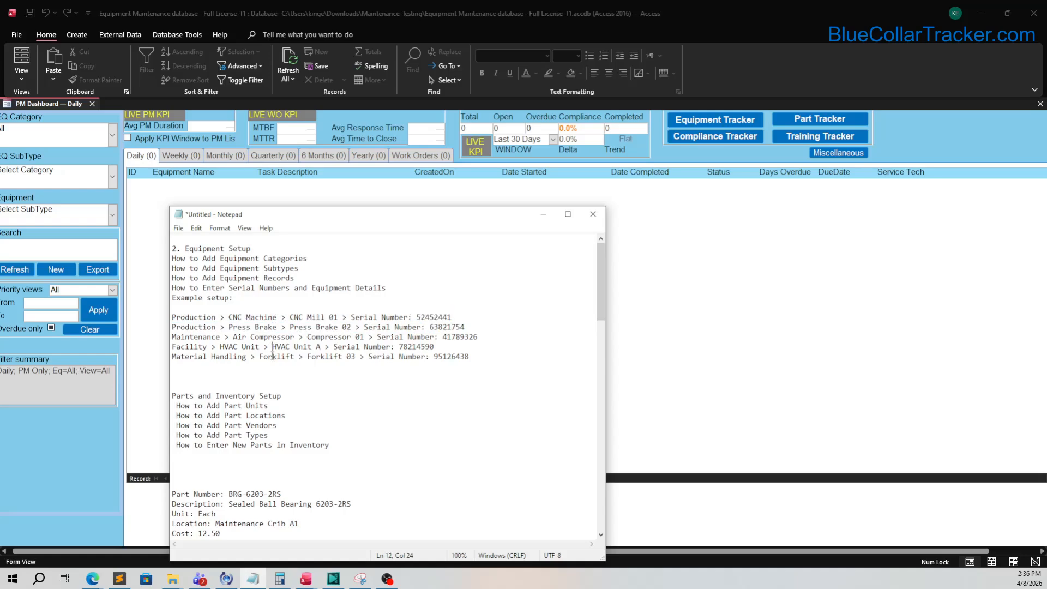
left_click_drag(469, 357, 172, 317)
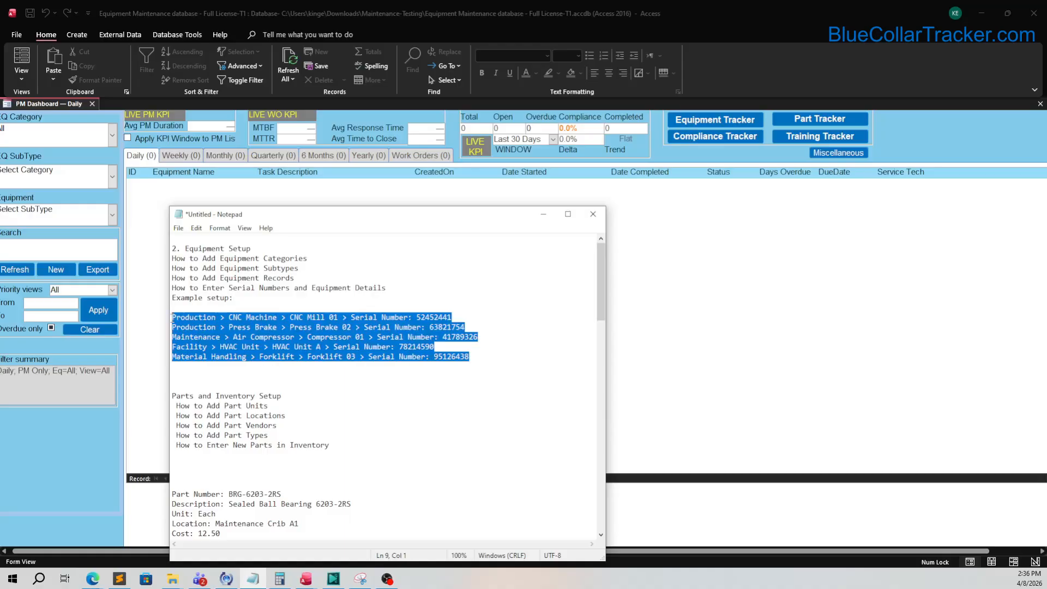
Step: Return to the Access database, open the Equipment Tracker and bring up its Equipment Categories form
left_click(670, 156)
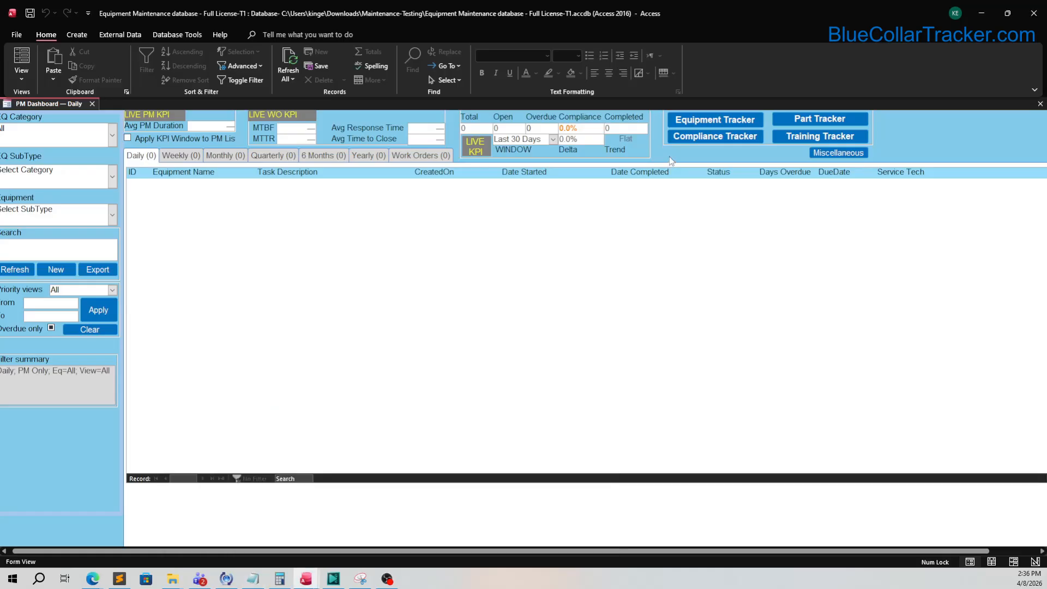
right_click(689, 127)
left_click(682, 120)
left_click(695, 127)
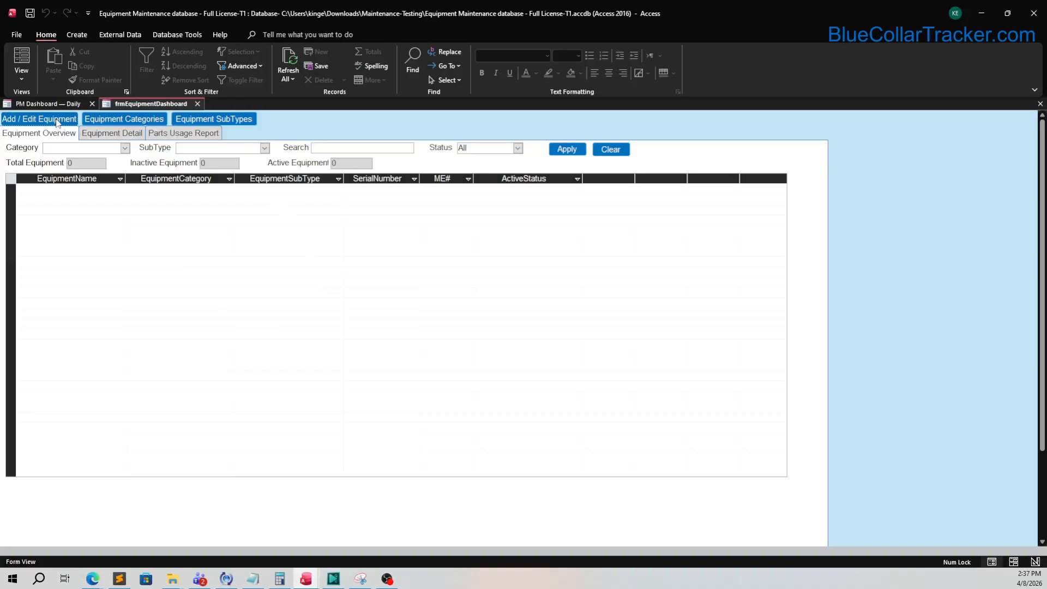
left_click(120, 119)
left_click(121, 121)
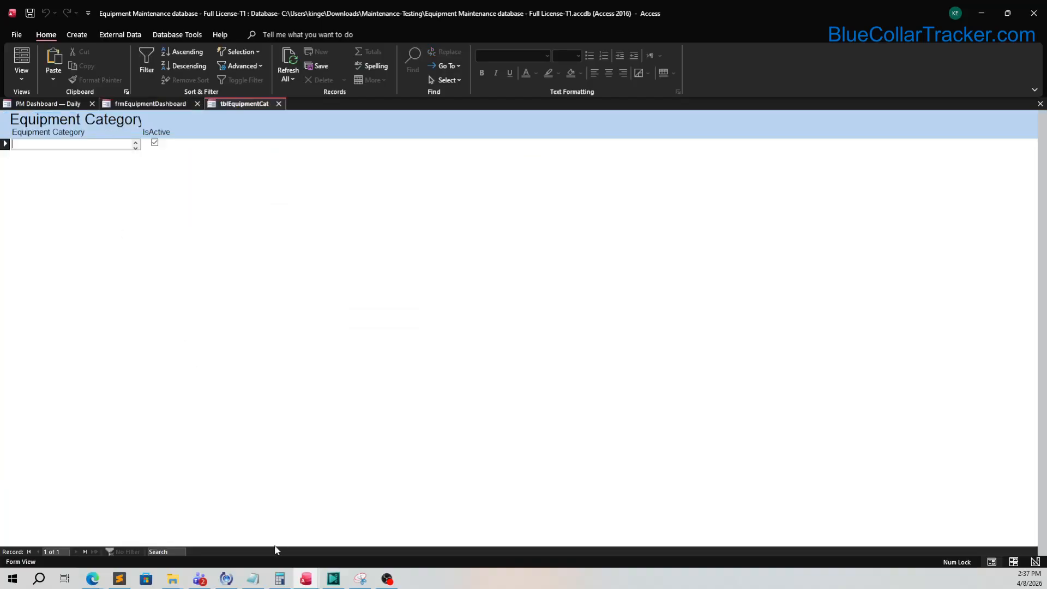
Step: Add Production and Maintenance as equipment categories, copying the names from the Notepad notes
left_click(252, 579)
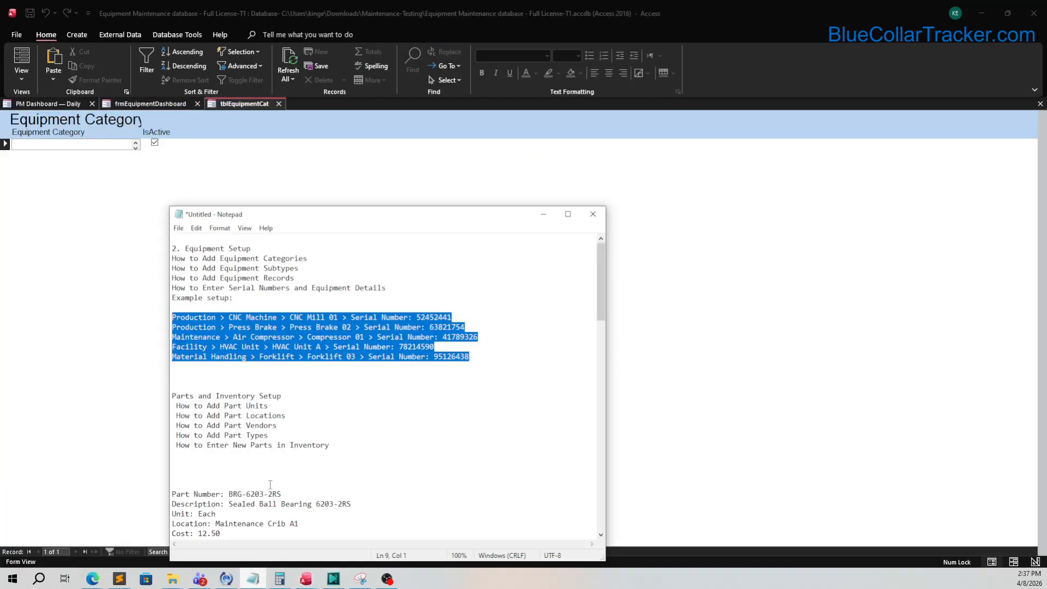
left_click(194, 318)
left_click_drag(172, 317, 216, 320)
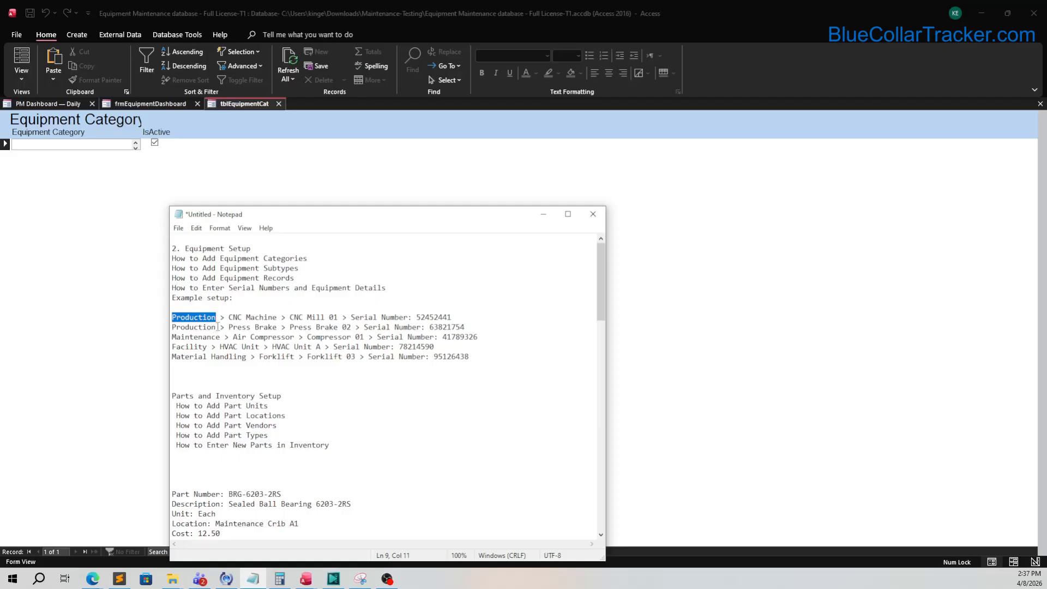
left_click_drag(217, 327, 173, 347)
key("ctrl+c")
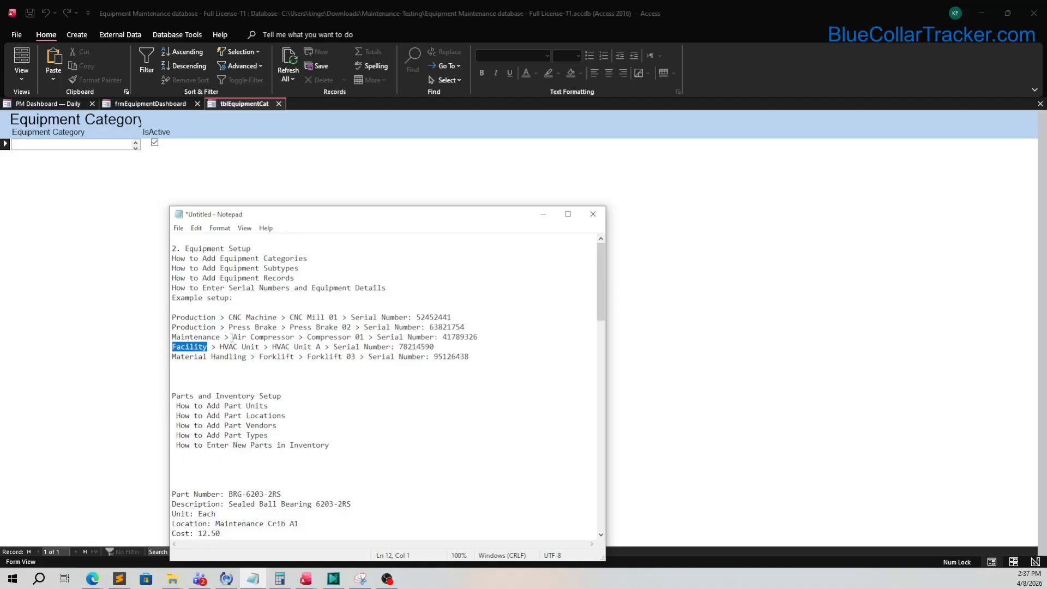
left_click_drag(222, 318, 172, 317)
right_click(185, 321)
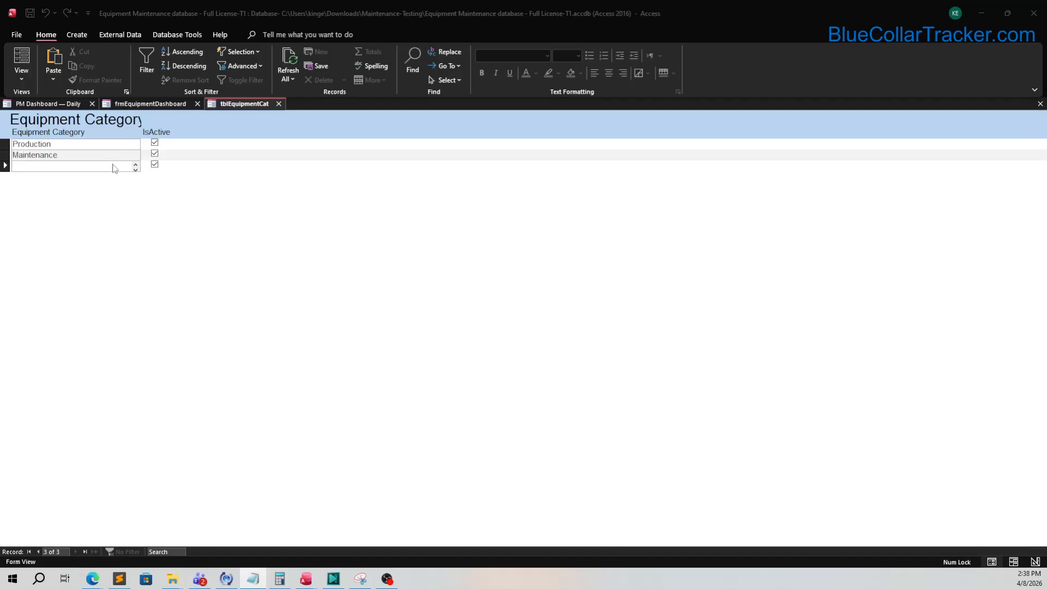
Step: Add Facility and Material Handling as further equipment categories and close the category form
left_click(115, 168)
key("ctrl+v")
key("alt+Tab")
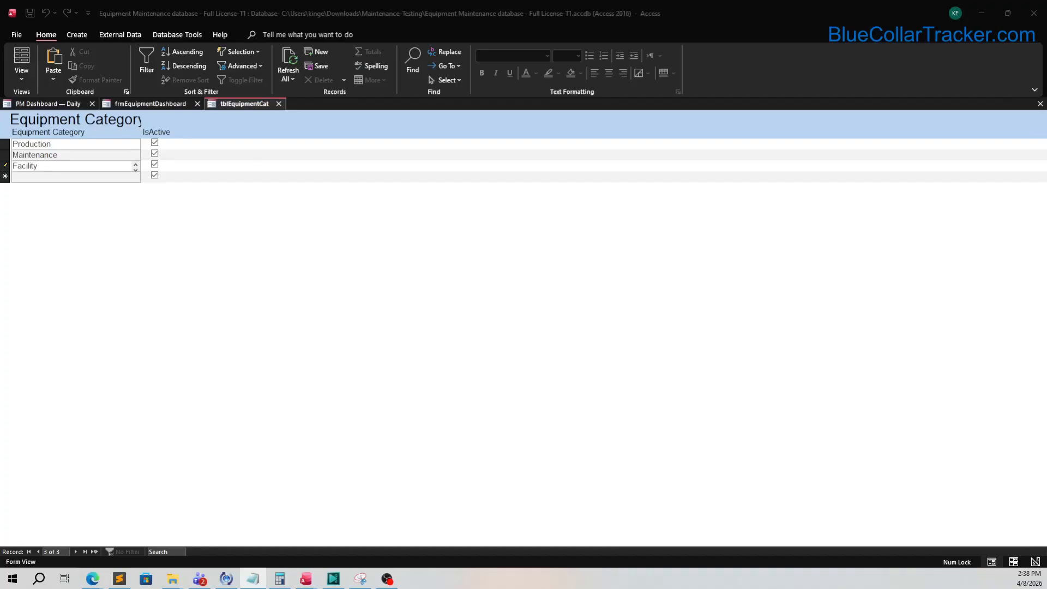
key("alt+Tab")
type("Material Handling")
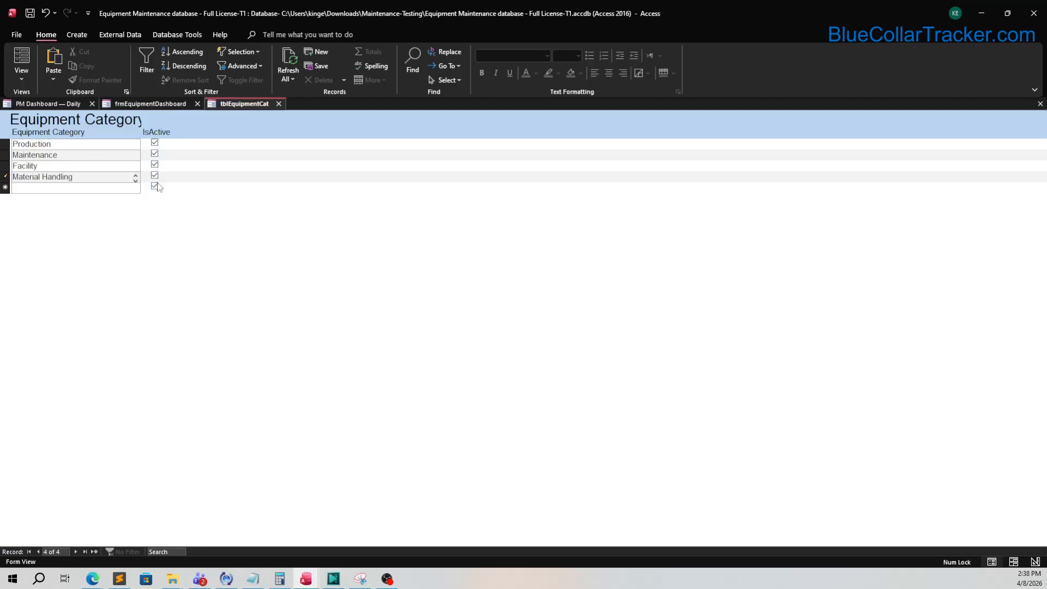
left_click(279, 104)
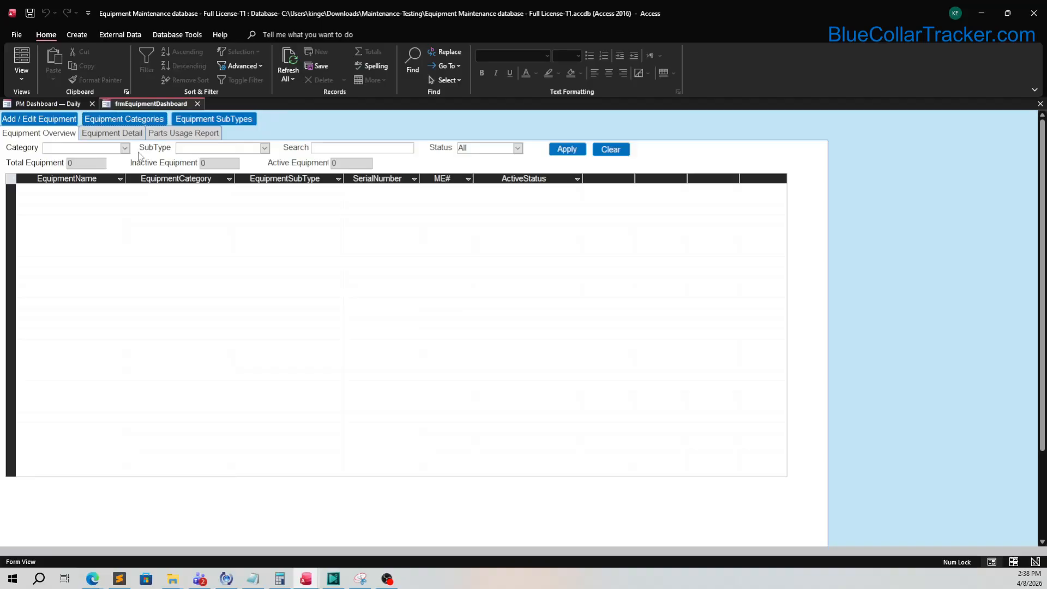
Step: Open the Equipment SubTypes form and set the first row's category to Production
left_click(210, 122)
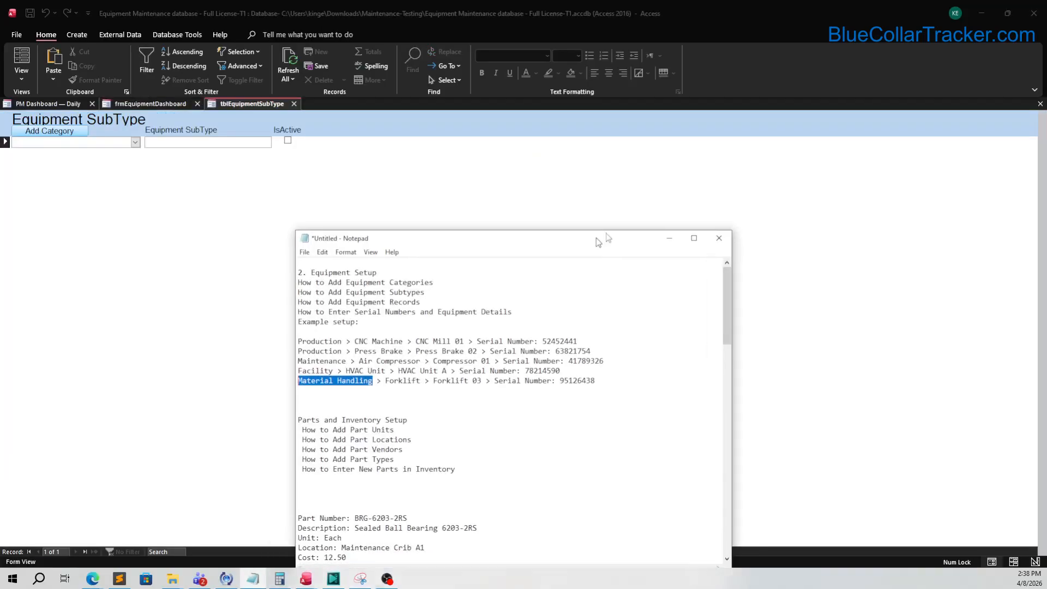
left_click_drag(597, 238, 646, 168)
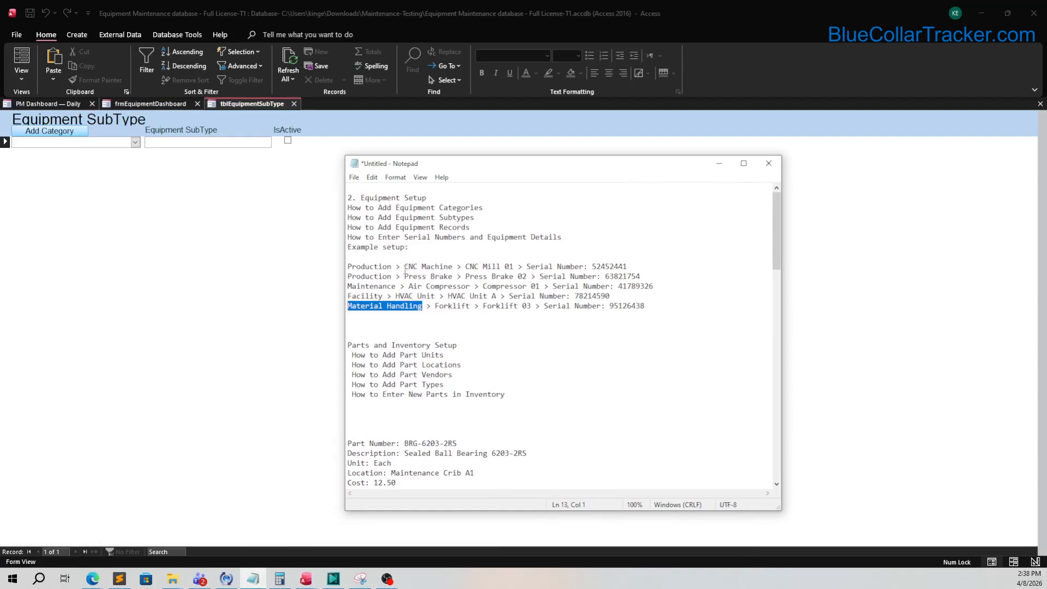
left_click_drag(405, 267, 453, 267)
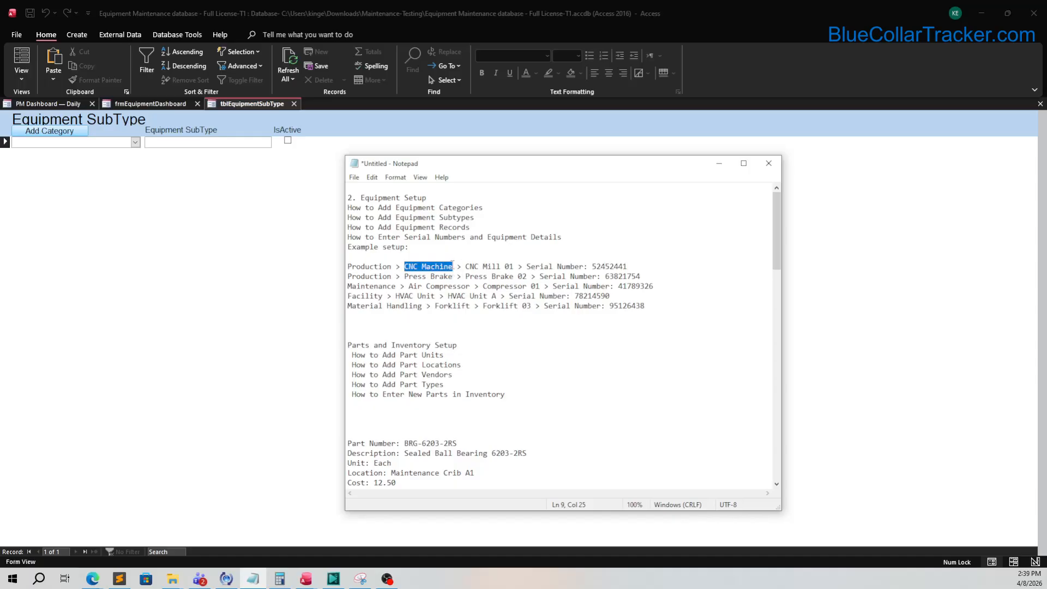
right_click(452, 265)
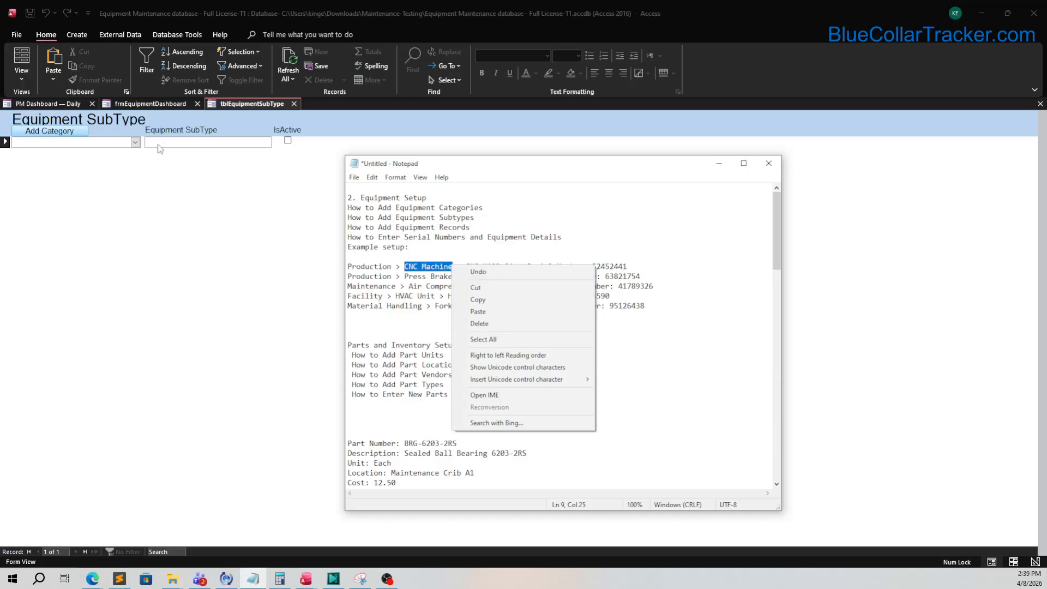
left_click(135, 143)
left_click(135, 142)
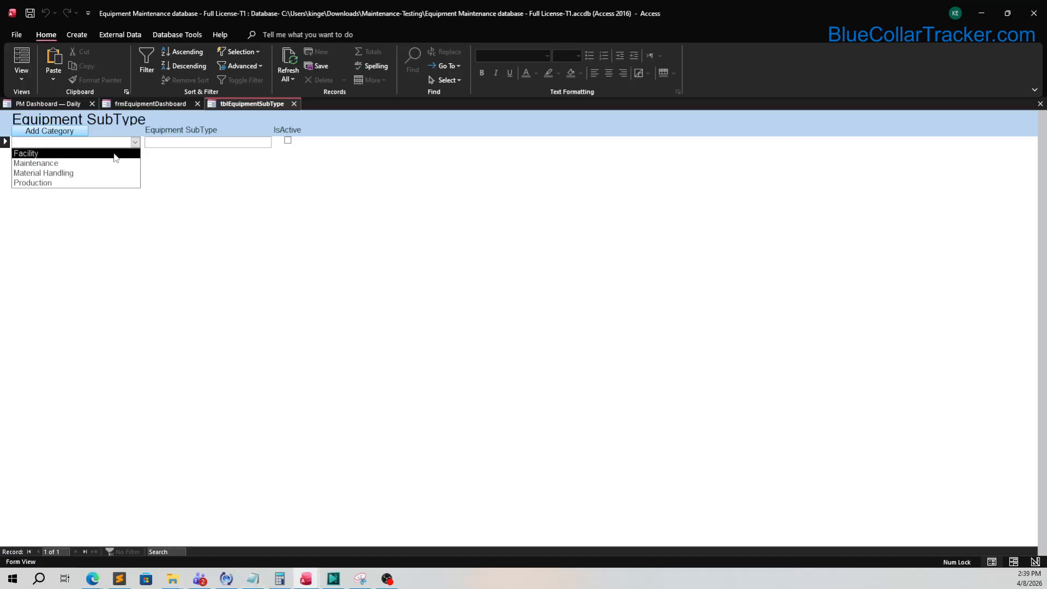
left_click(106, 183)
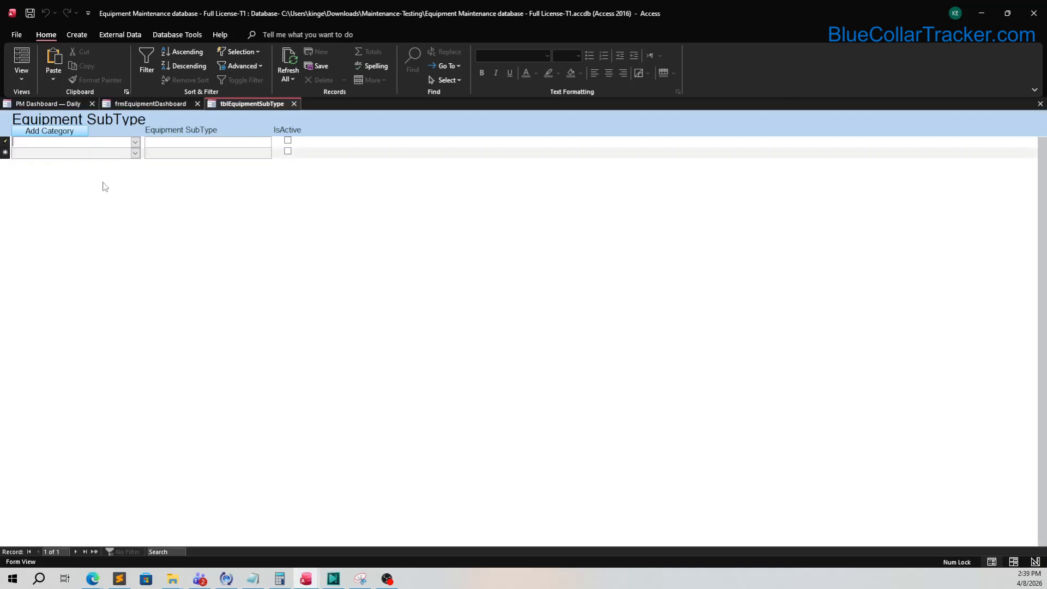
Step: Copy CNC Machine from the notes and enter it as the subtype of the first Production row
left_click(260, 579)
right_click(467, 269)
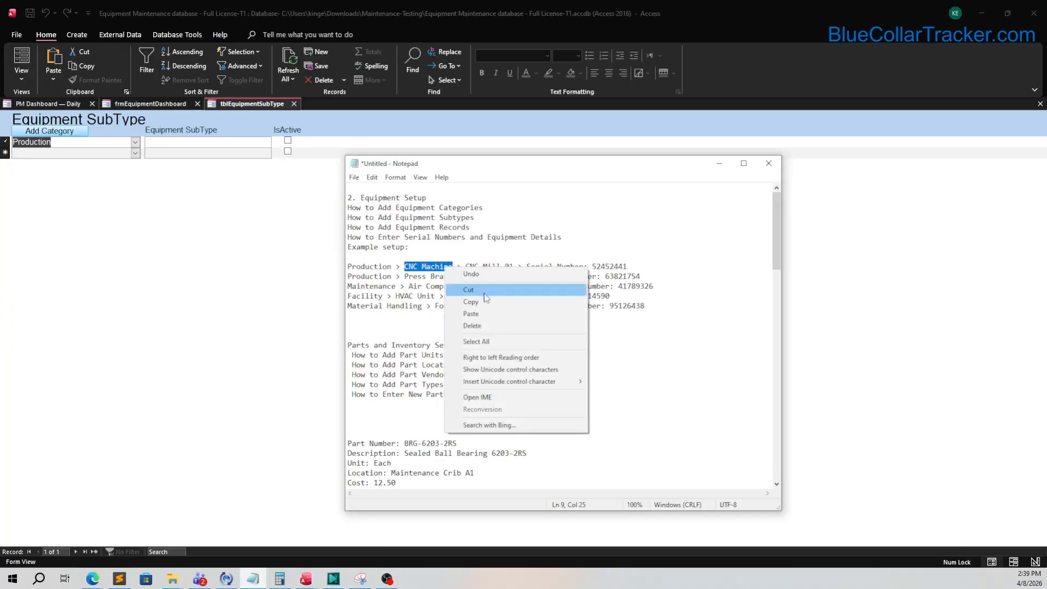
left_click(483, 303)
left_click(191, 143)
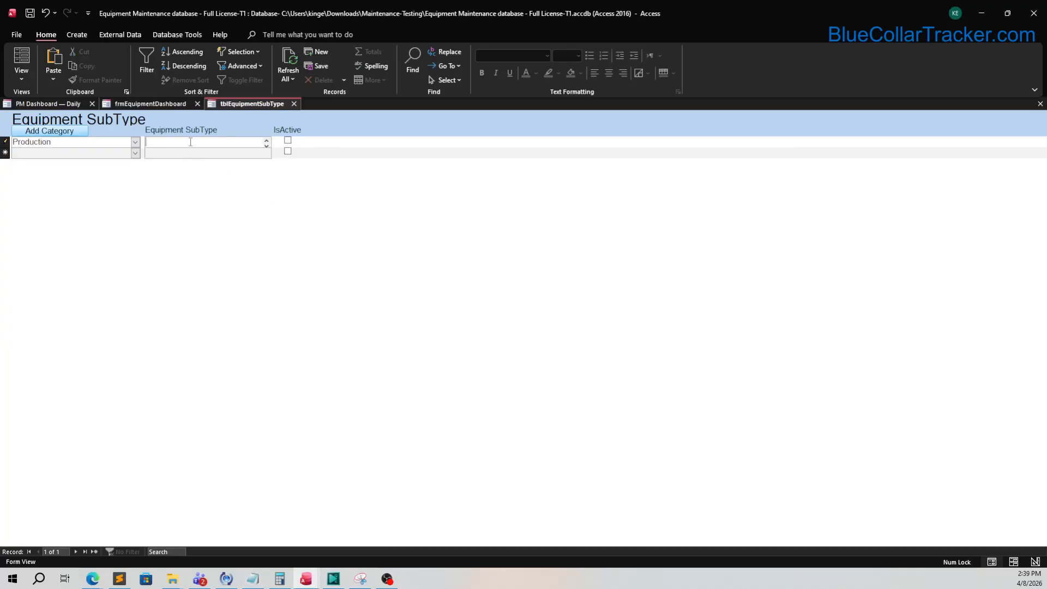
key("ctrl+v")
Step: Add a second subtype row with category Production and subtype Press Brake, copied from the notes
left_click(135, 153)
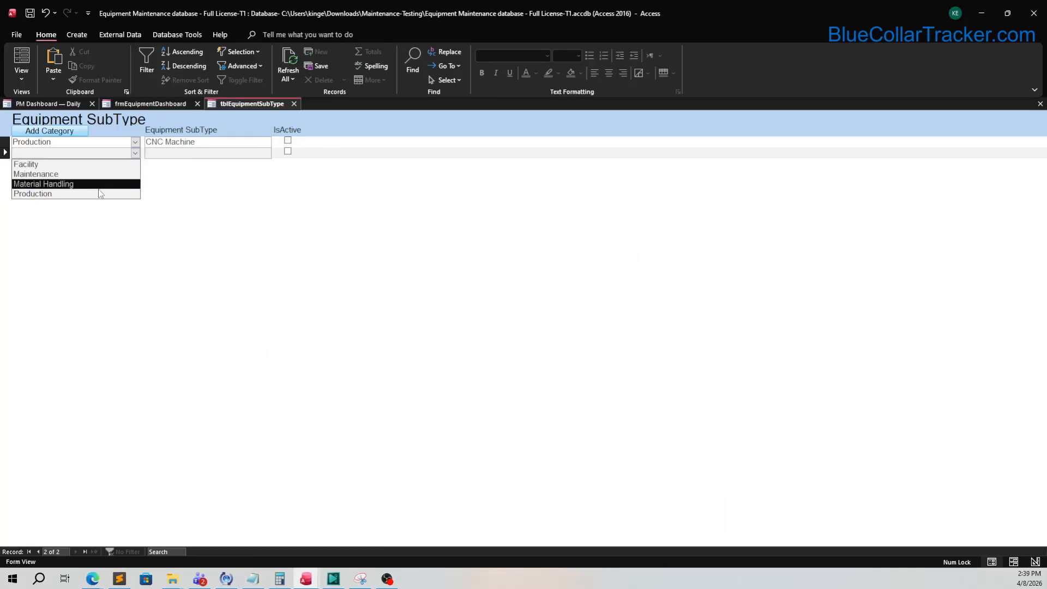
left_click(102, 190)
key("alt+Tab")
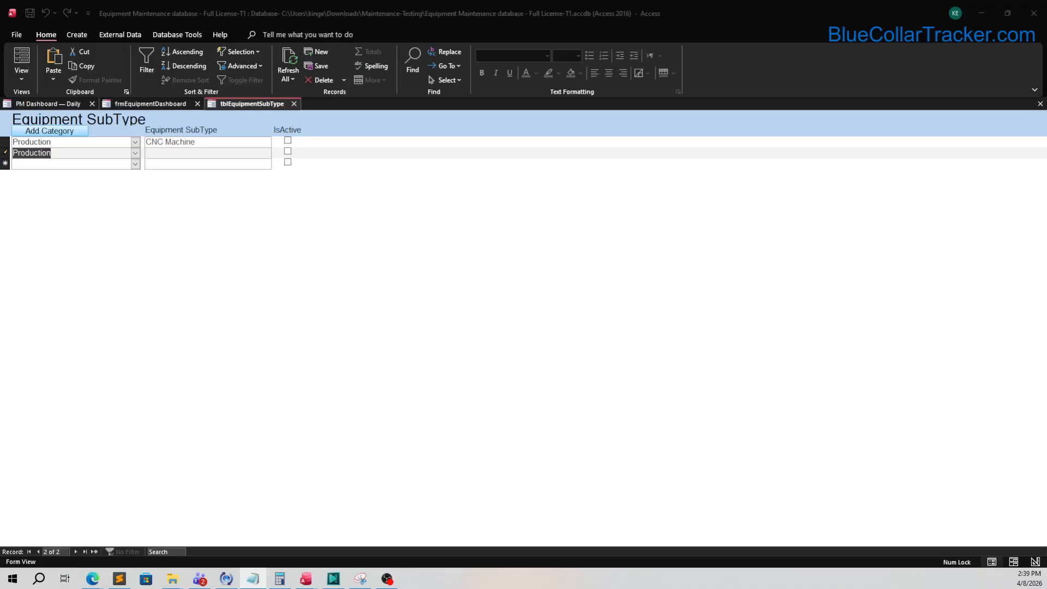
left_click_drag(0, 235, 468, 84)
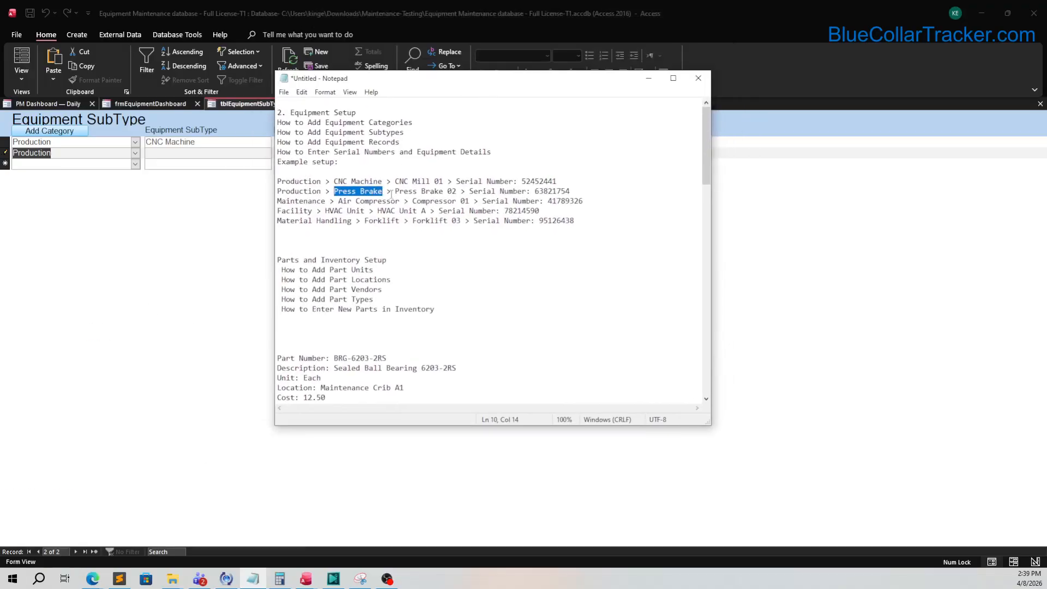
left_click(166, 155)
key("ctrl+v")
Step: Add a subtype row with category Maintenance and subtype Air Compressor, copied from the notes
left_click(135, 164)
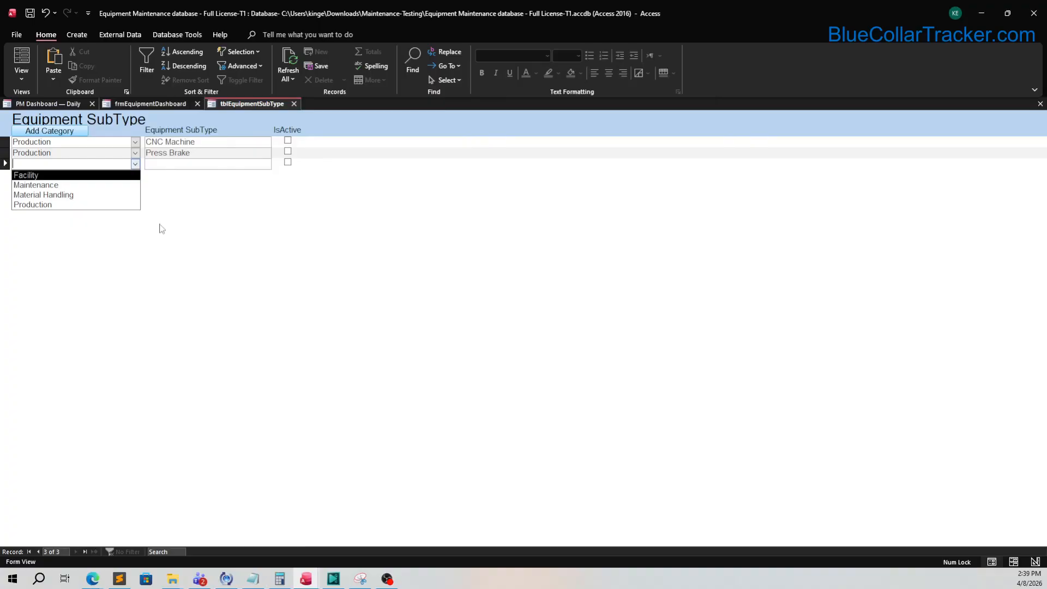
left_click(258, 583)
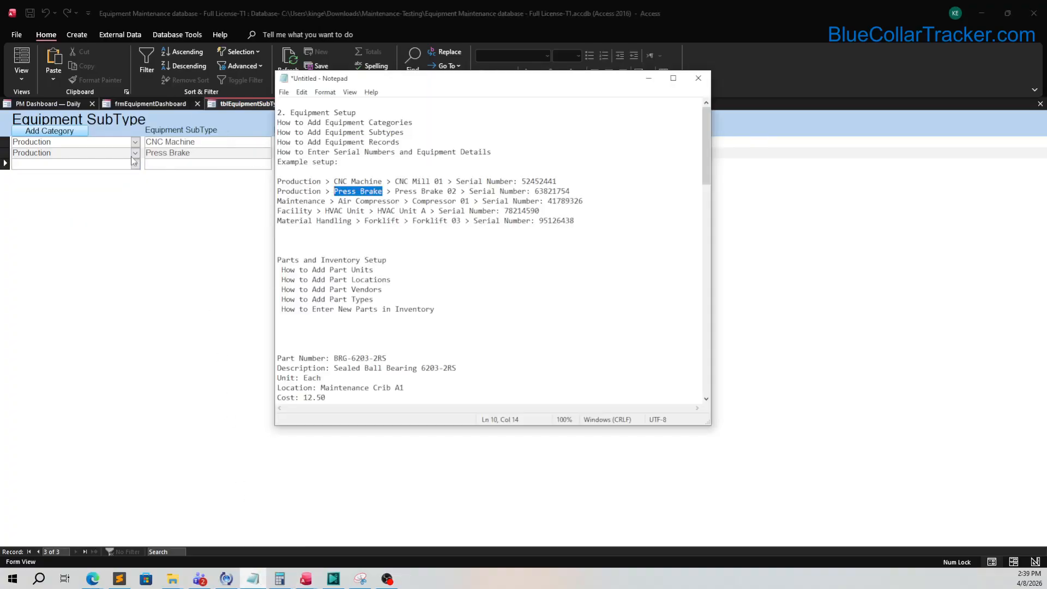
left_click(135, 164)
left_click(98, 185)
key("alt+Tab")
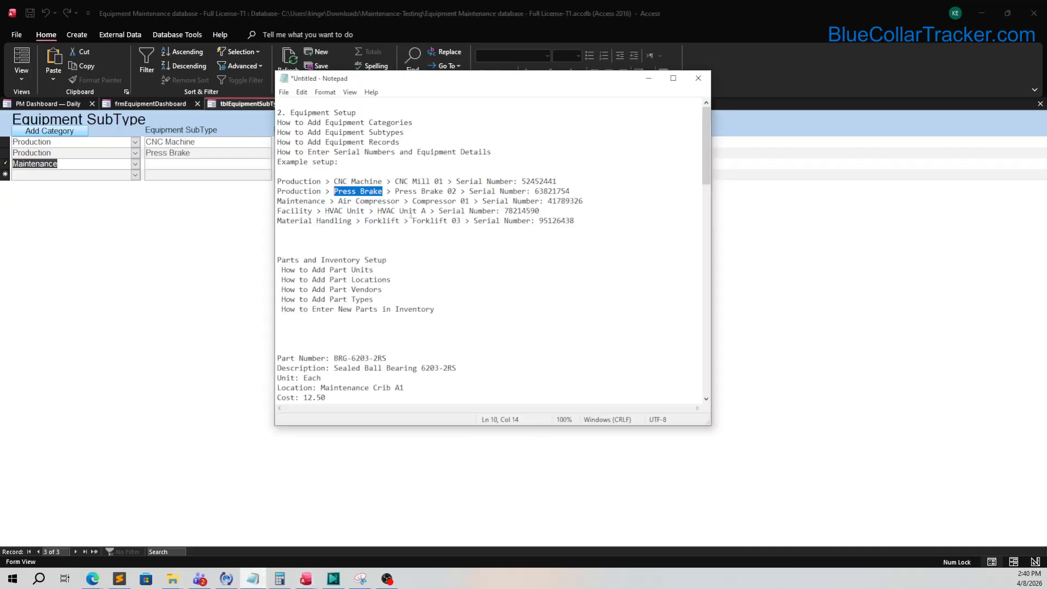
left_click_drag(399, 201, 338, 200)
right_click(344, 201)
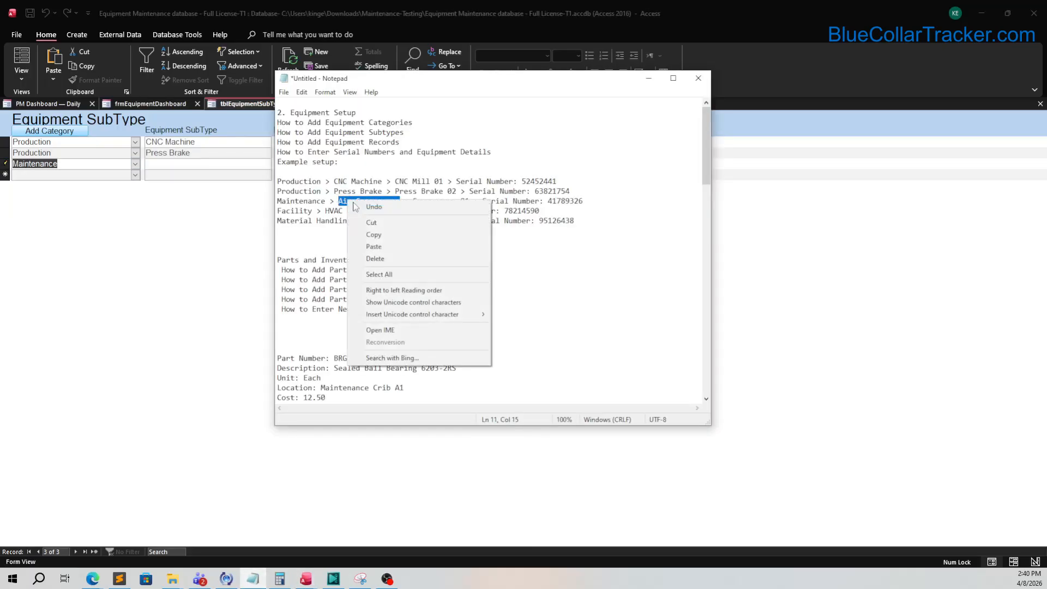
left_click(387, 236)
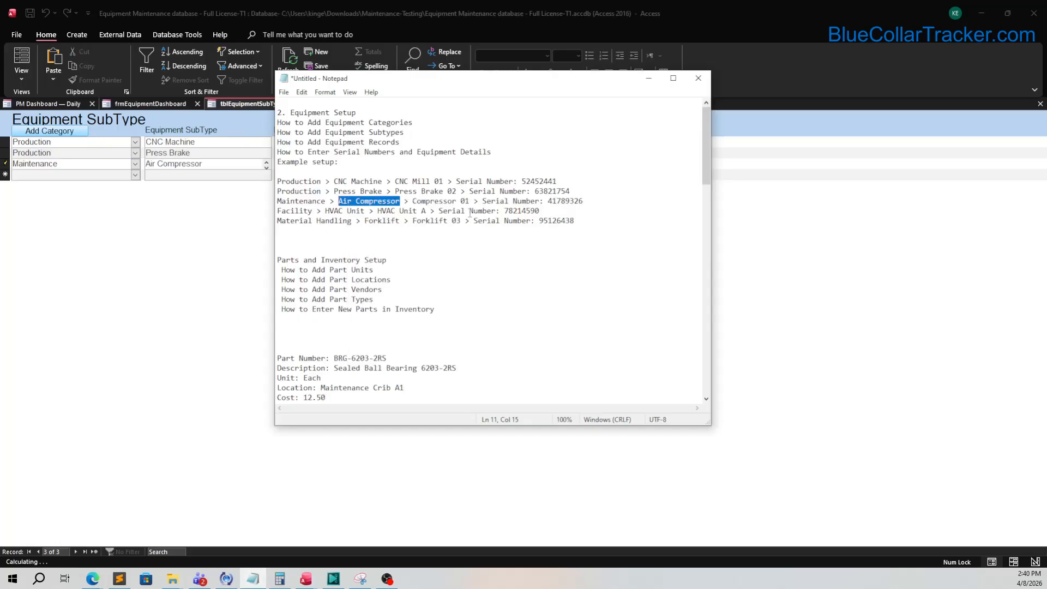
Step: Add a subtype row with category Facility and subtype HVAC Unit, copied from the notes
double_click(310, 211)
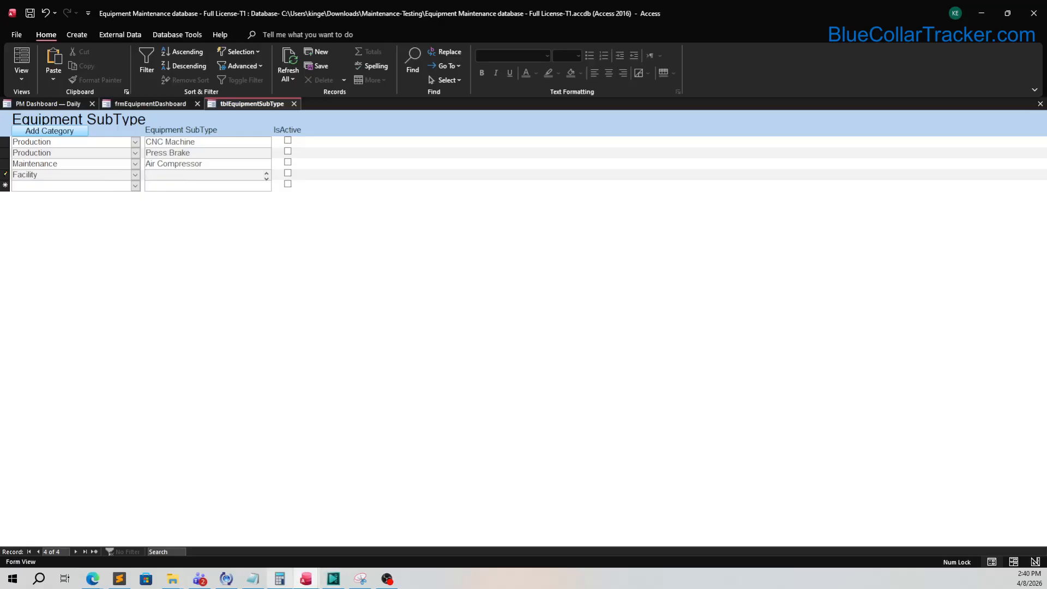
left_click(252, 579)
left_click_drag(326, 210, 364, 210)
left_click(229, 178)
right_click(228, 176)
left_click(261, 214)
Step: Copy Material Handling from the notes and start a fifth subtype row with category Material Handling
key("alt+Tab")
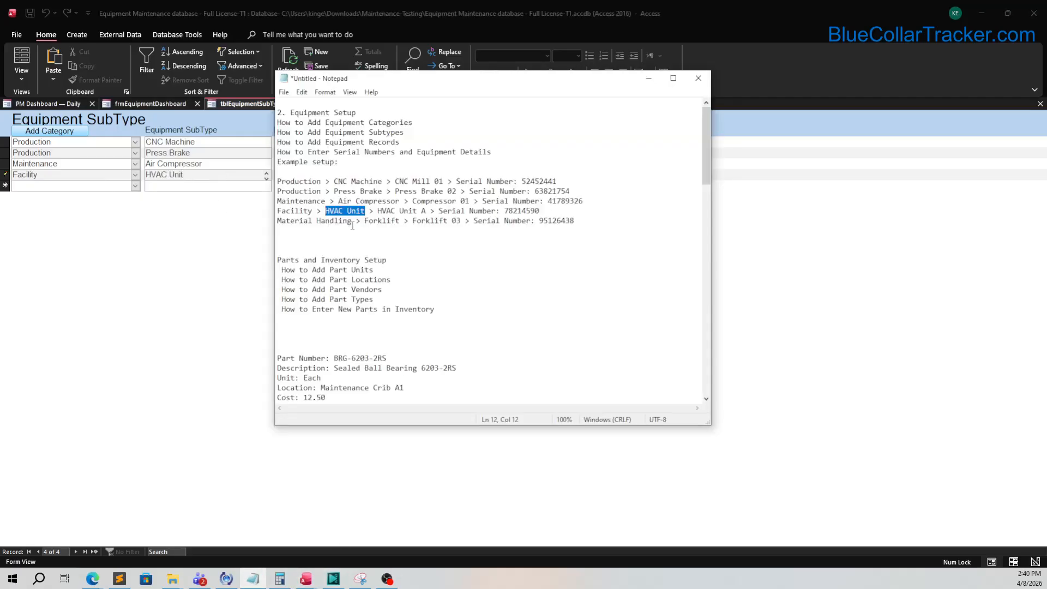
left_click_drag(352, 220, 277, 220)
right_click(282, 220)
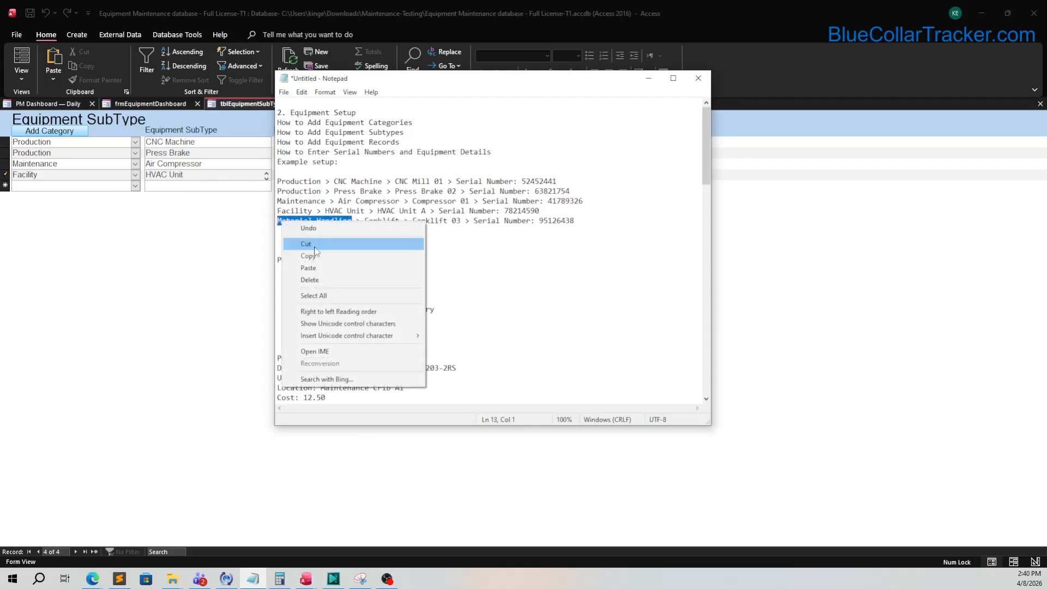
left_click(298, 253)
left_click(134, 186)
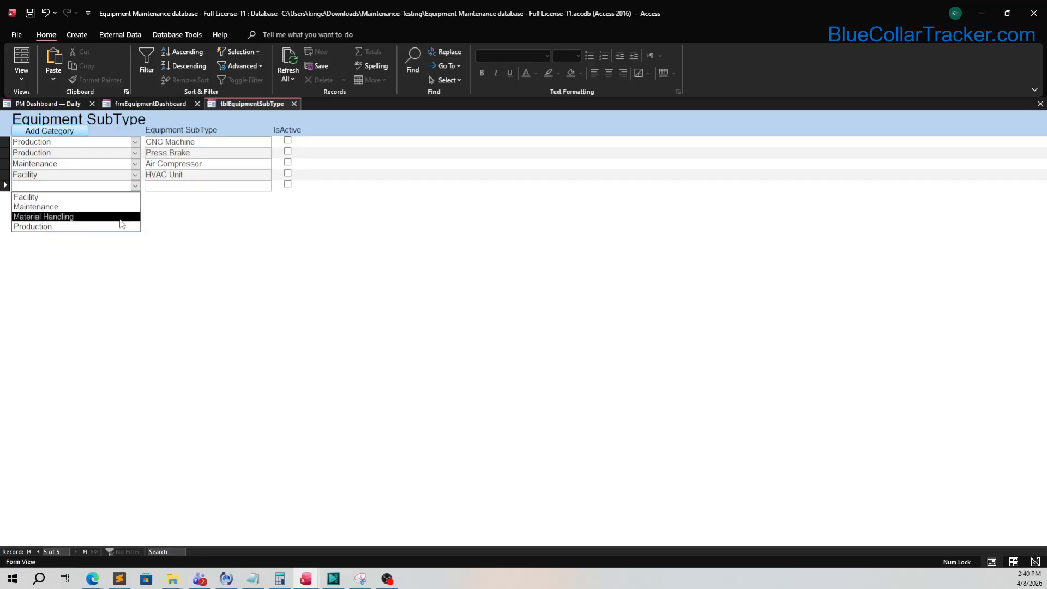
left_click(43, 217)
Step: Copy Forklift from the notes and enter it as the subtype of the Material Handling row
key("alt+Tab")
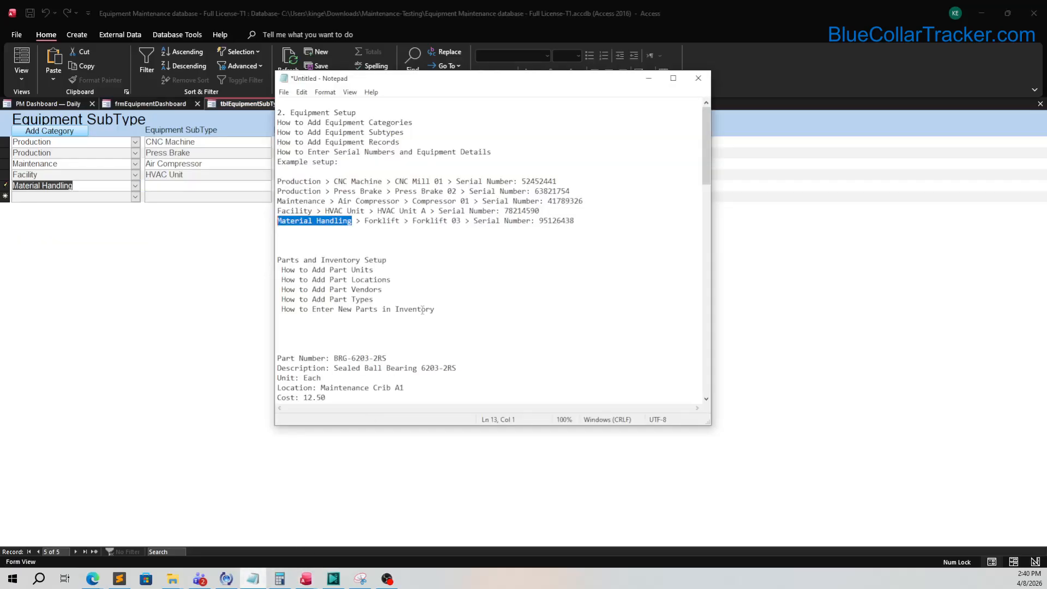
left_click_drag(400, 220, 365, 222)
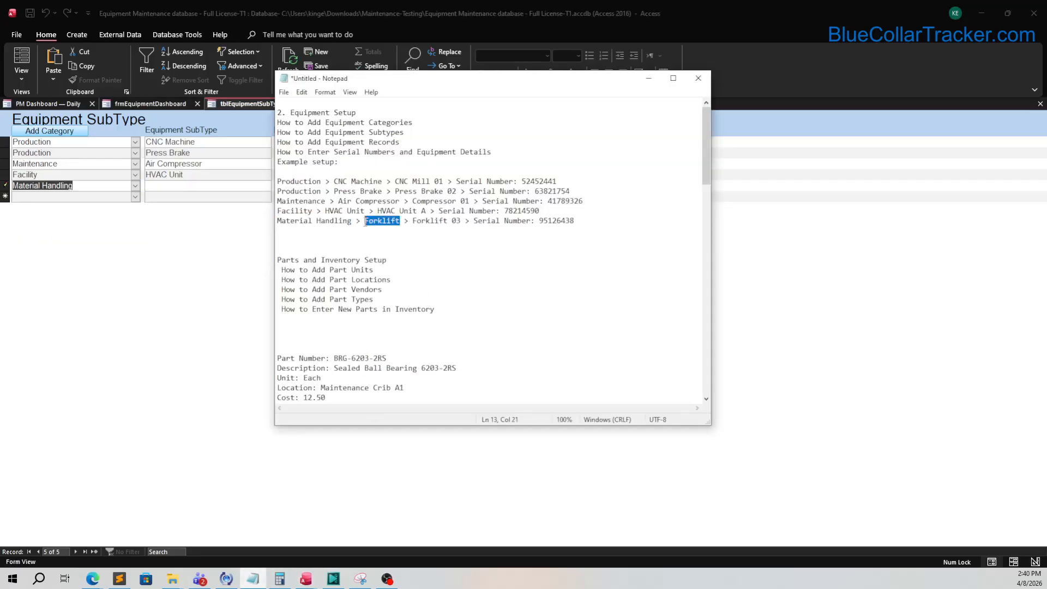
right_click(366, 224)
left_click(392, 257)
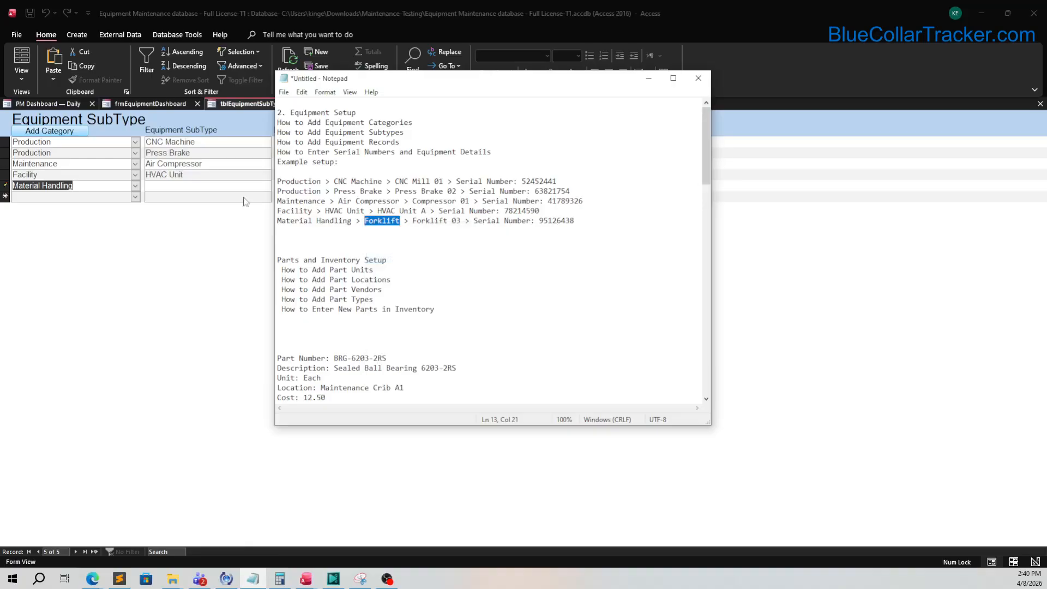
left_click(203, 187)
right_click(204, 187)
left_click(234, 220)
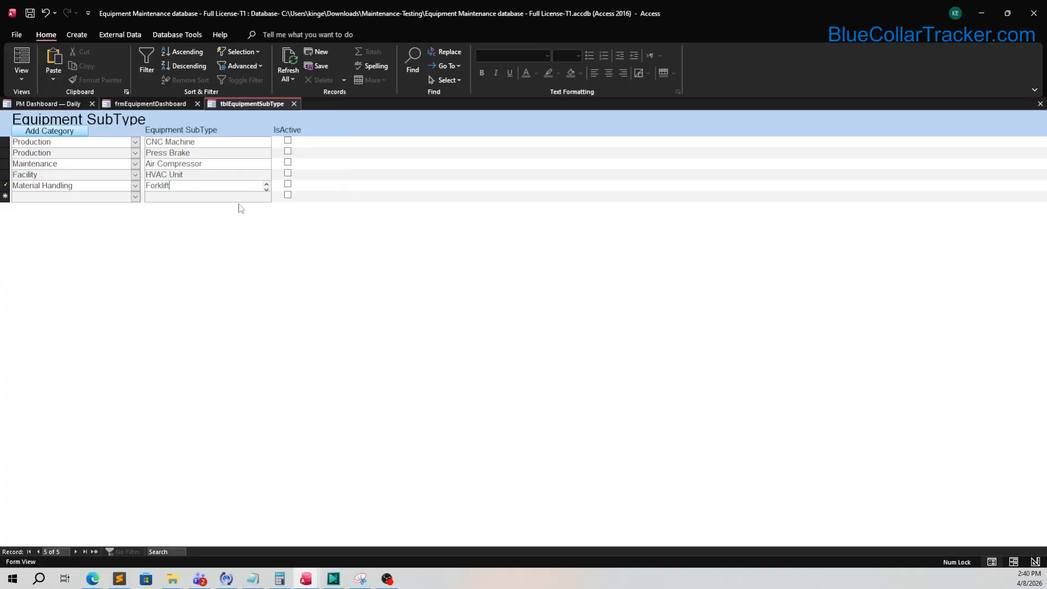
Step: Mark all five equipment subtypes as active and close the subtype form
left_click(288, 140)
left_click(288, 152)
left_click(288, 163)
left_click(288, 174)
left_click(288, 184)
left_click(295, 104)
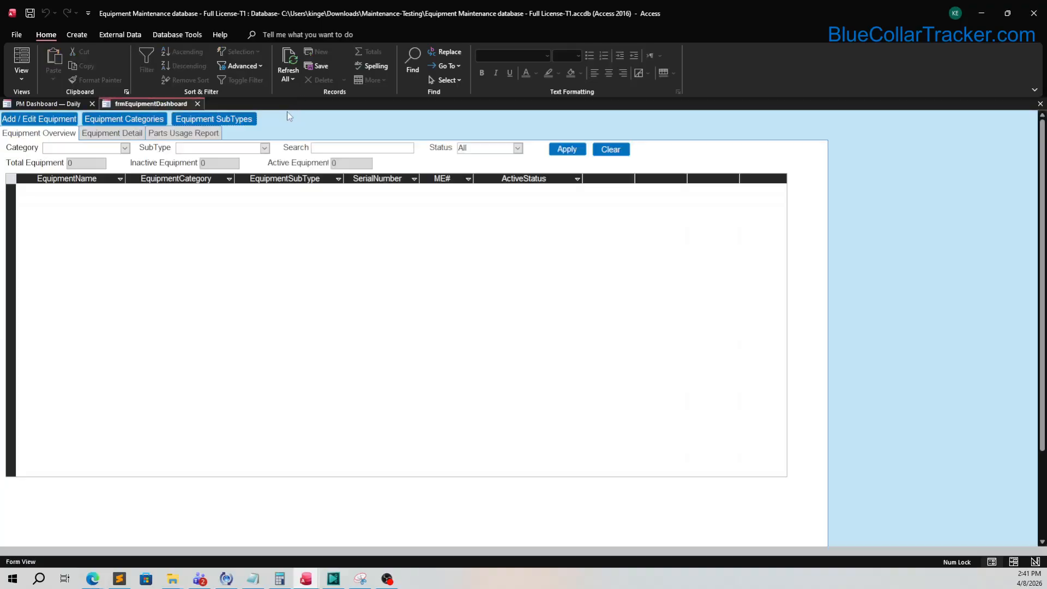
Step: Open the form for adding equipment, review the example setup lines in the notes and move the notes window clear of the form
left_click(69, 120)
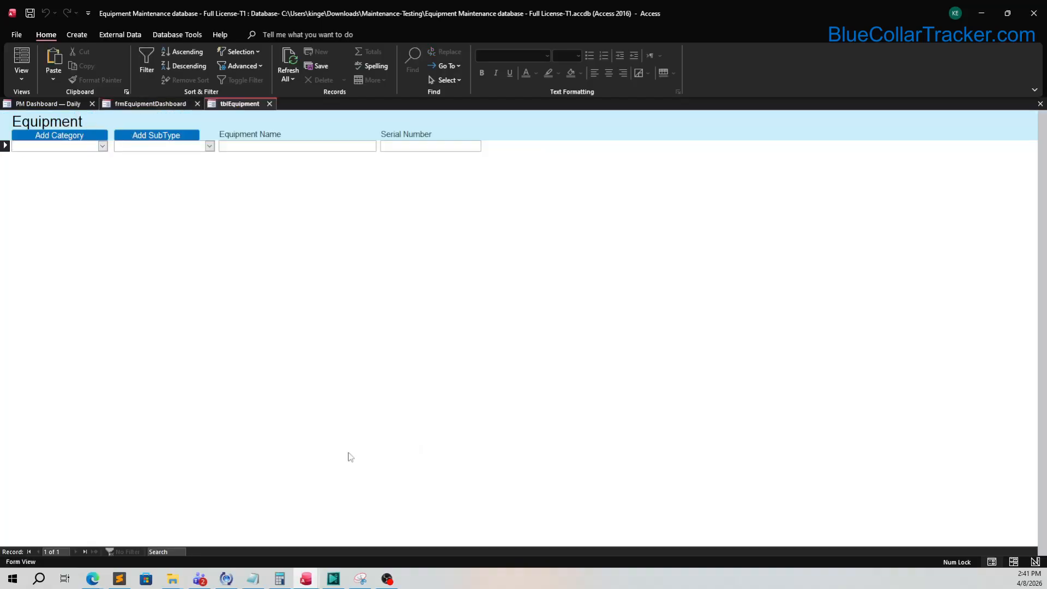
left_click(253, 579)
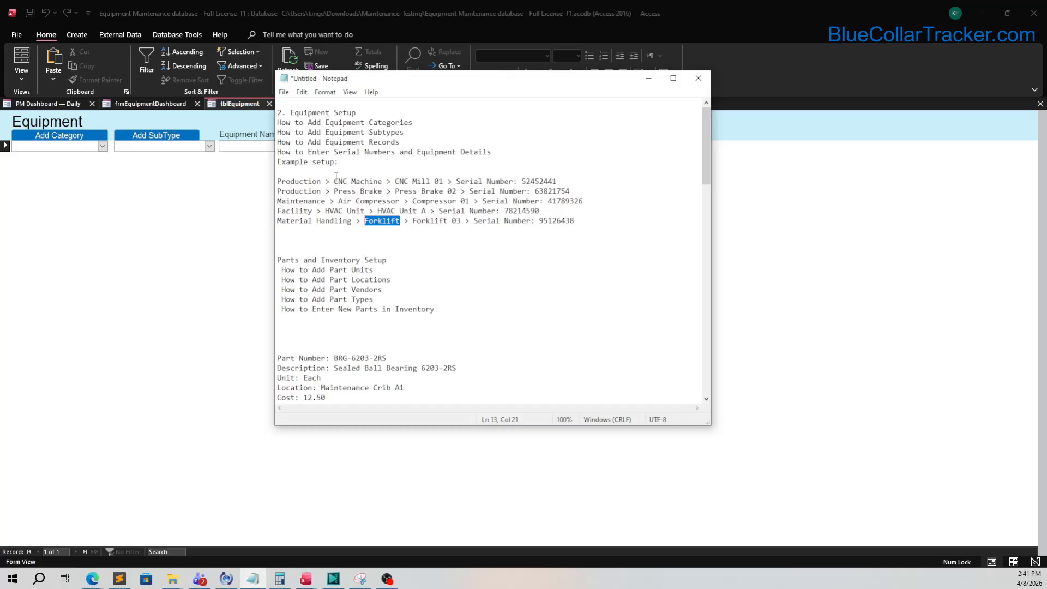
left_click_drag(277, 182, 397, 202)
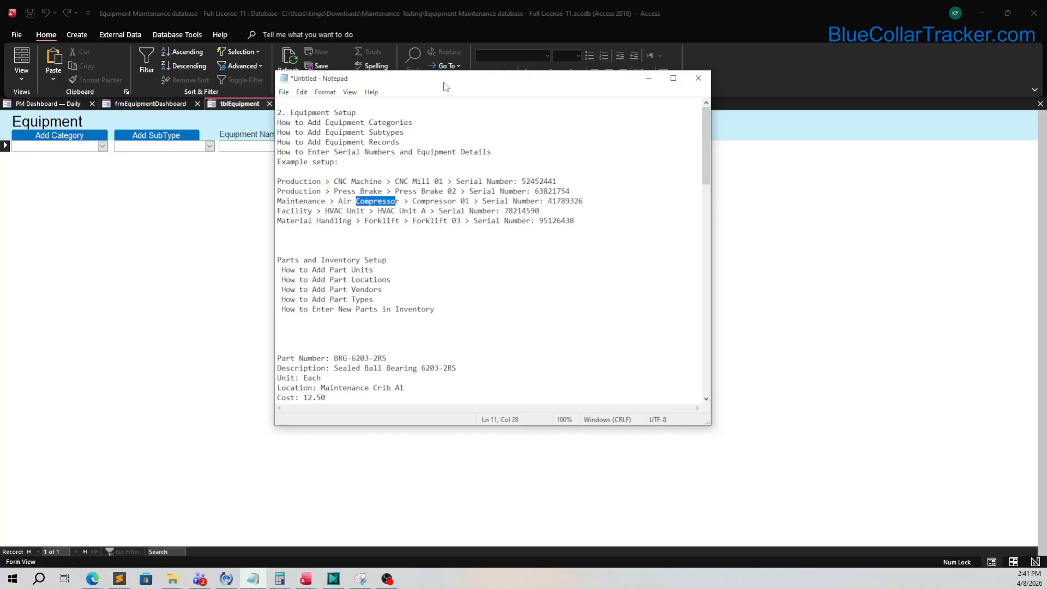
left_click_drag(444, 83, 0, 490)
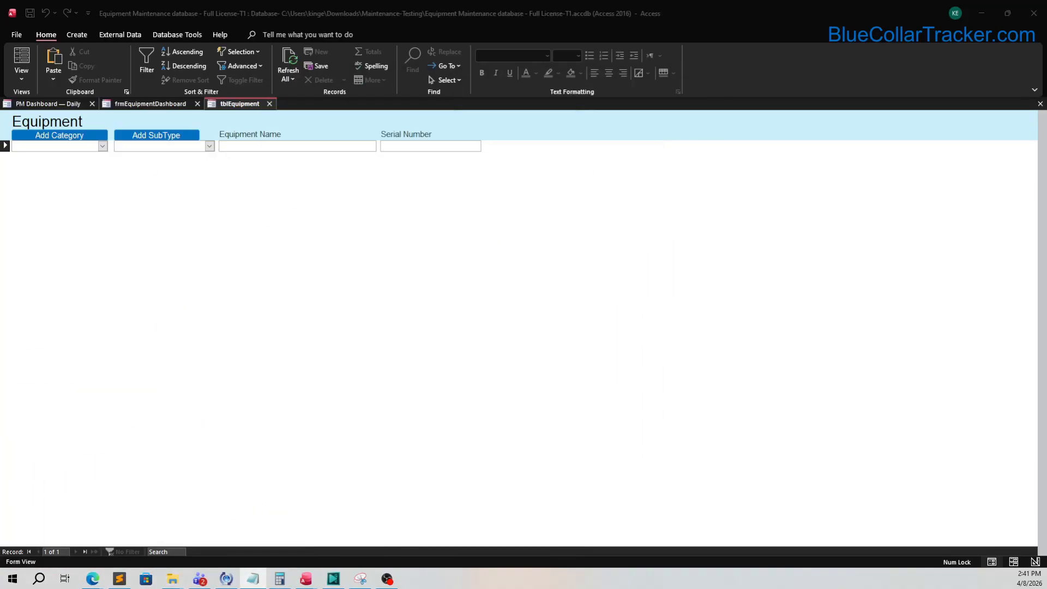
Step: Set the first equipment row's category to Production and try Air Compressor as its subtype
left_click(103, 146)
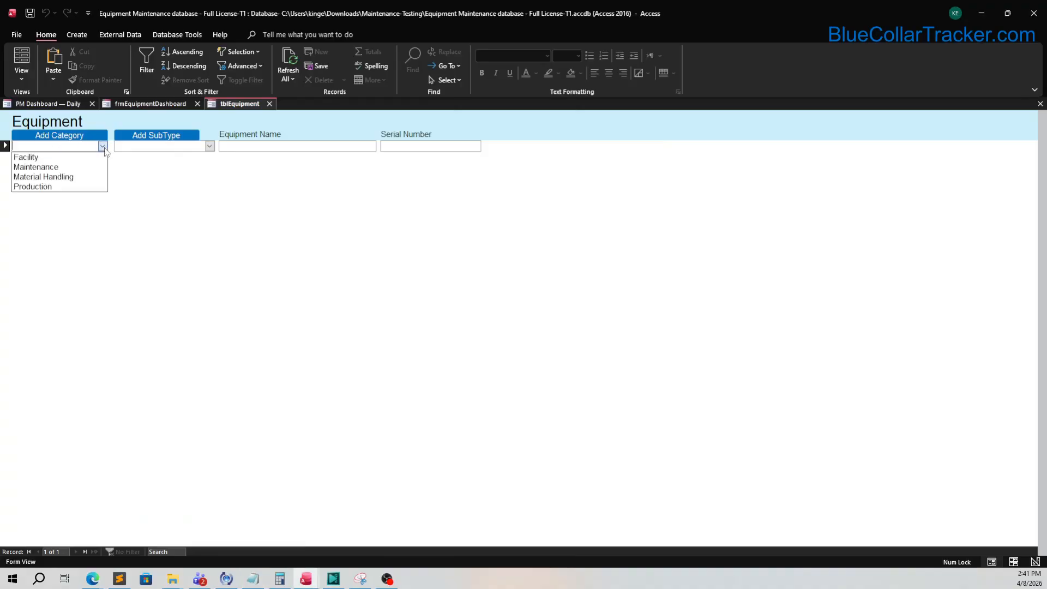
left_click(93, 187)
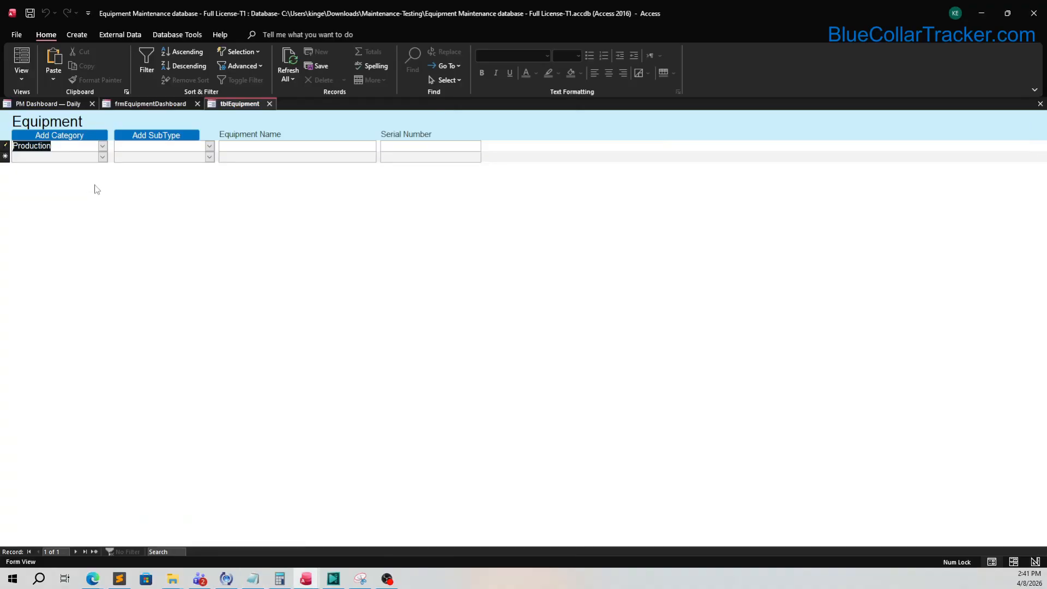
left_click(210, 146)
left_click(158, 156)
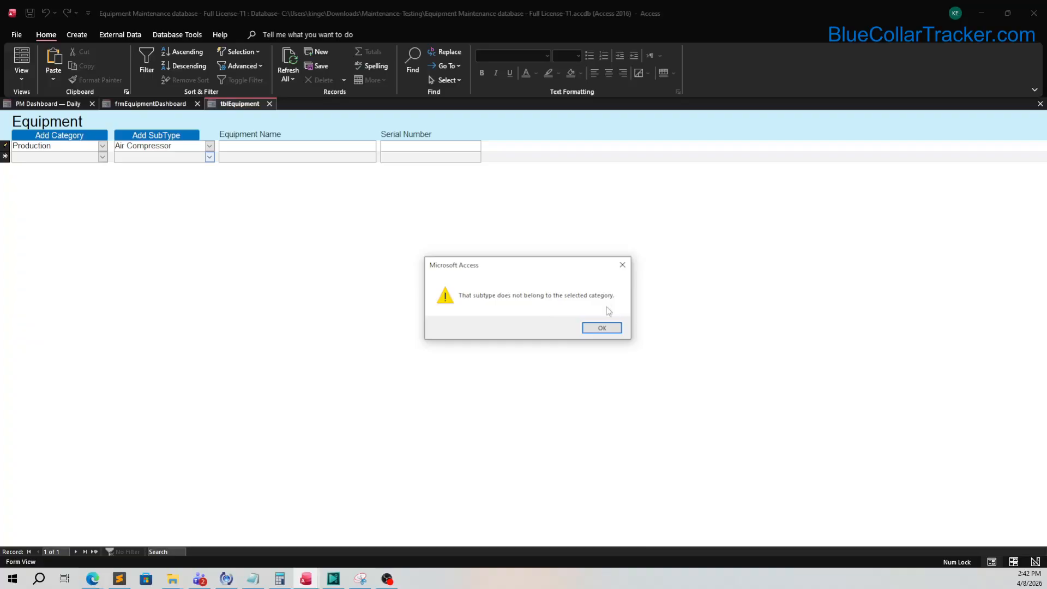
left_click(602, 328)
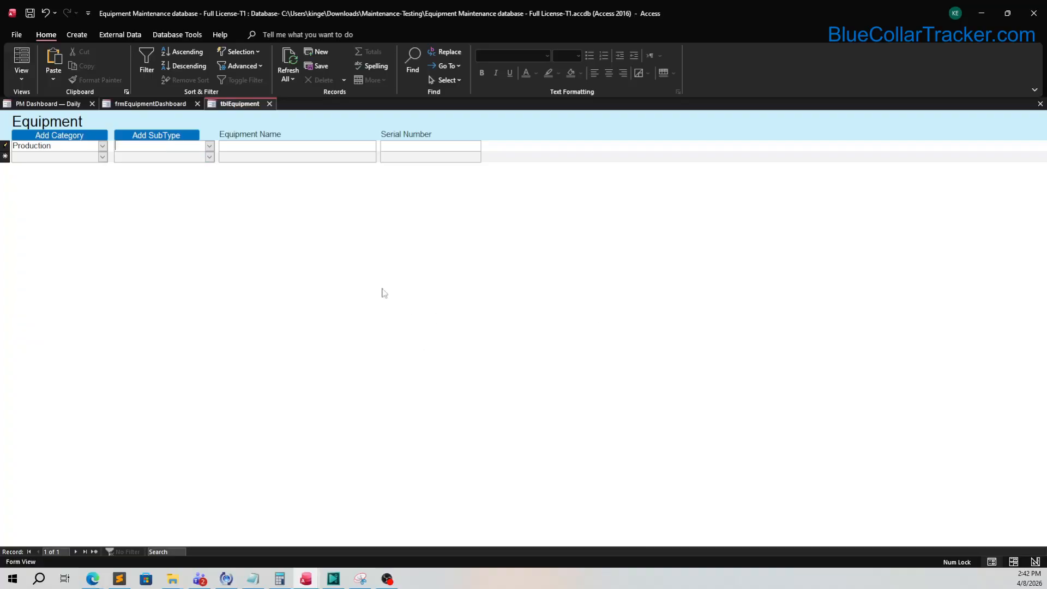
Step: Set the first equipment row's subtype to CNC Machine and add a second row with category Production and subtype Press Brake
left_click(210, 147)
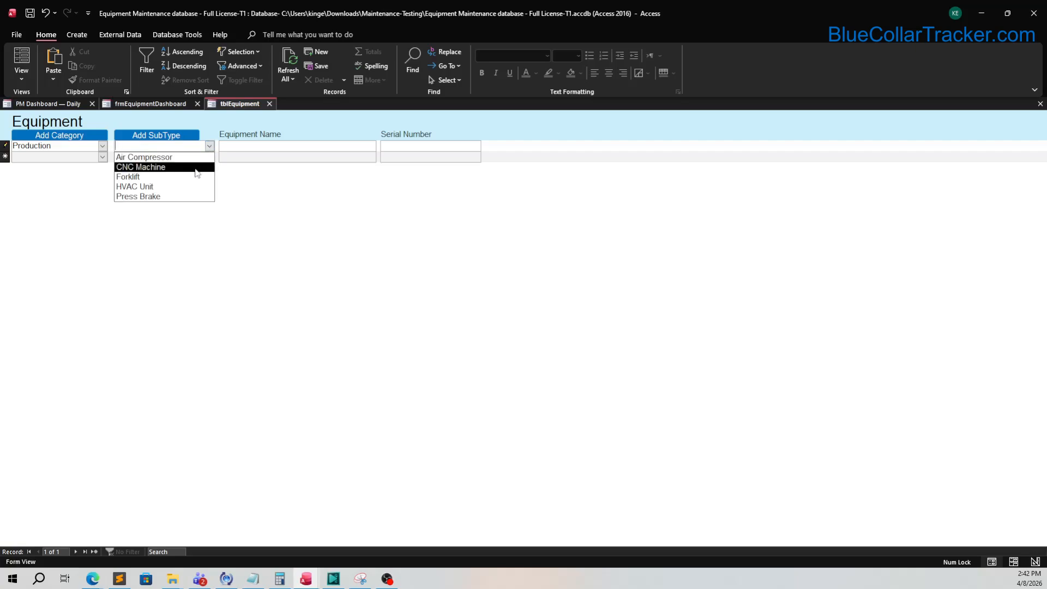
left_click(196, 167)
left_click(103, 157)
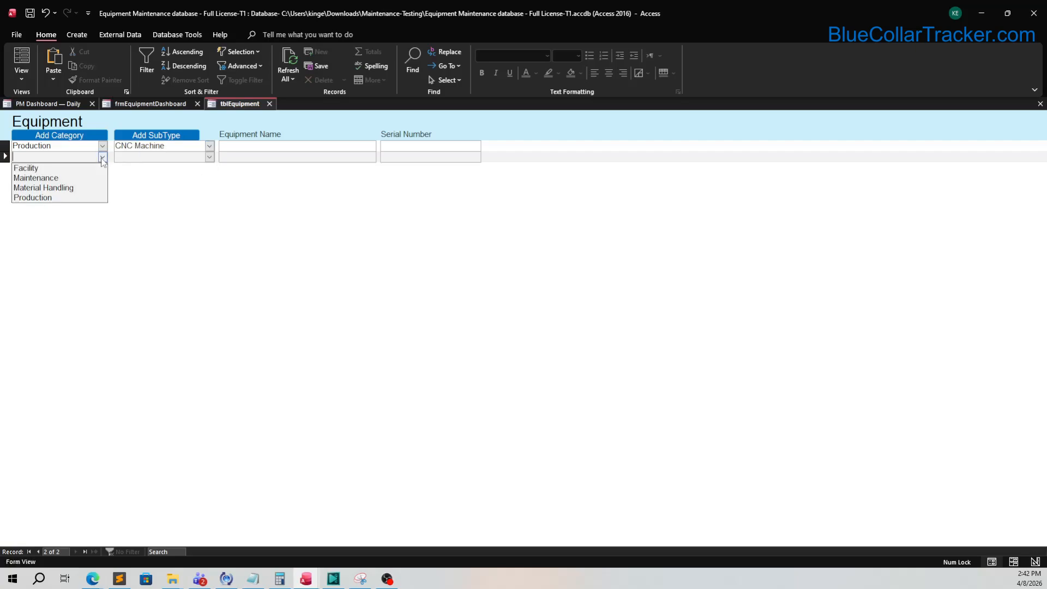
left_click(66, 197)
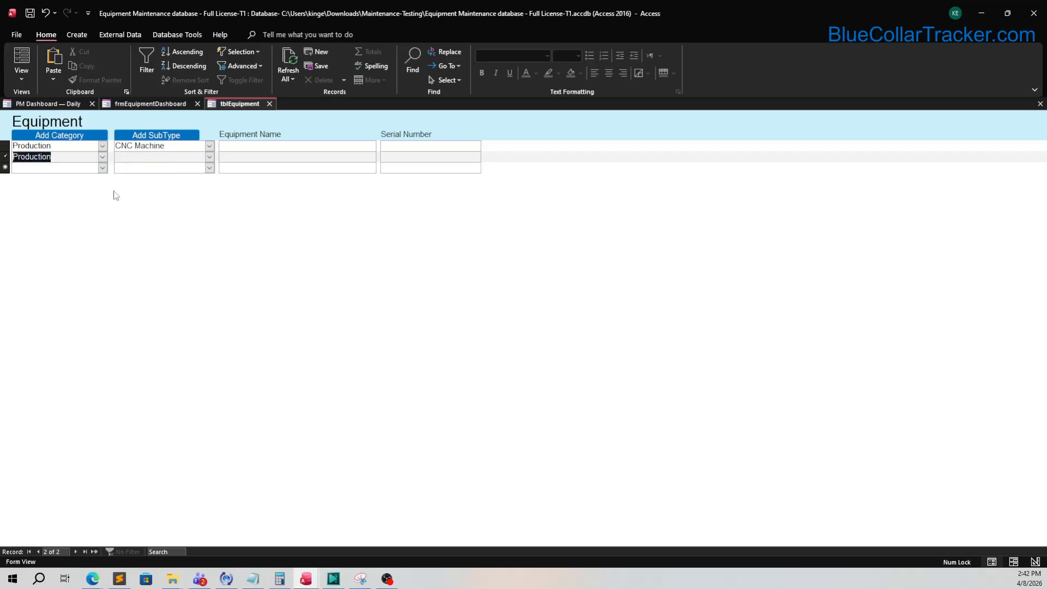
left_click(209, 158)
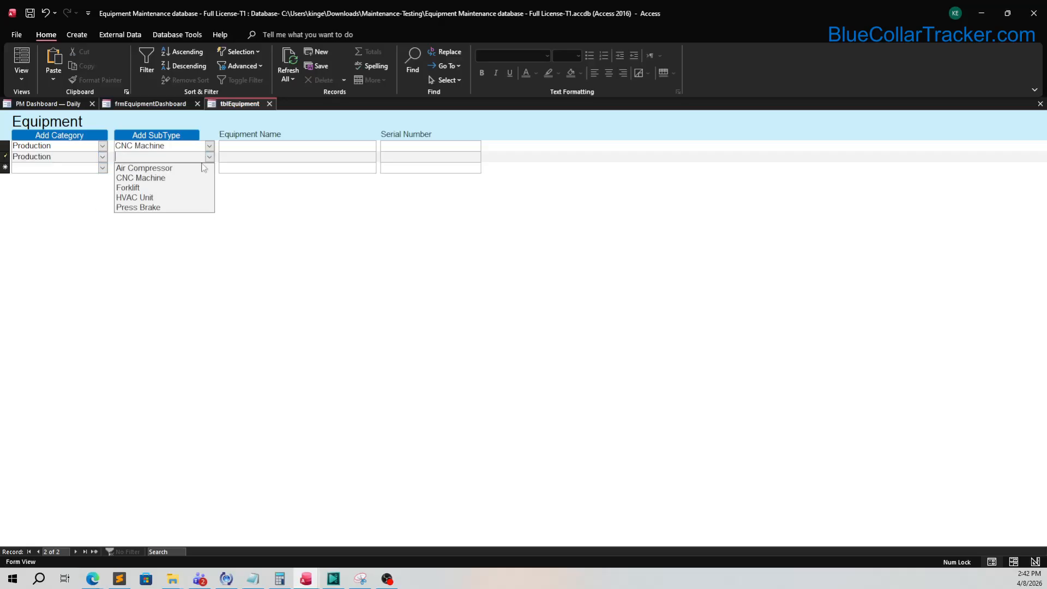
left_click(179, 207)
Step: Add a third equipment row with category Facility and try Air Compressor as its subtype
left_click(103, 168)
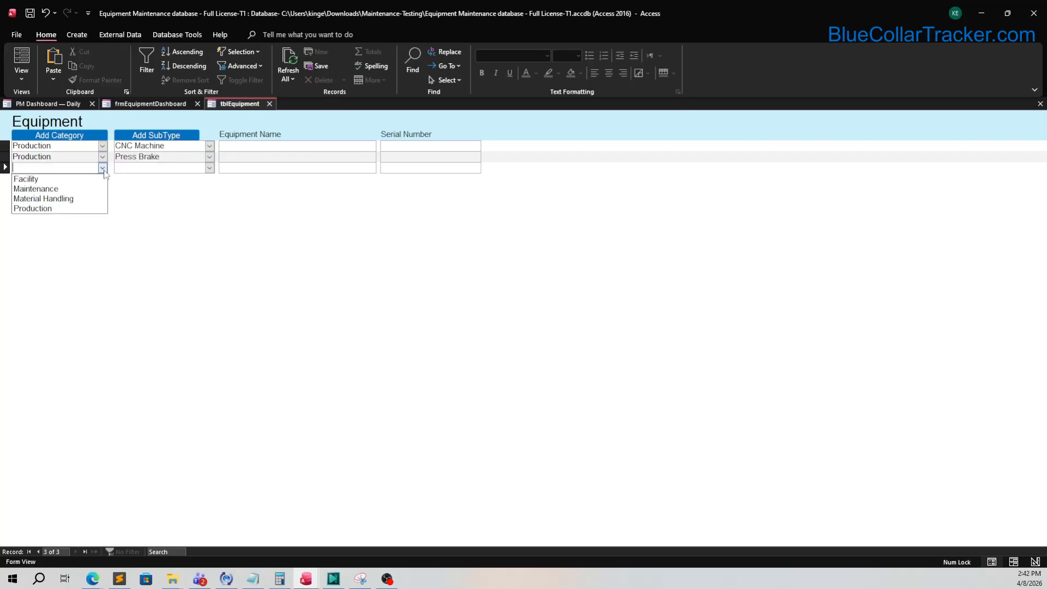
left_click(85, 179)
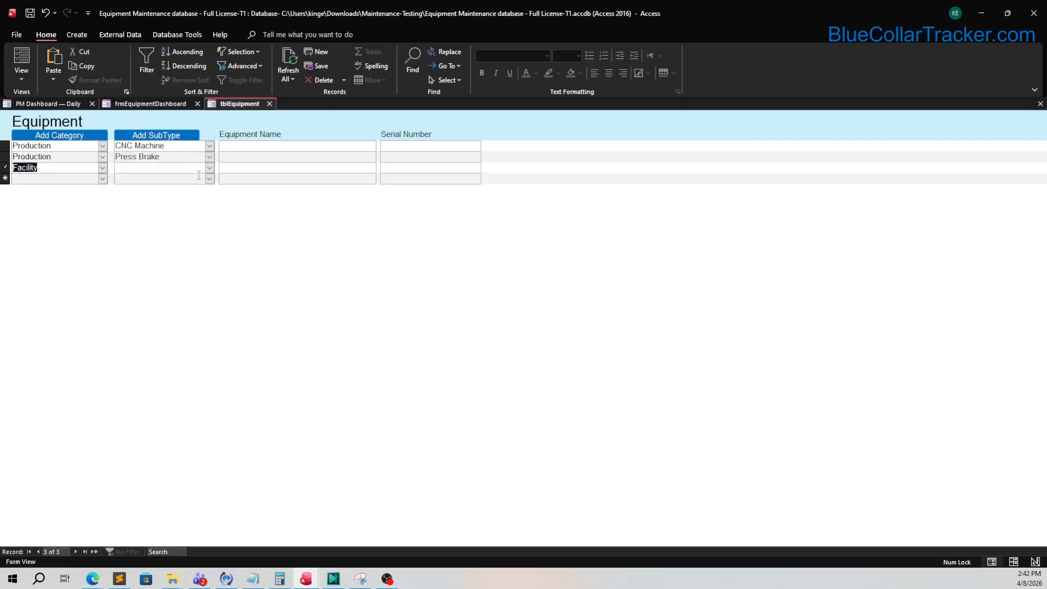
left_click(210, 170)
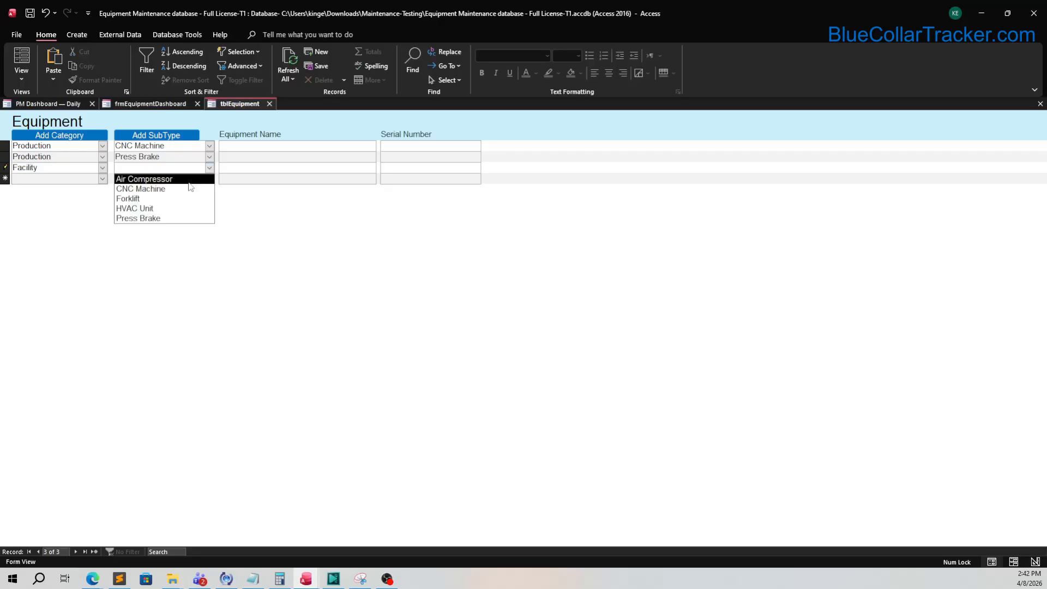
left_click(194, 177)
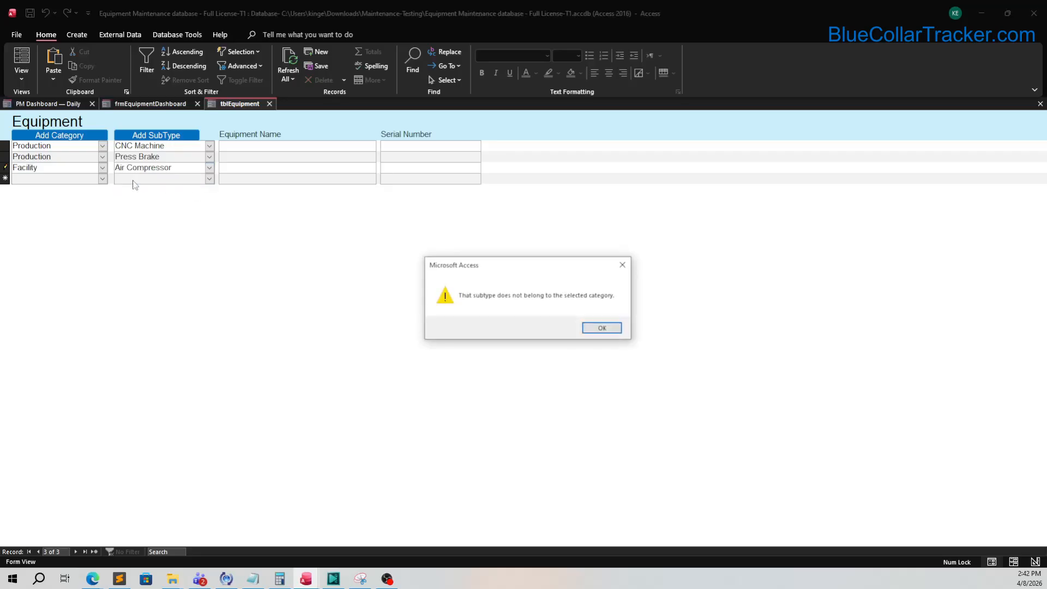
left_click(601, 329)
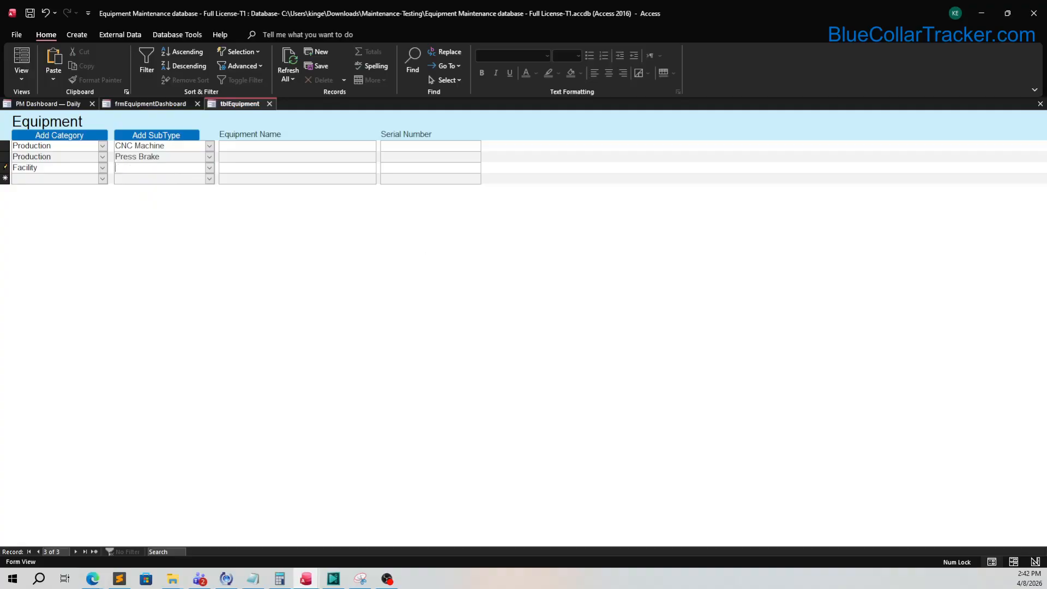
Step: Set the Facility row's subtype to HVAC Unit and add a fourth row with category Material Handling and subtype Forklift
left_click(208, 168)
left_click(134, 208)
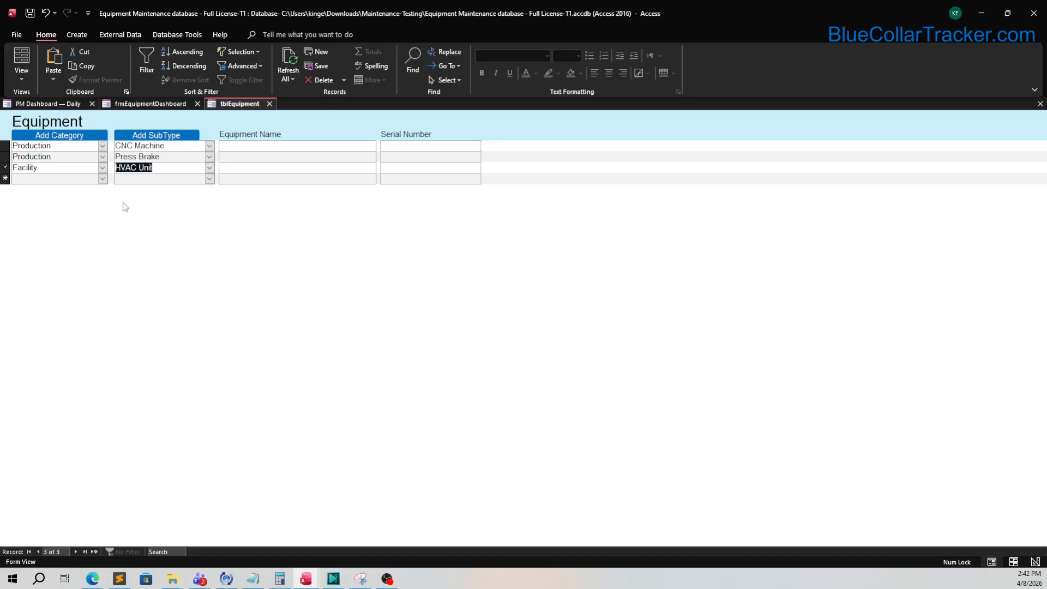
left_click(102, 178)
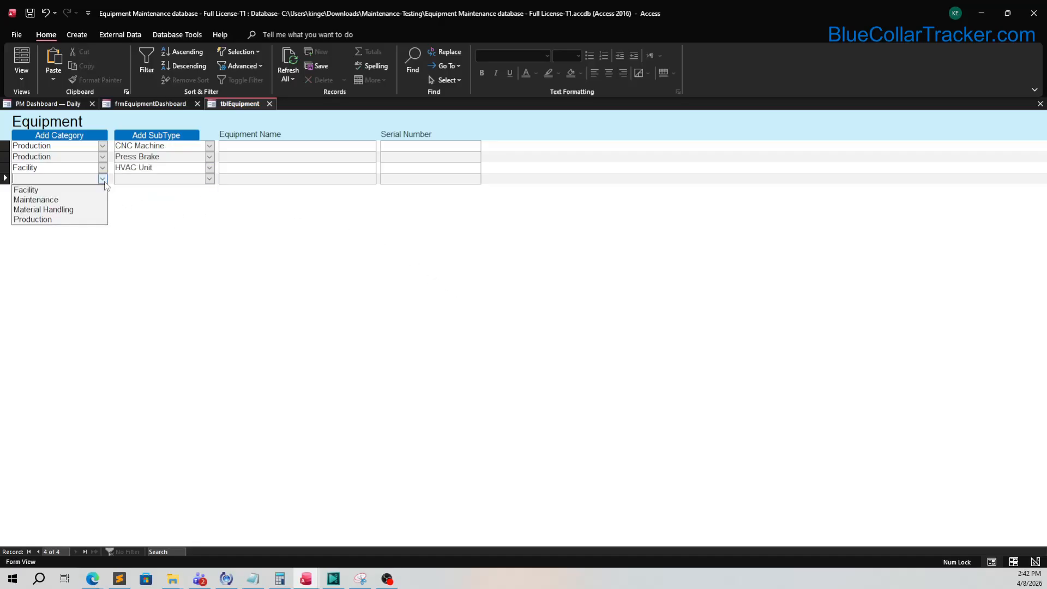
left_click(84, 210)
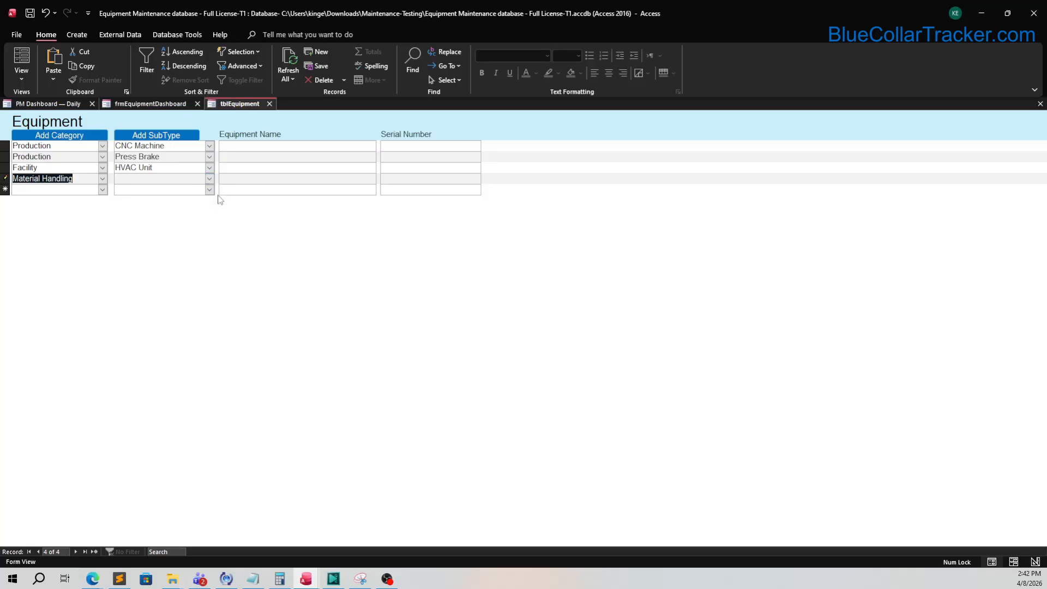
left_click(210, 178)
left_click(176, 217)
Step: Fill the four equipment names from the notes, in row order: CNC Mill 01, Press Brake 02, Compressor 01 and HVAC Unit A
key("alt+Tab")
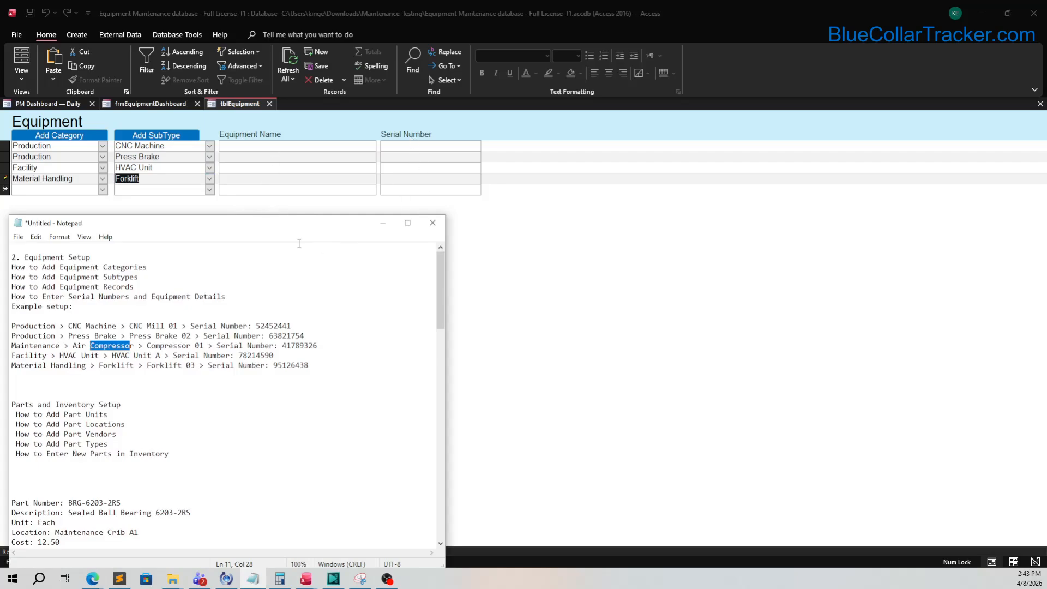
left_click_drag(297, 223, 0, 388)
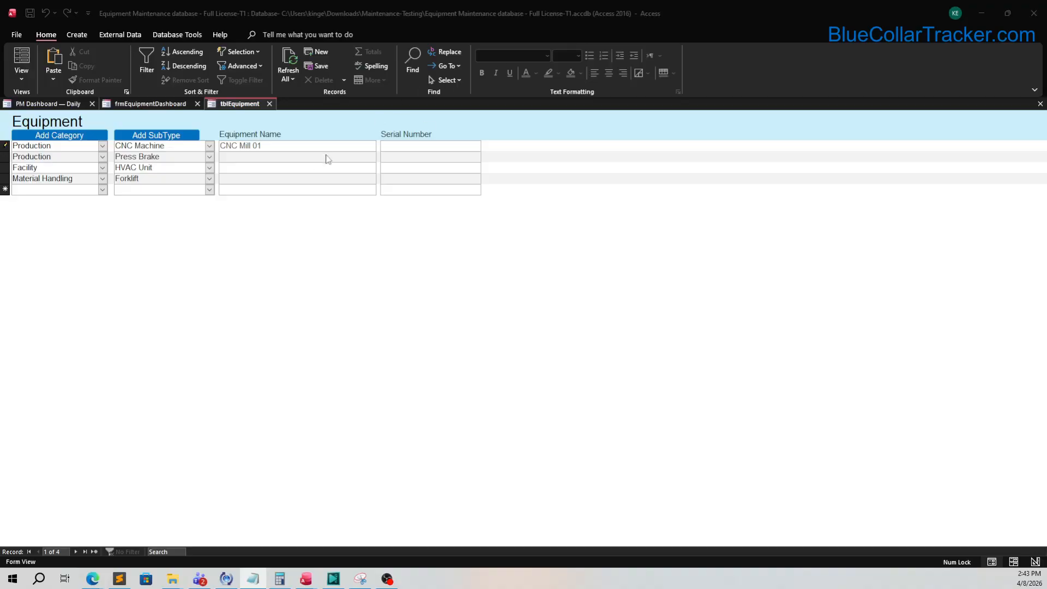
left_click(327, 155)
right_click(327, 154)
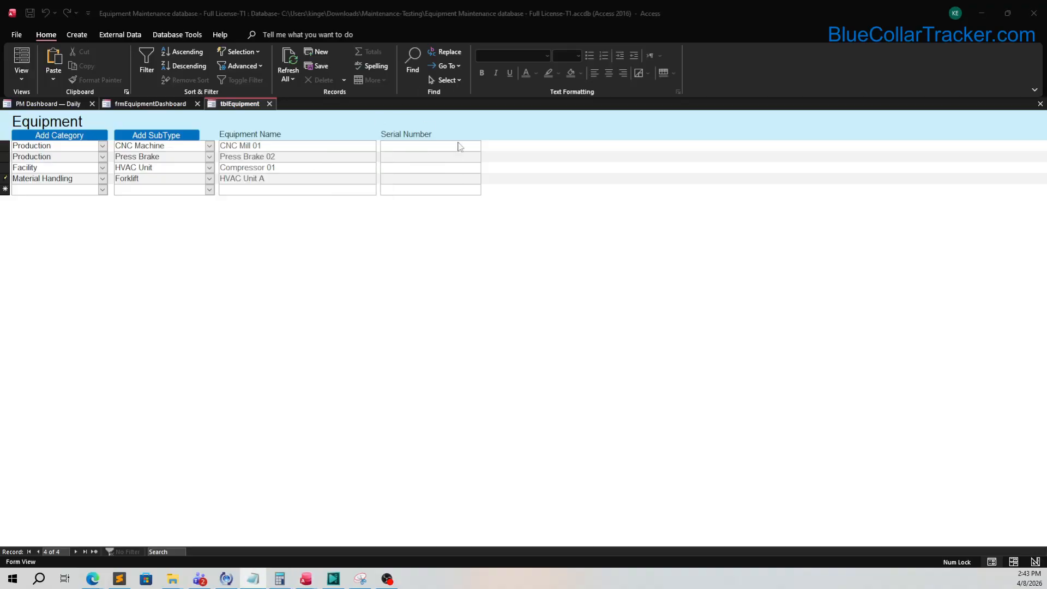
Step: Enter serial numbers 52452441, 63821754 and 41789326 in the first three rows, paste the fourth from the notes, and close the equipment form
right_click(459, 146)
left_click(487, 183)
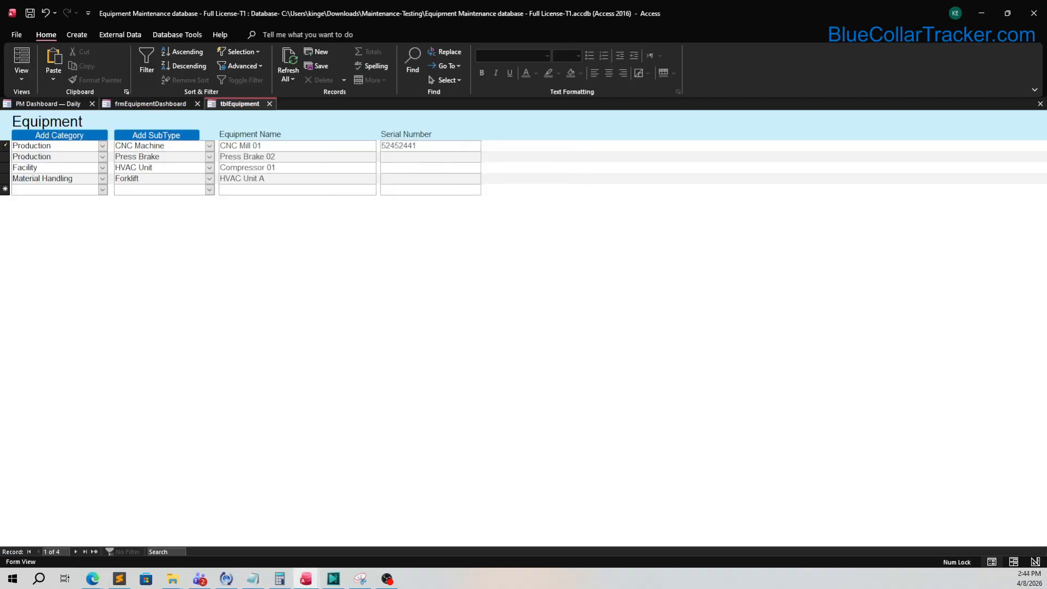
key("alt+Tab")
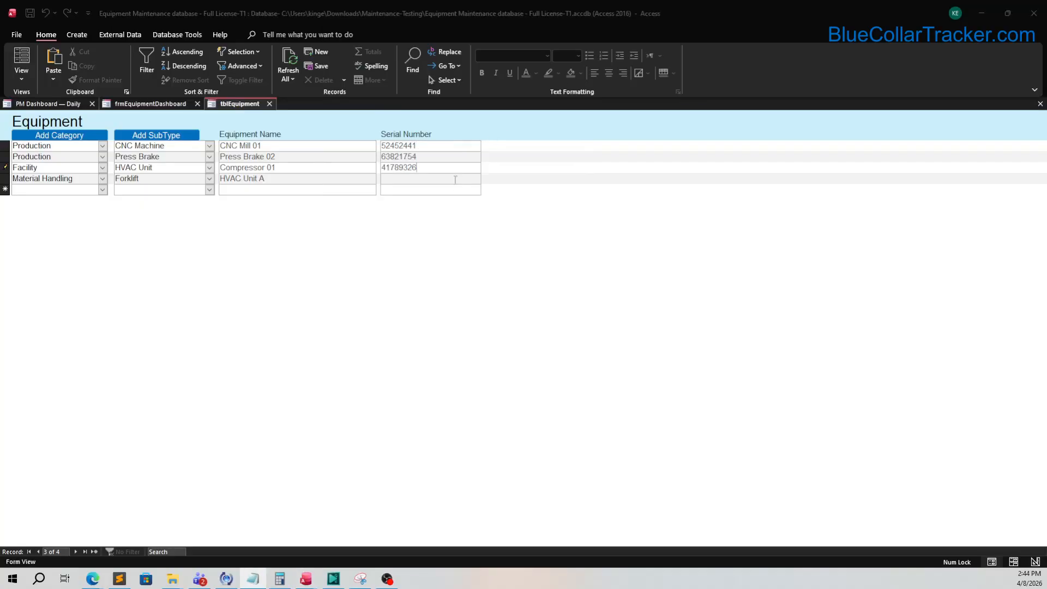
left_click(456, 178)
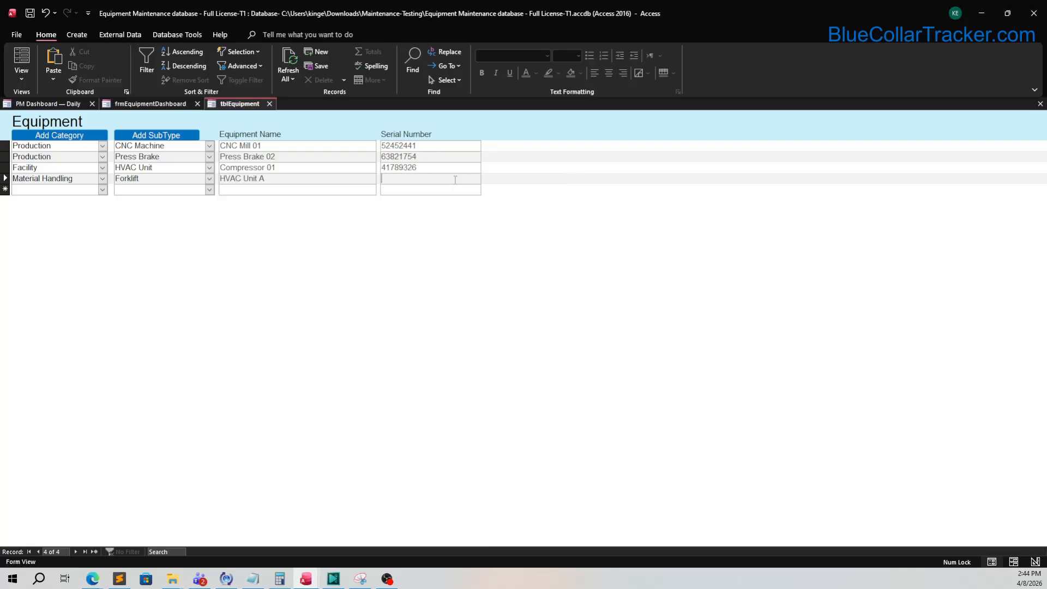
right_click(456, 178)
left_click(482, 219)
left_click(269, 104)
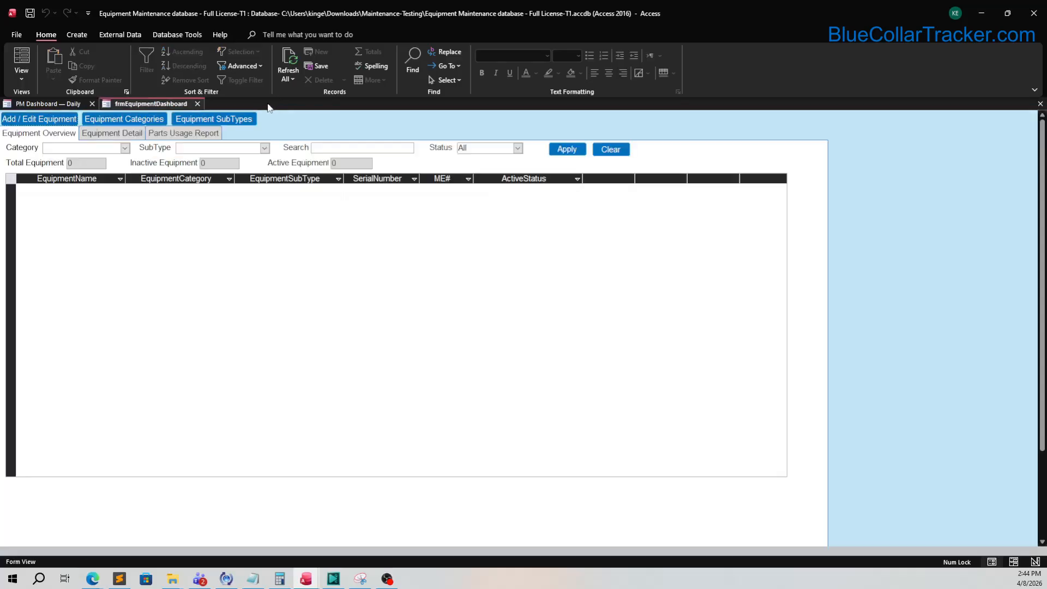
Step: Close the equipment dashboard and examine the part entries in the Notepad notes, especially BRG-6203-2RS and BLT-A42
left_click(198, 103)
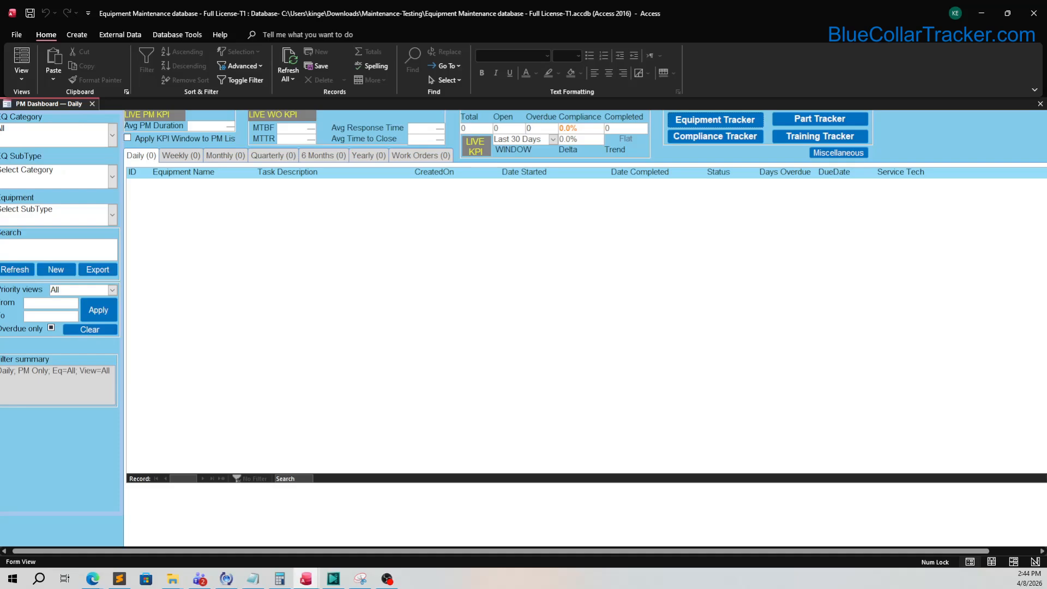
key("alt+Tab")
left_click_drag(266, 150, 441, 134)
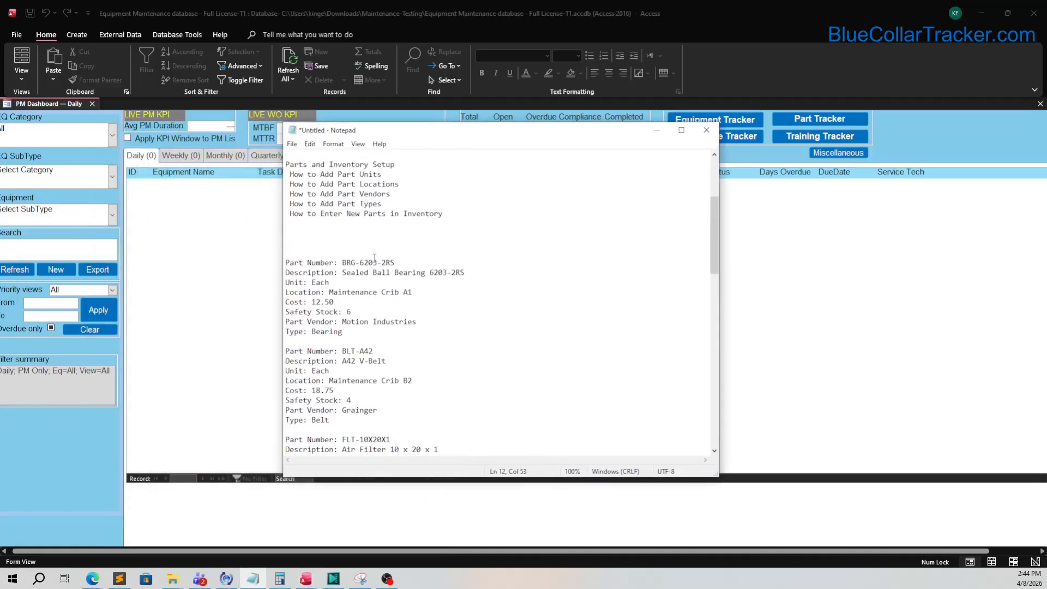
scroll(319, 266, "down", 5)
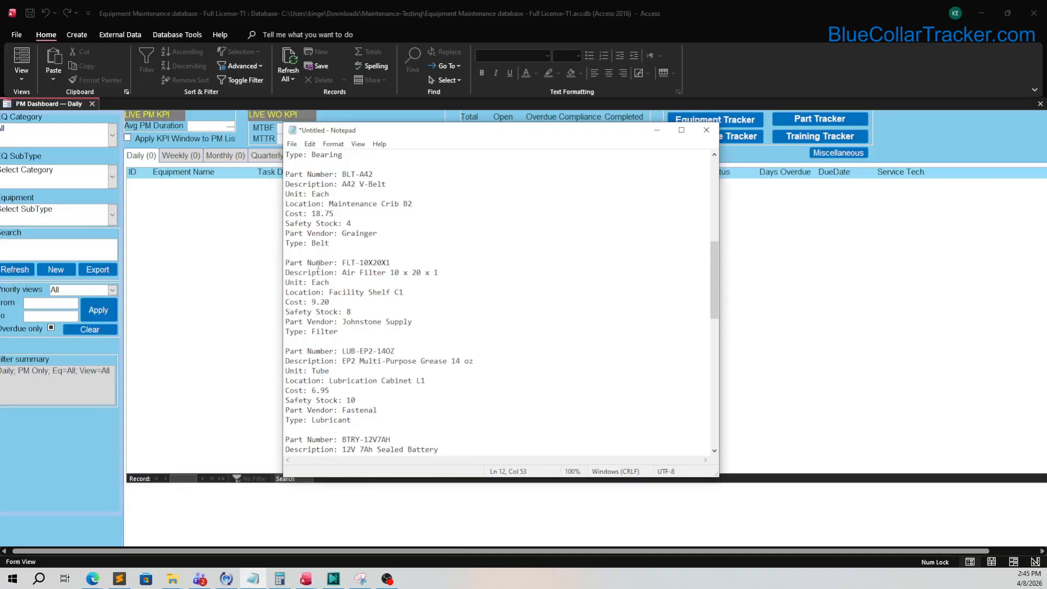
scroll(318, 265, "up", 4)
scroll(328, 233, "down", 9)
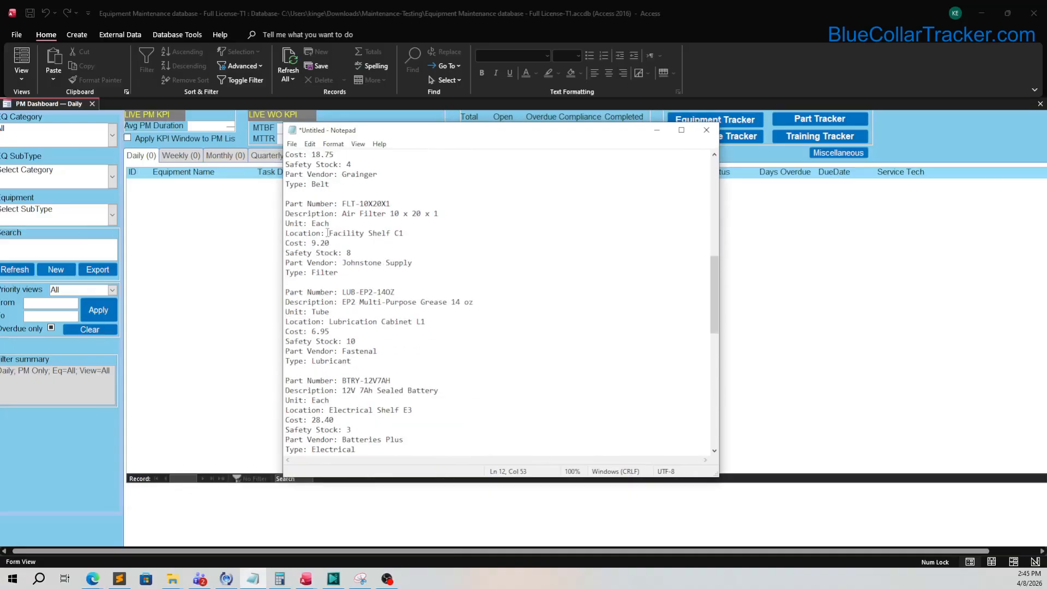
scroll(328, 232, "up", 6)
scroll(328, 233, "up", 5)
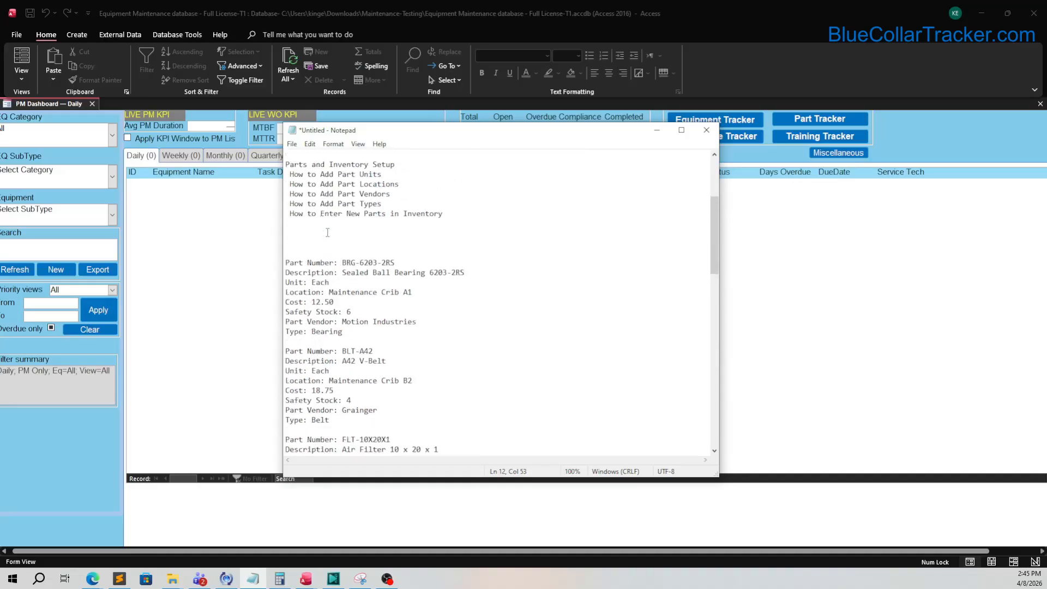
scroll(328, 233, "down", 3)
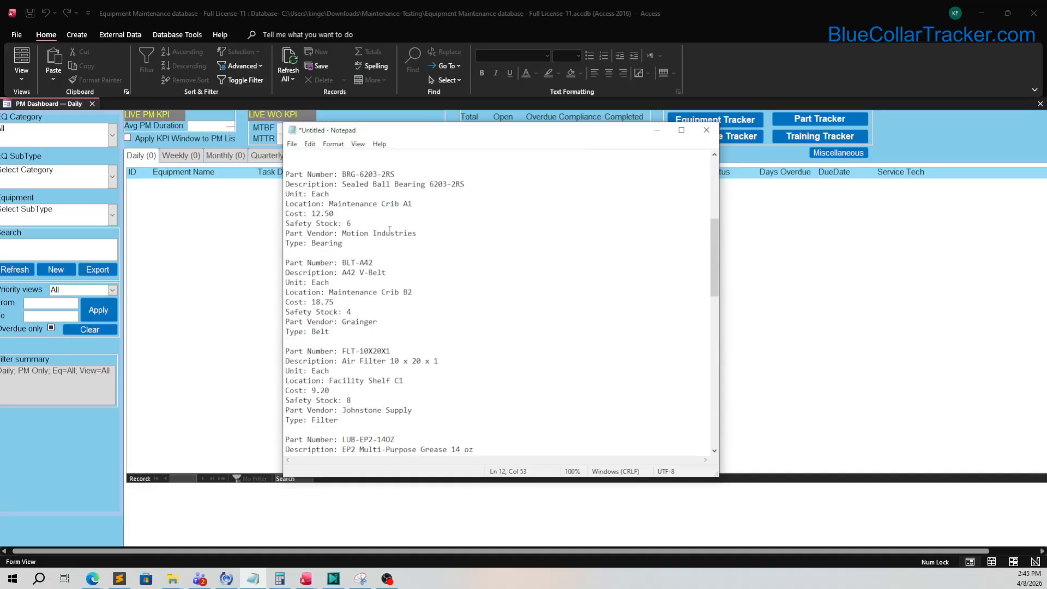
left_click_drag(285, 341, 318, 179)
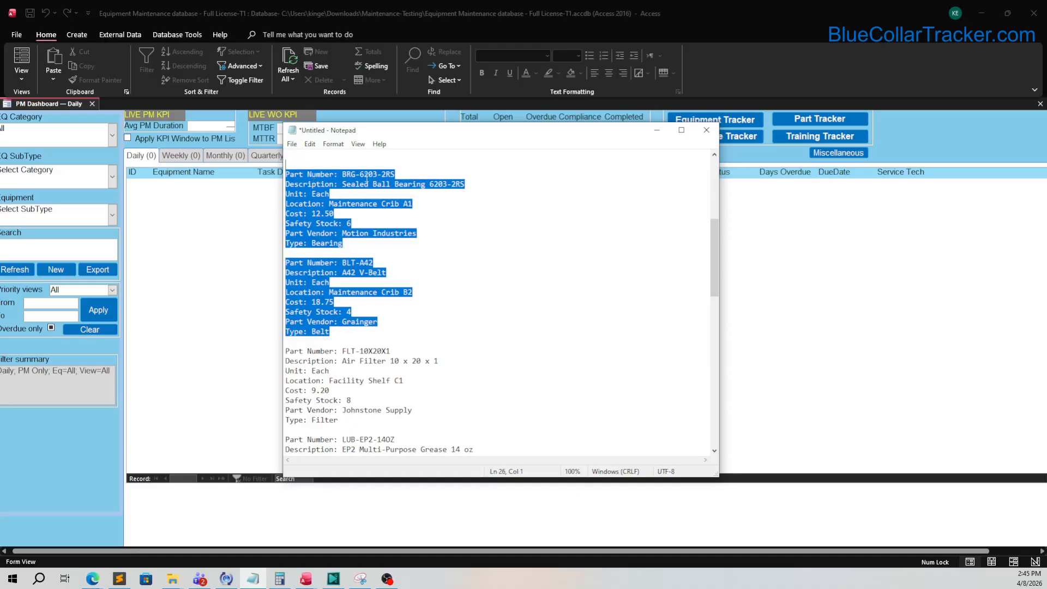
scroll(390, 197, "up", 1)
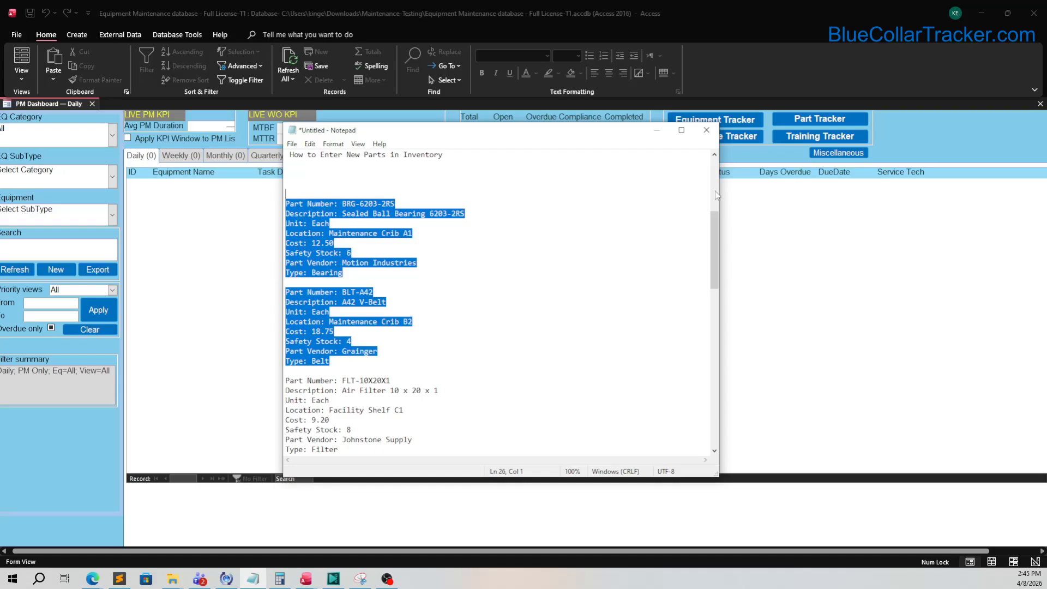
Step: Return to the database, open the part tracker, move the notes aside and open the Part Types form
left_click(780, 195)
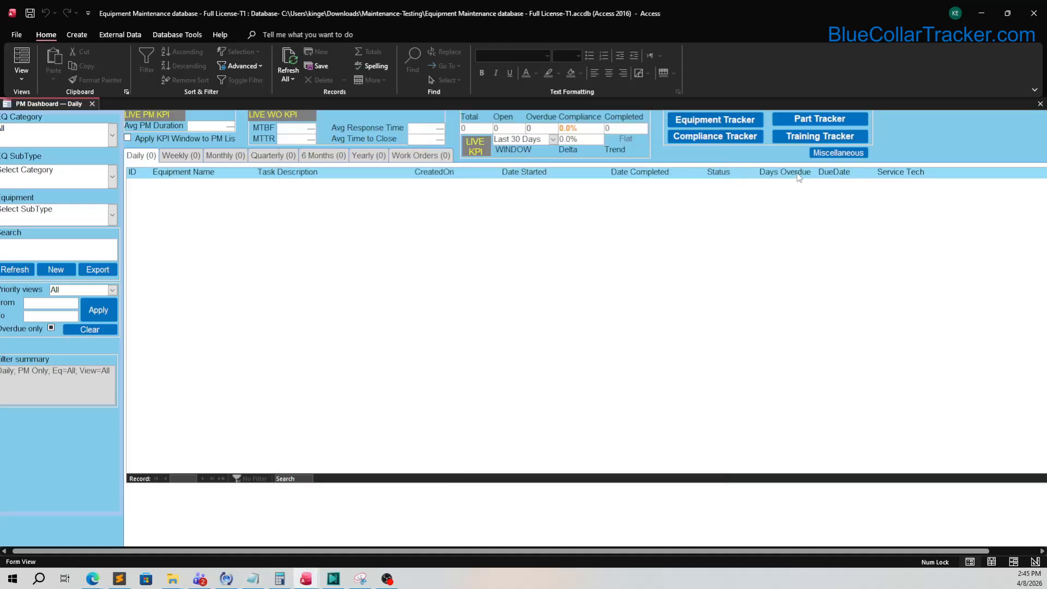
left_click(830, 121)
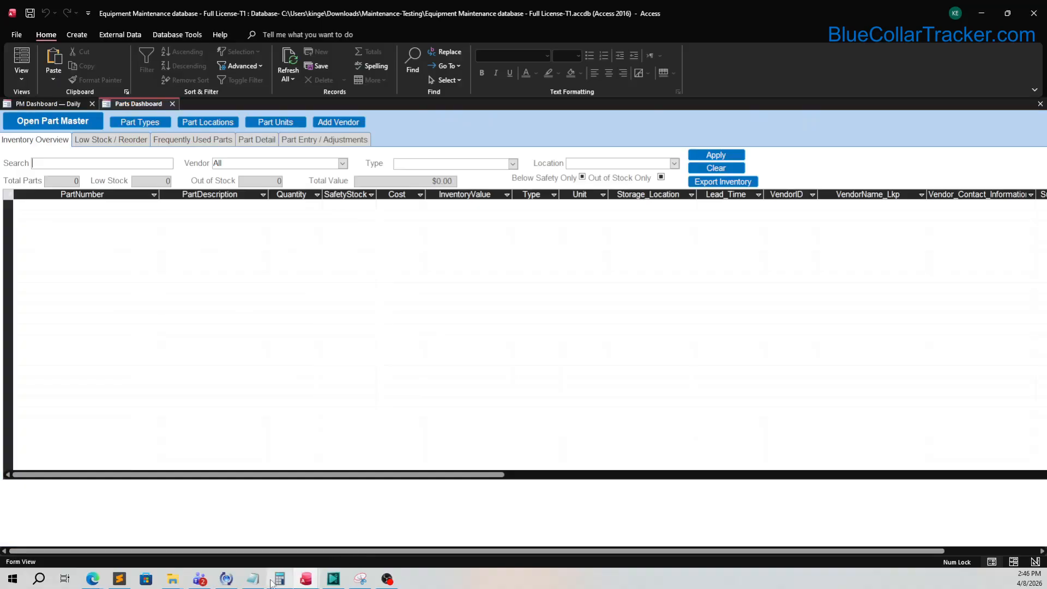
left_click(252, 578)
left_click_drag(493, 132, 0, 267)
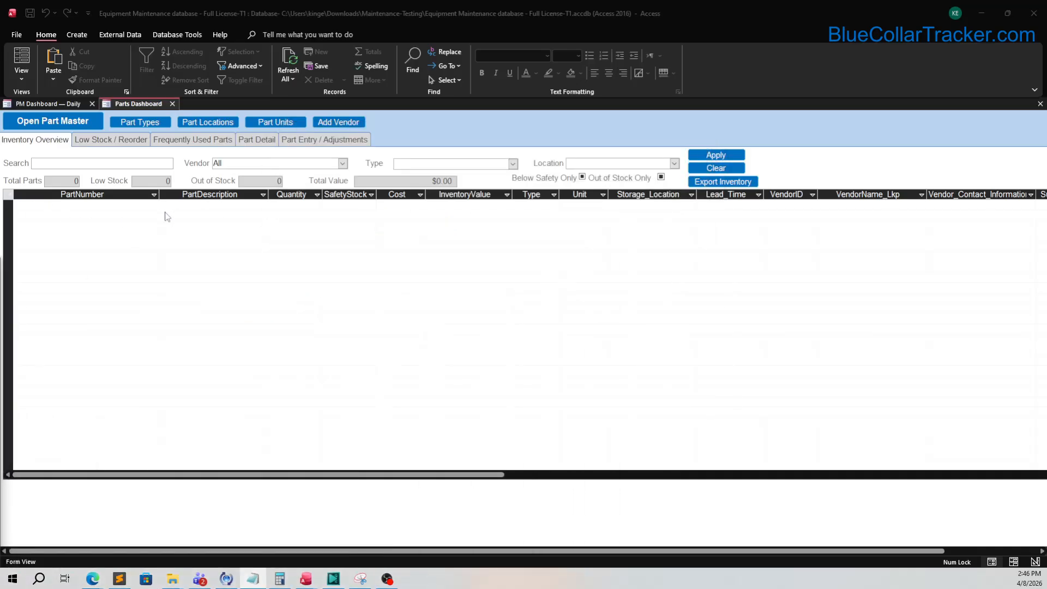
left_click(151, 124)
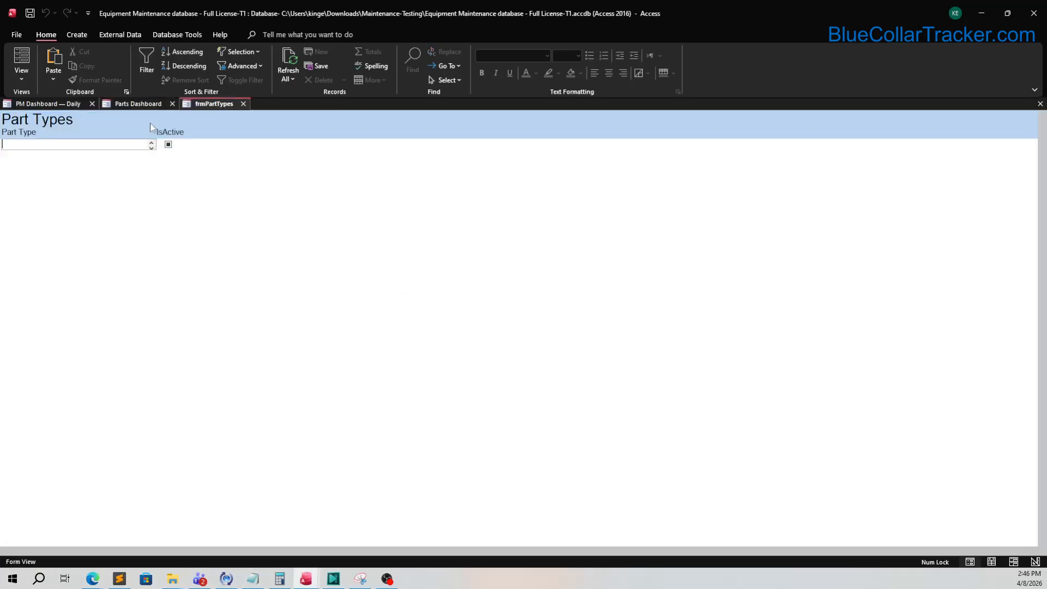
Step: Copy the type Bearing from the first part in the Notepad notes and enter it as the first part type
key("alt+Tab")
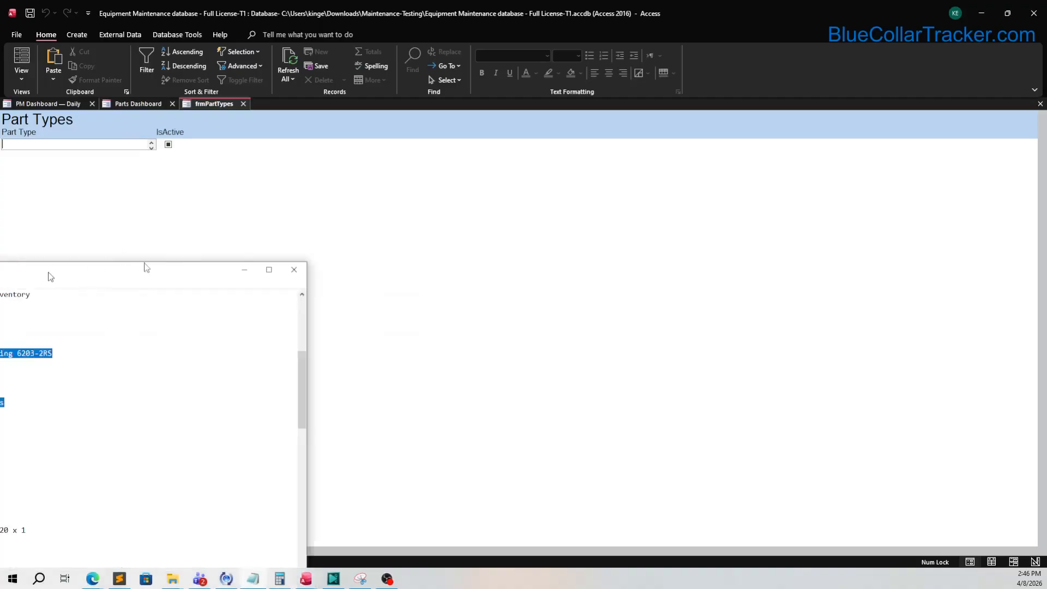
left_click_drag(49, 276, 310, 227)
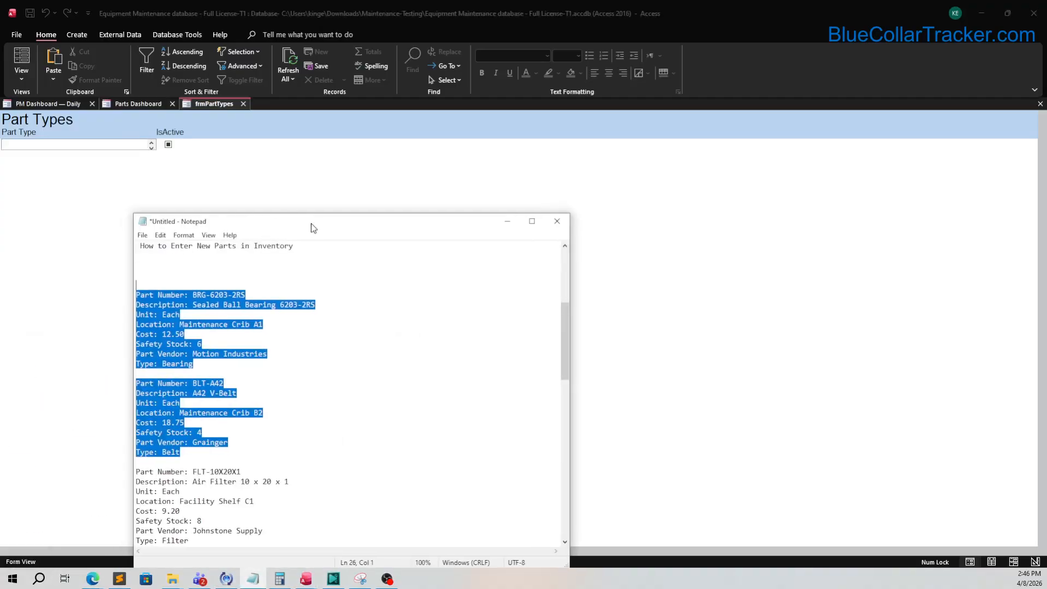
left_click(173, 347)
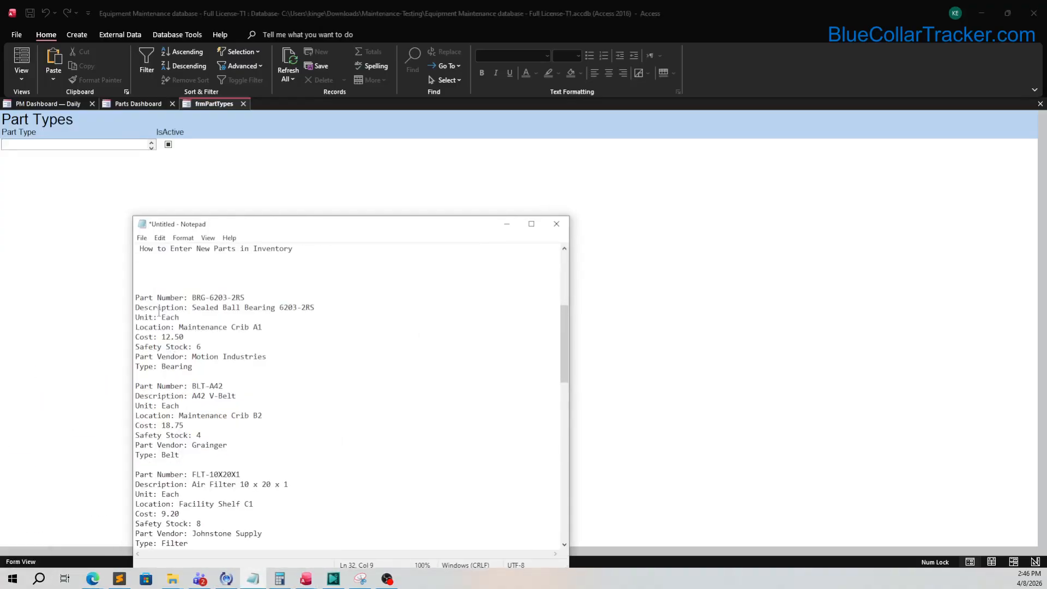
left_click_drag(168, 372, 165, 371)
right_click(164, 371)
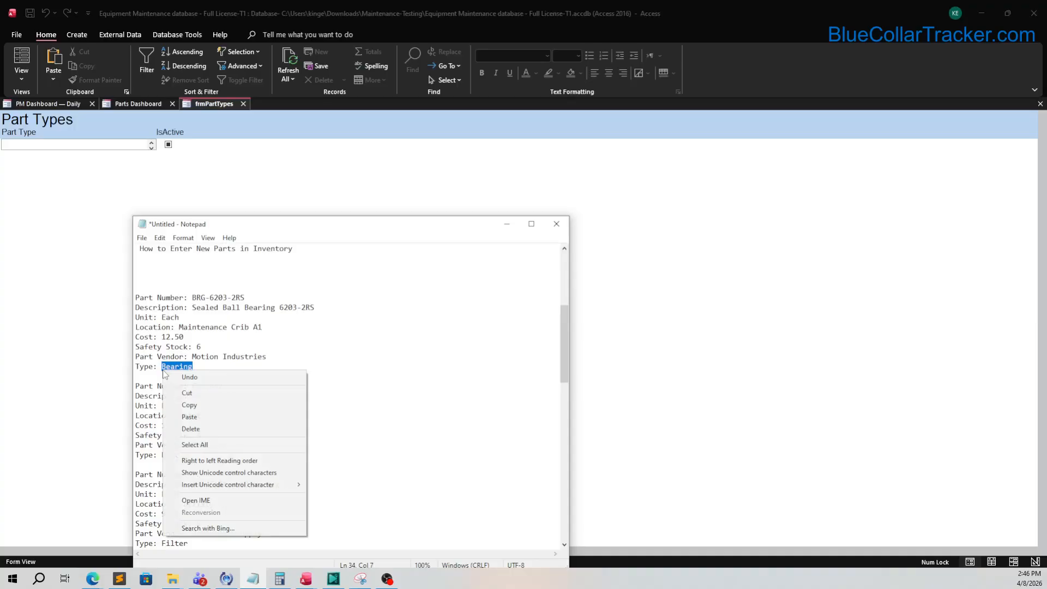
left_click(202, 405)
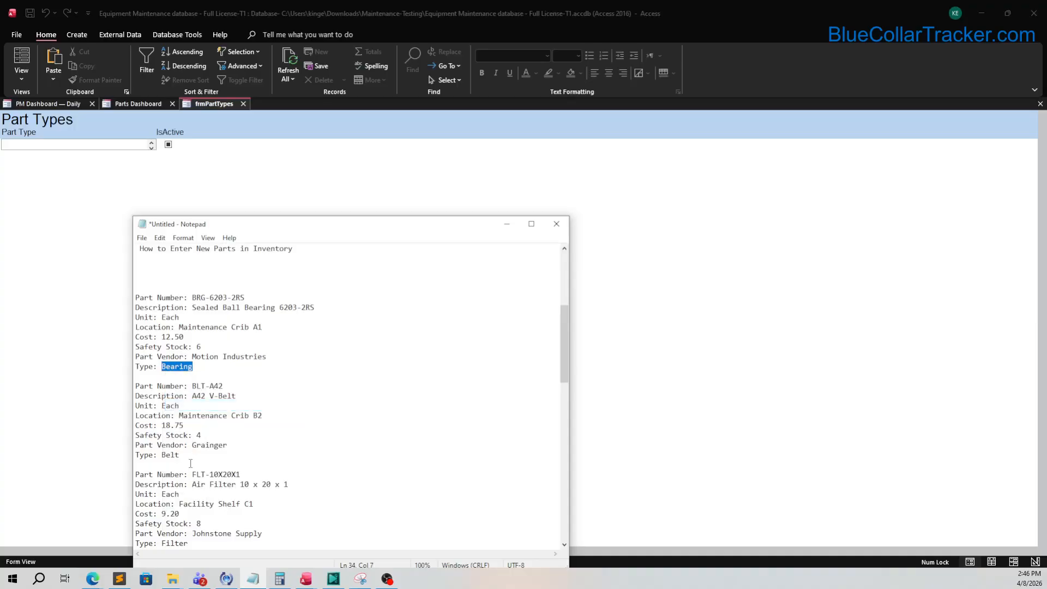
left_click(99, 146)
right_click(100, 146)
left_click(127, 183)
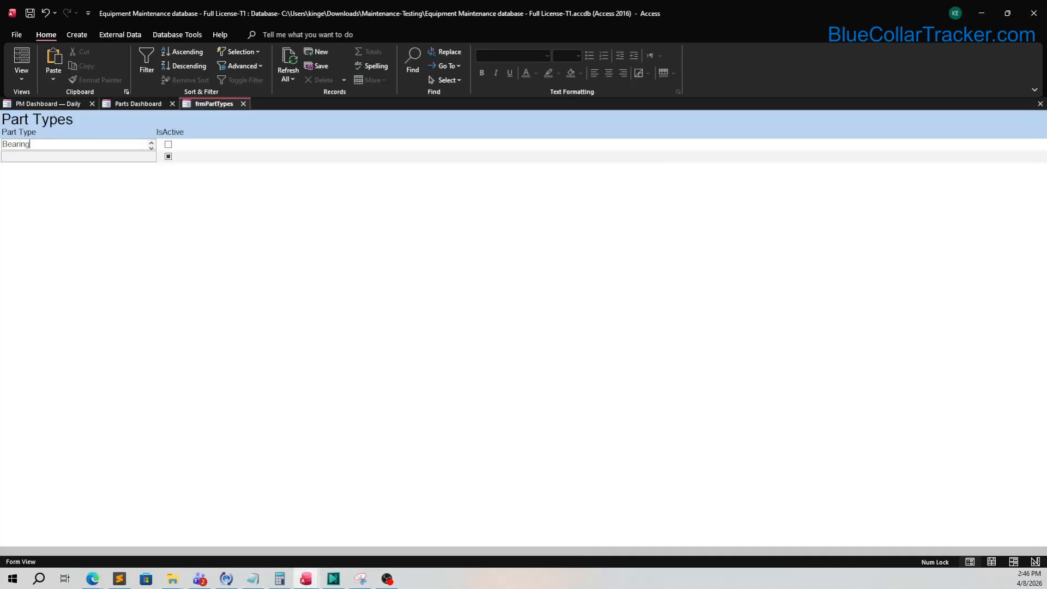
Step: Copy the type Belt from part BLT-A42 in the notes and enter it as the second part type
left_click(252, 578)
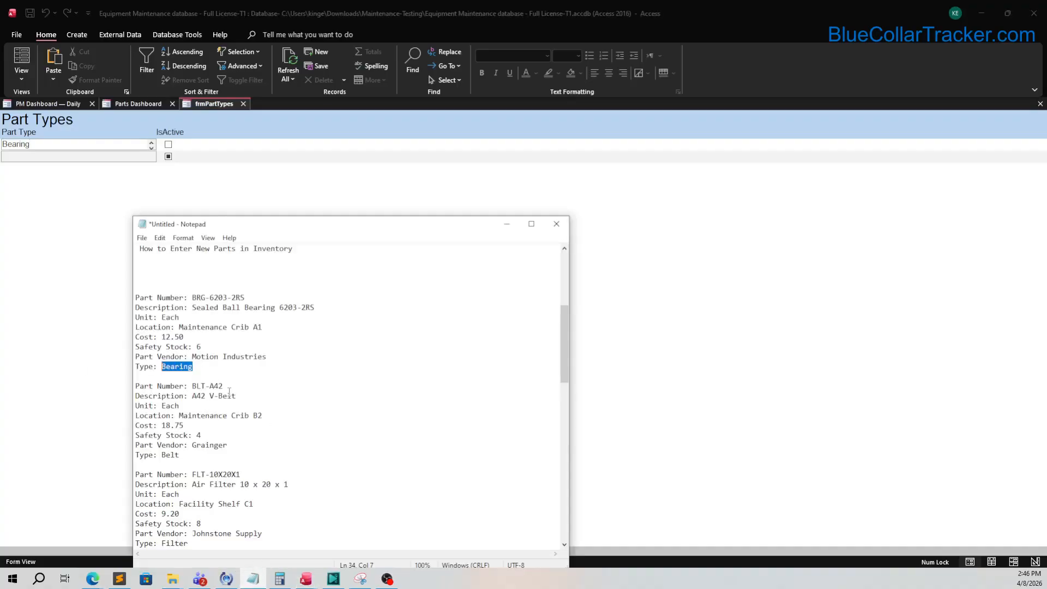
double_click(171, 455)
right_click(165, 455)
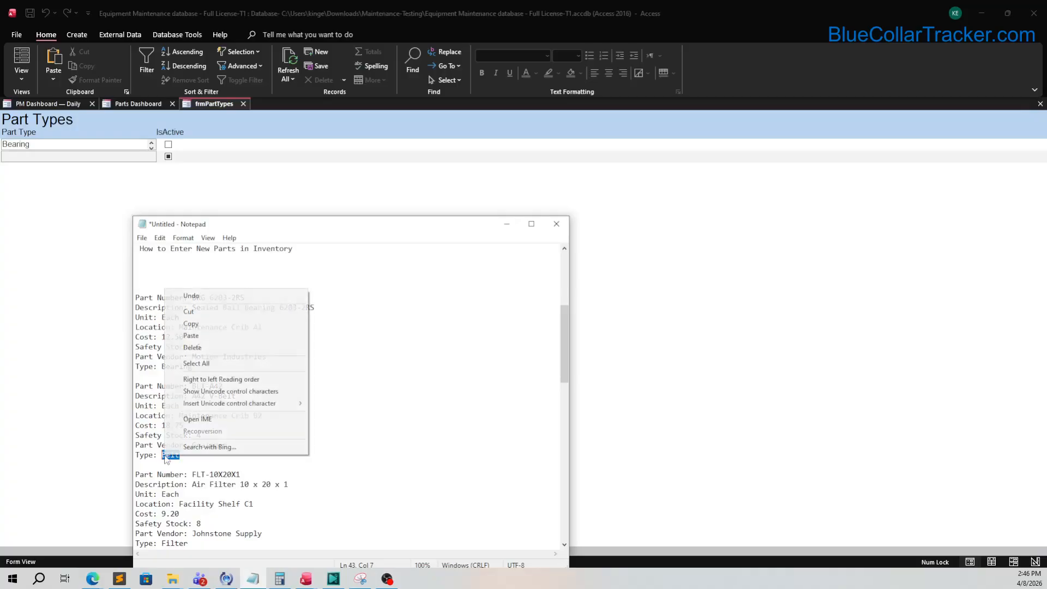
left_click(190, 323)
left_click(103, 157)
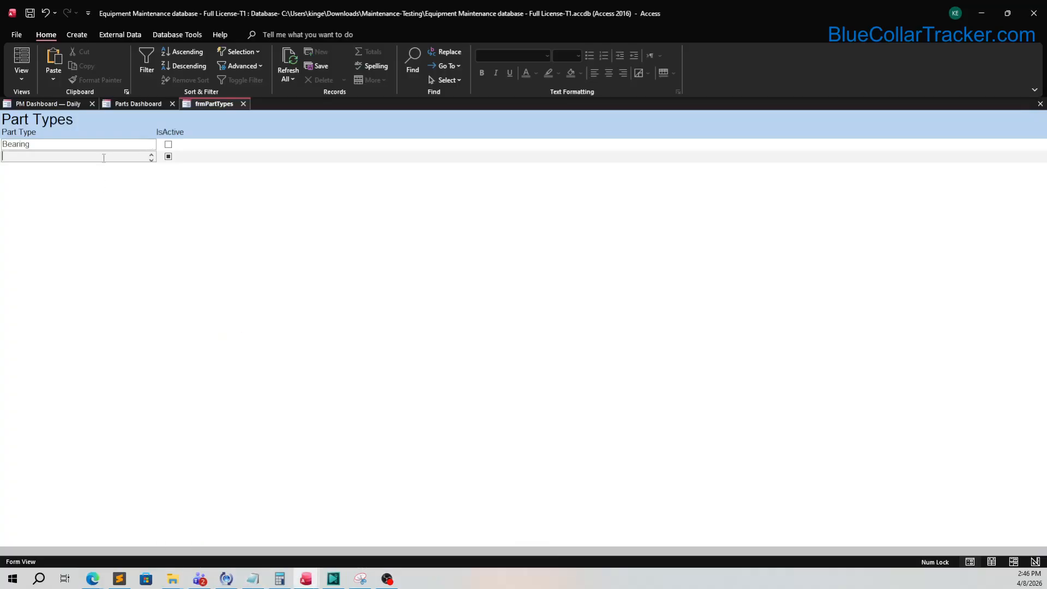
right_click(103, 157)
left_click(133, 197)
Step: Mark the Bearing and Belt part types as active and close the Part Types form
left_click(168, 144)
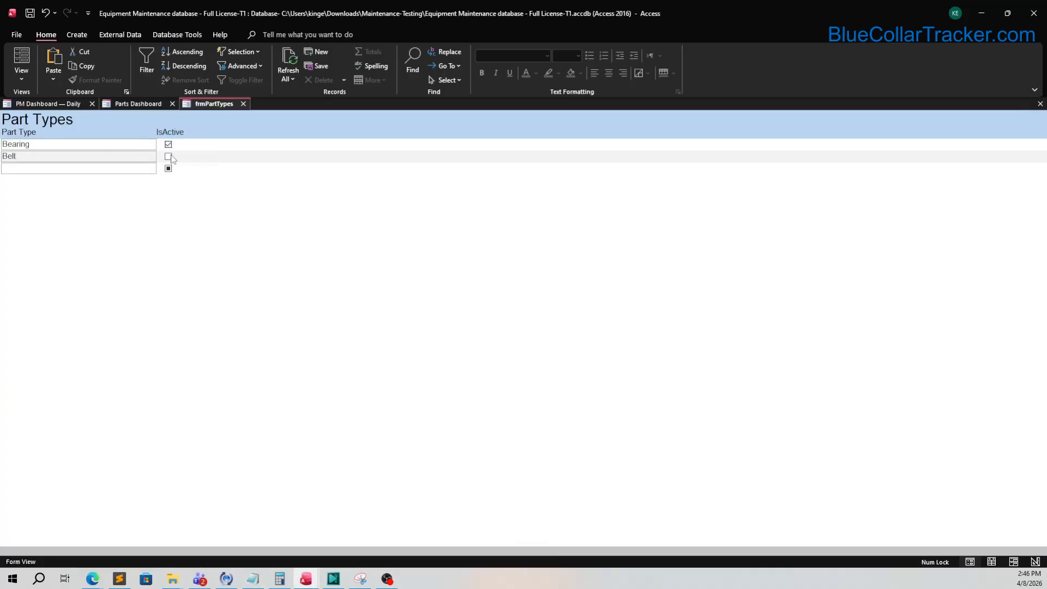
left_click(168, 156)
left_click(243, 104)
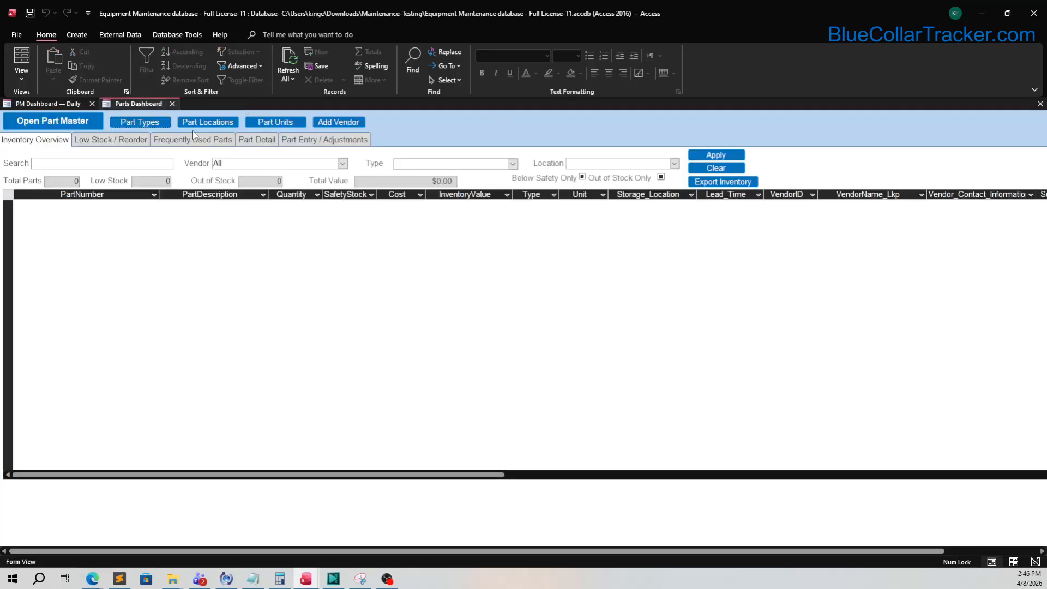
Step: Open the part locations, compare the listed names with the notes, and close the form
left_click(207, 123)
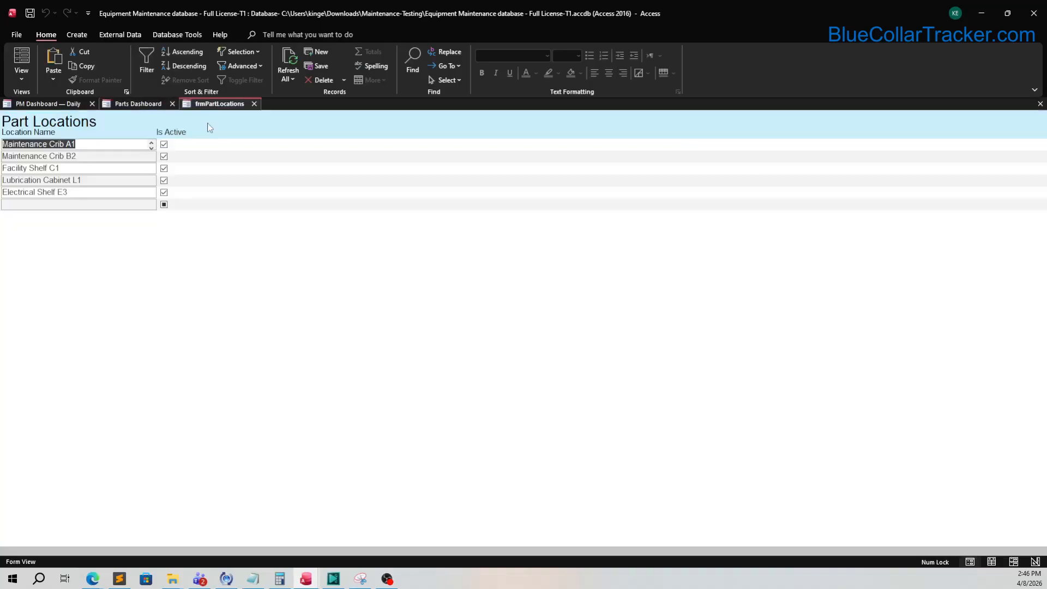
left_click(257, 580)
left_click_drag(297, 224, 359, 144)
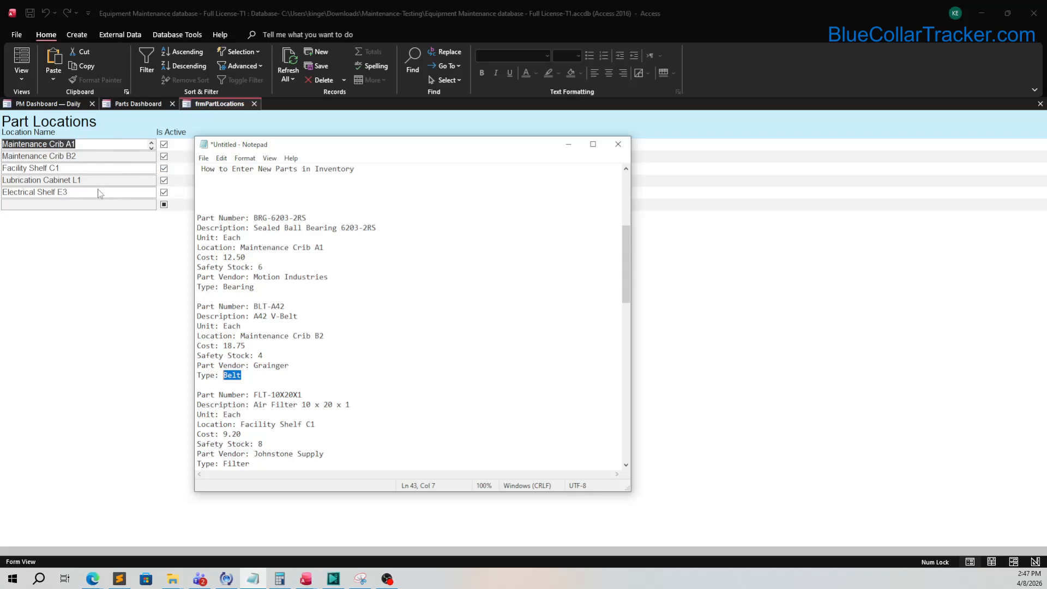
left_click(254, 104)
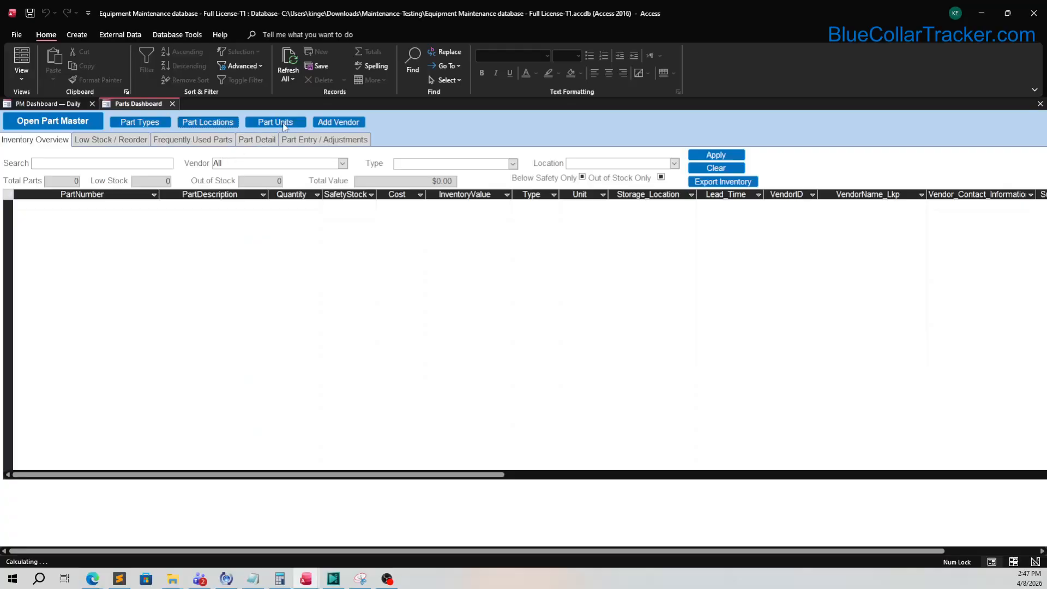
Step: Review the part units list and the vendors list, closing each form after checking it
left_click(278, 122)
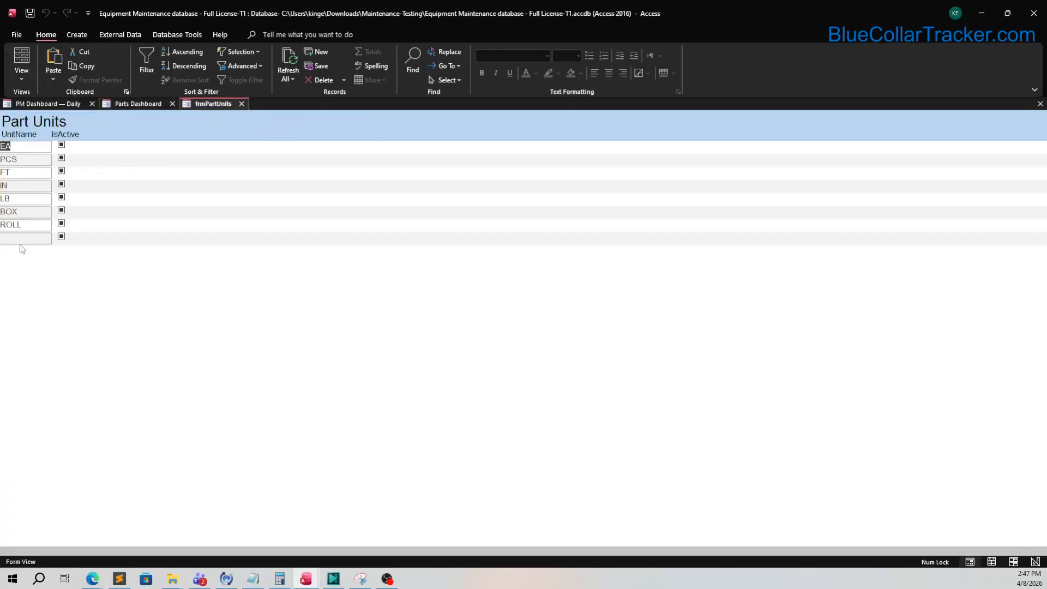
left_click(241, 104)
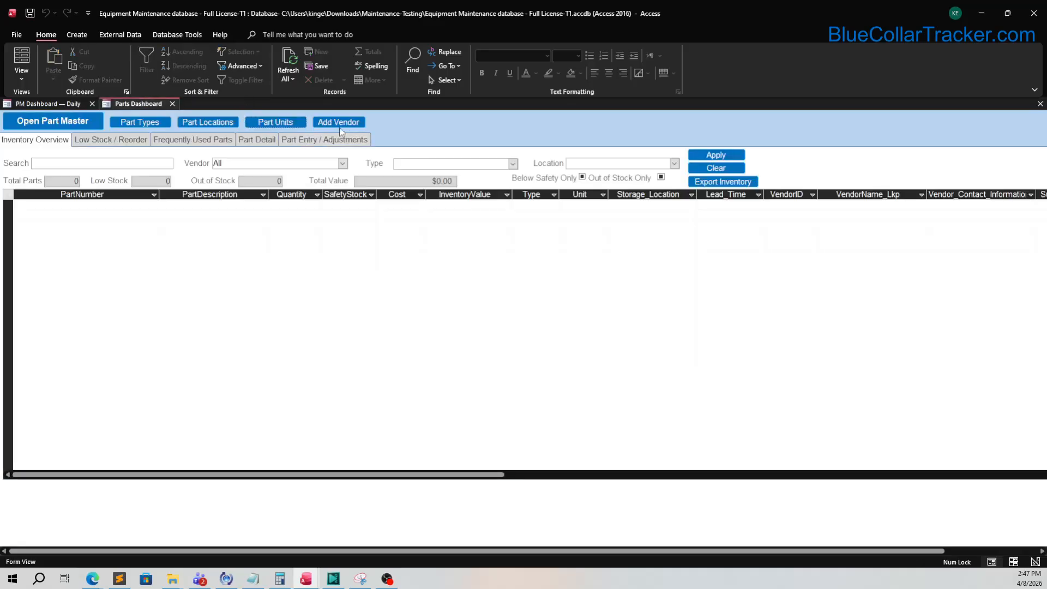
left_click(353, 123)
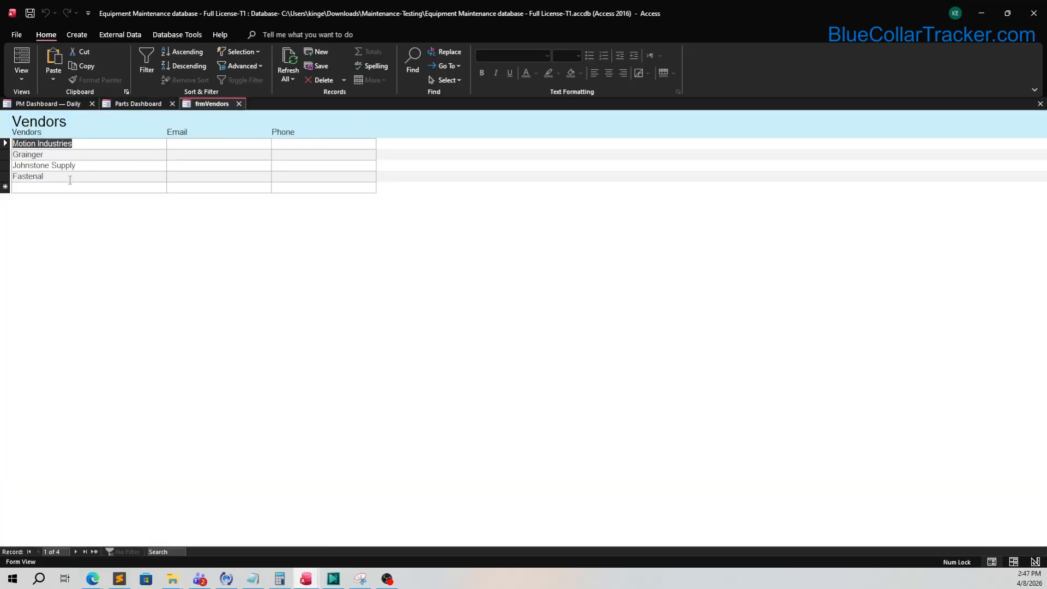
left_click(239, 104)
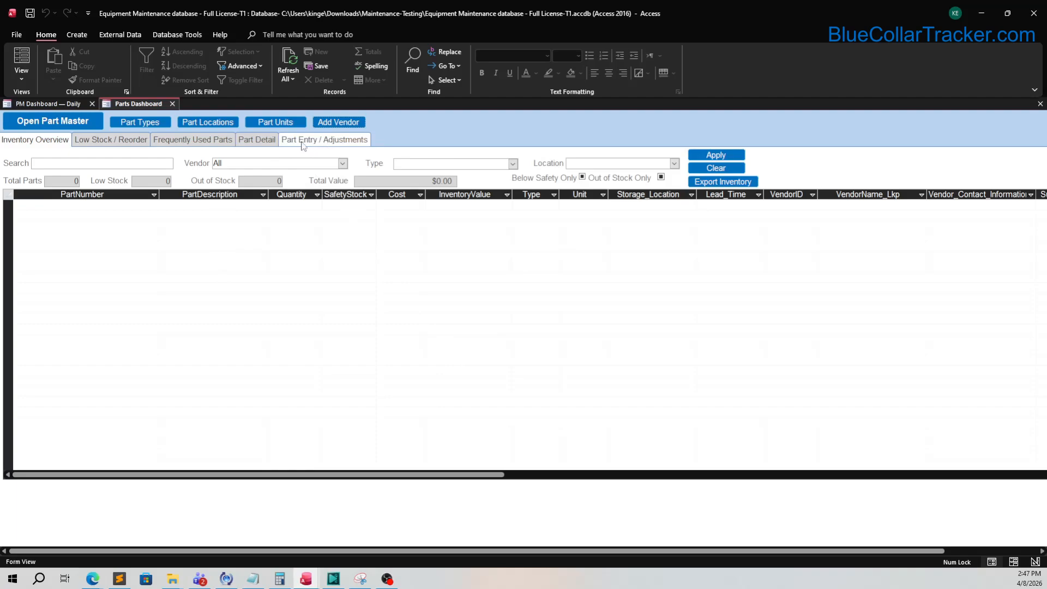
Step: Show the Part Entry / Adjustments page and check the available parts for an inventory adjustment
left_click(341, 142)
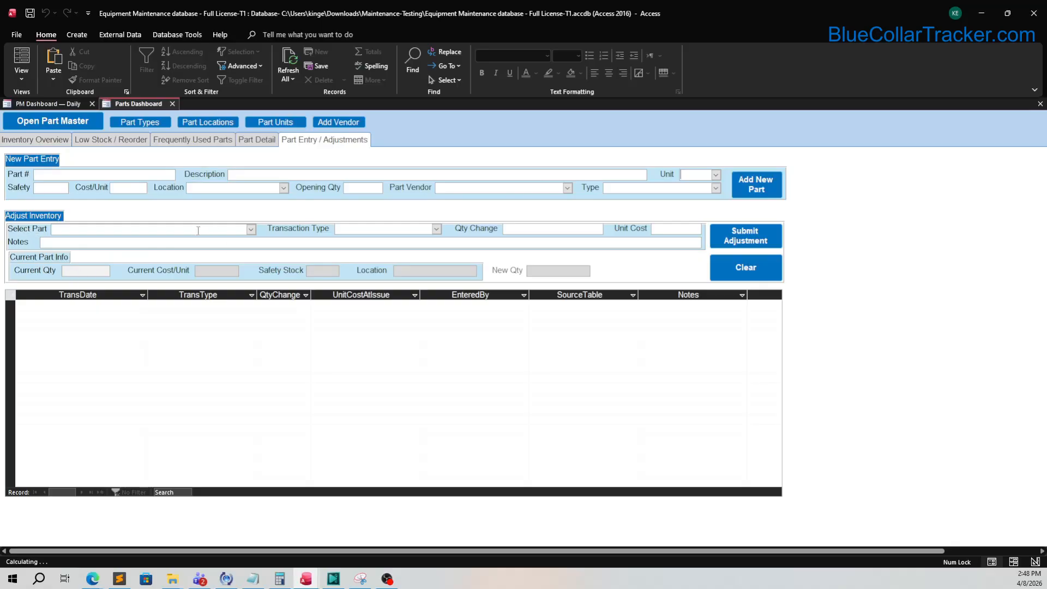
left_click(251, 230)
left_click(251, 230)
left_click(251, 230)
left_click(251, 230)
left_click(251, 229)
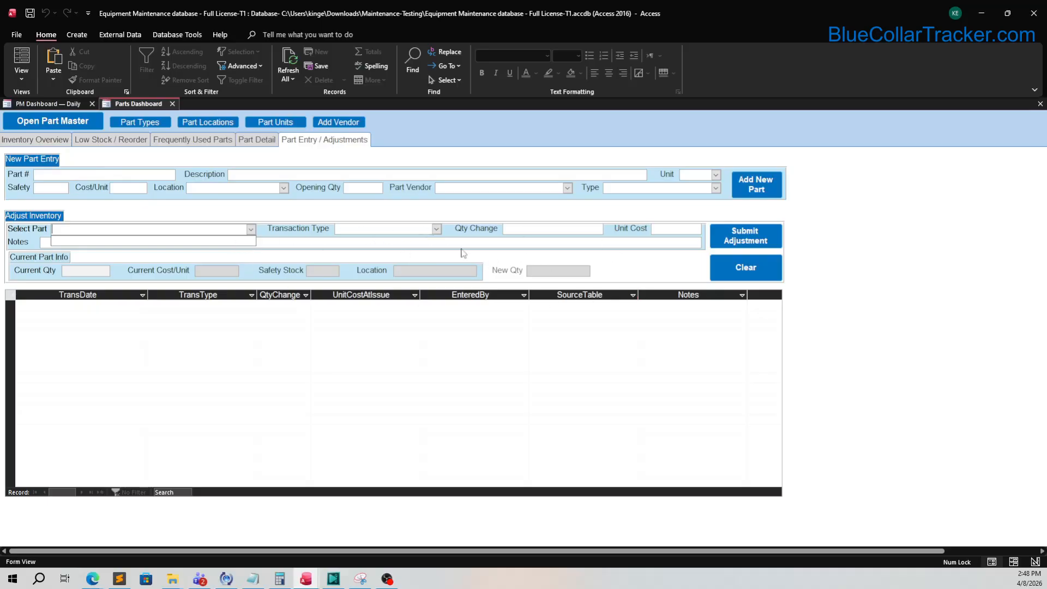
left_click(438, 255)
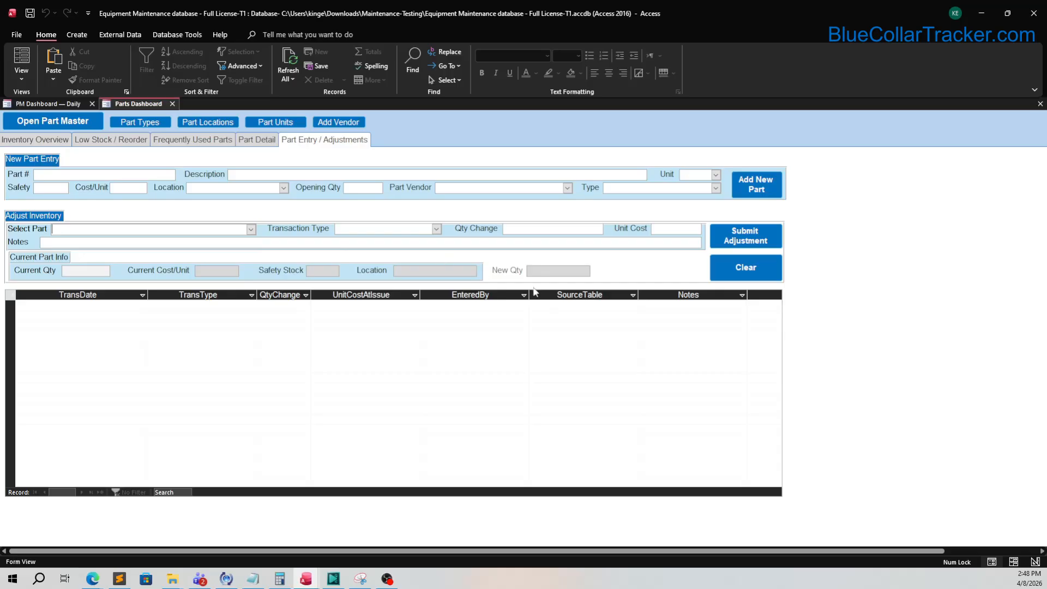
Step: Copy part number BRG-6203-2RS from the Notepad notes into the new part entry's part number
left_click(252, 578)
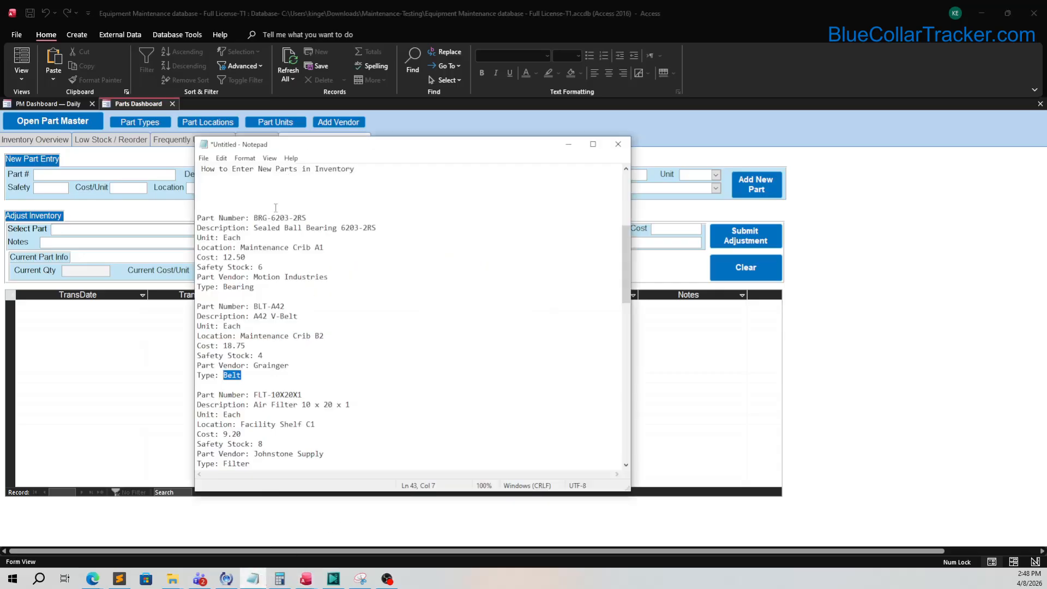
left_click_drag(315, 218, 254, 218)
right_click(255, 219)
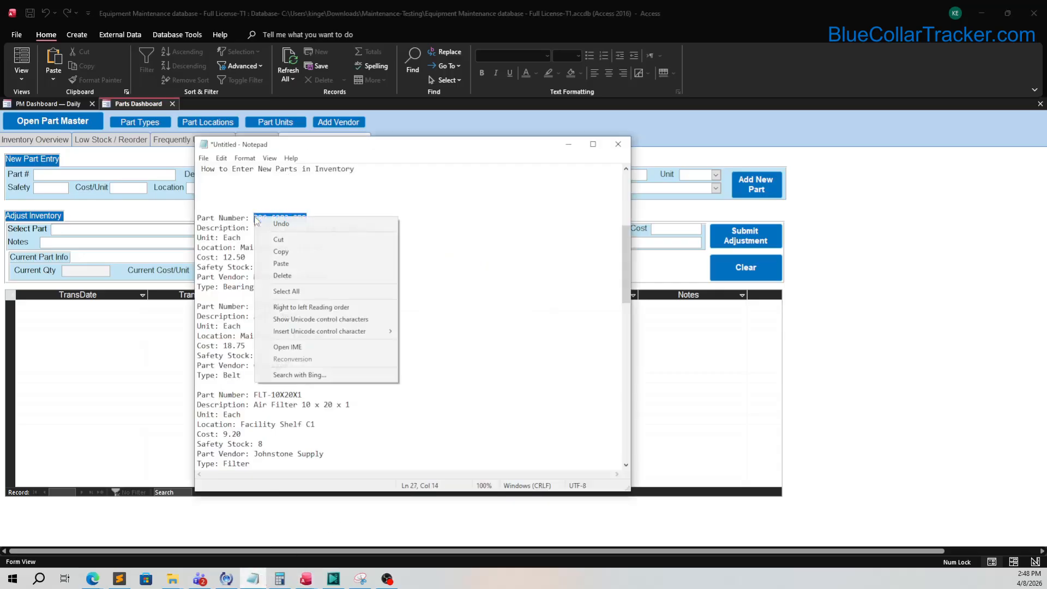
left_click(280, 251)
left_click(110, 176)
right_click(111, 177)
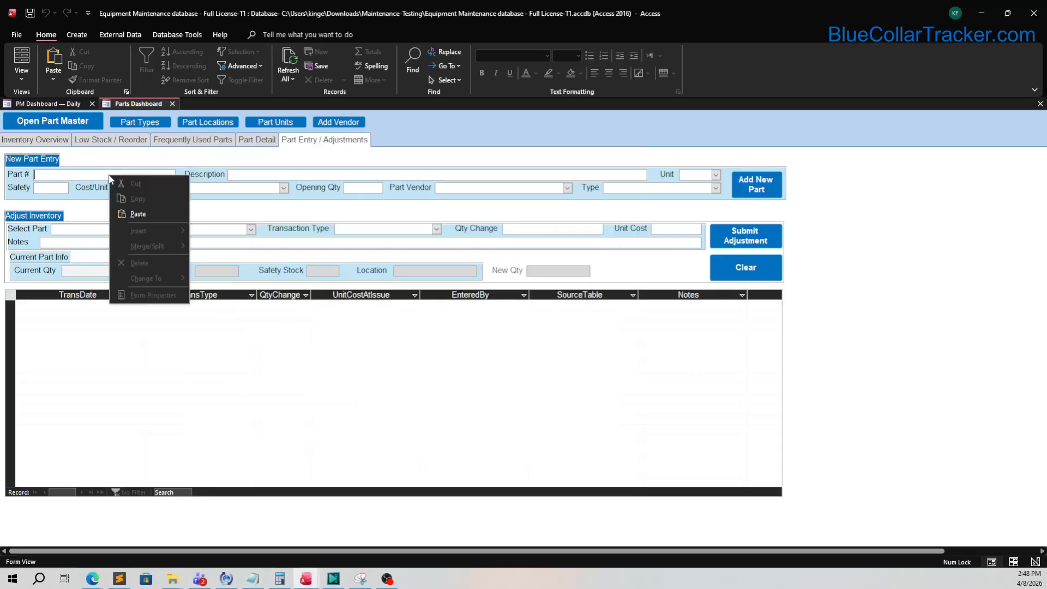
left_click(138, 214)
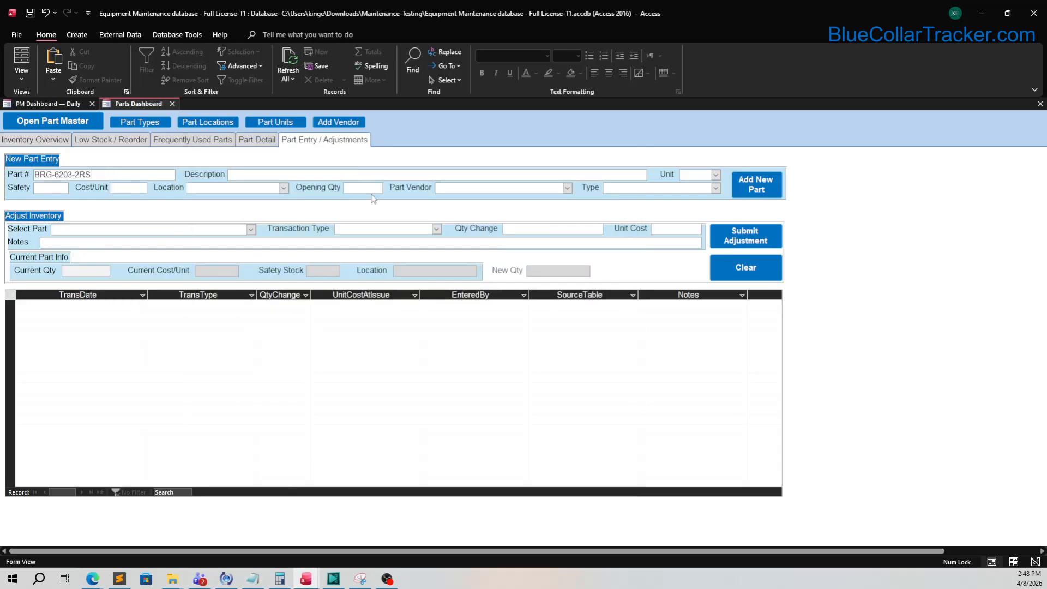
Step: Copy the description "Sealed Ball Bearing 6203-2RS" from the notes into the new part entry
left_click(252, 578)
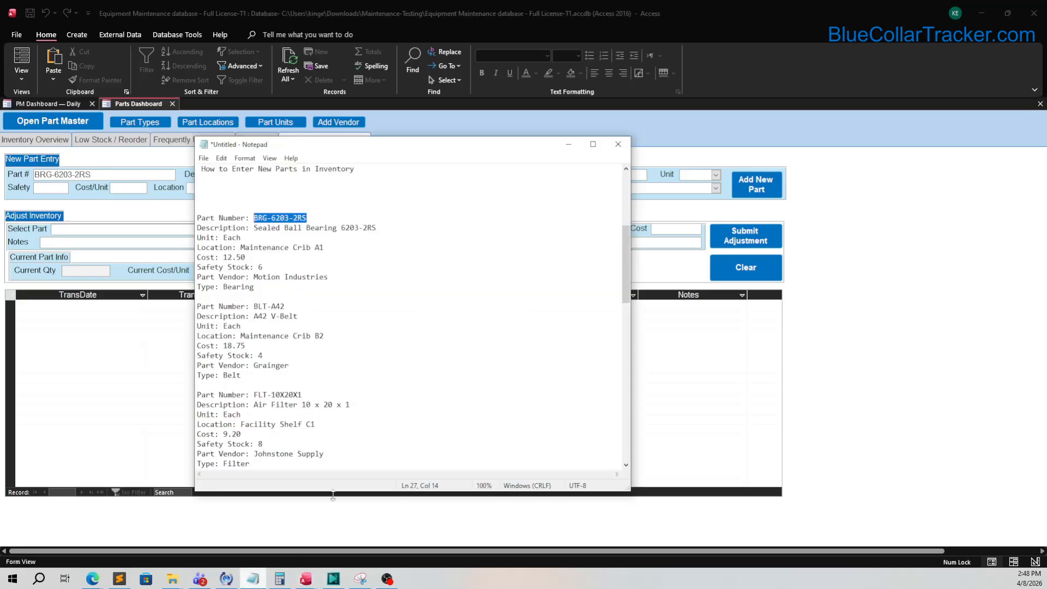
left_click_drag(376, 228, 254, 228)
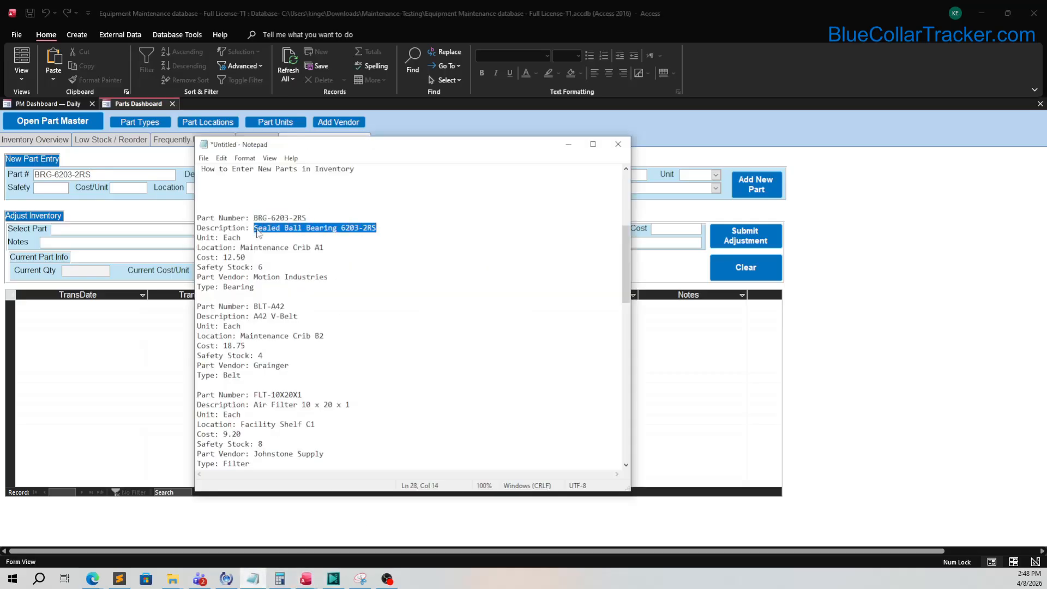
right_click(256, 228)
left_click(298, 264)
key("alt+Tab")
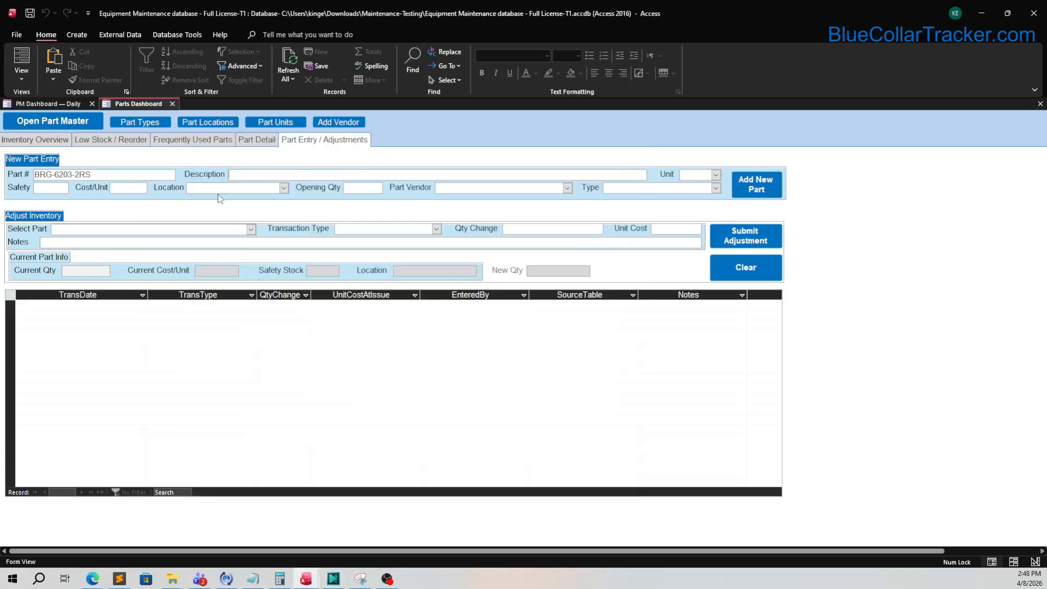
right_click(247, 176)
left_click(282, 211)
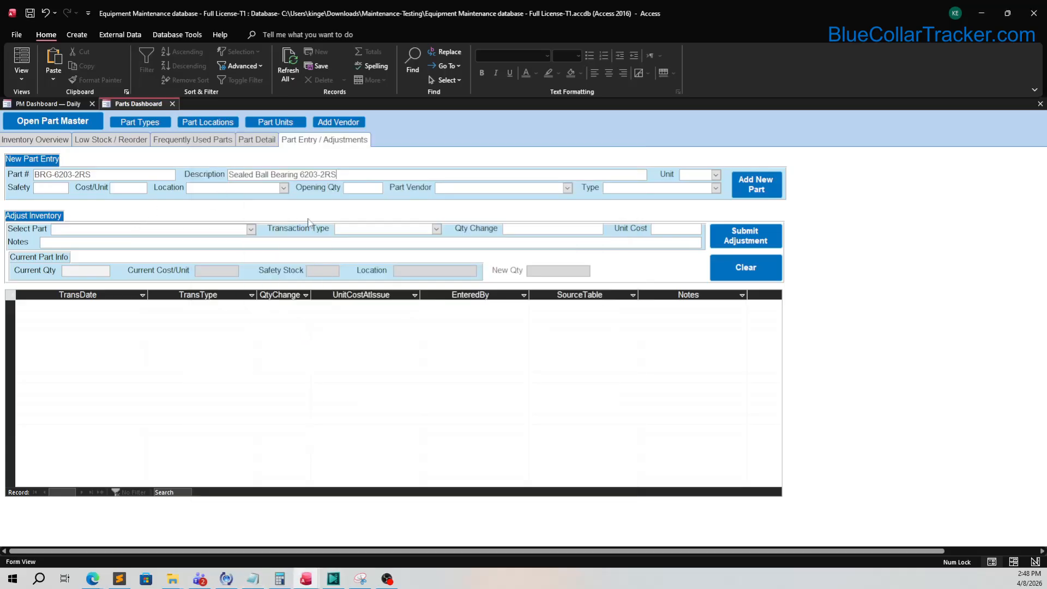
Step: Set the new part's unit to EA and its safety stock to 6, as given in the notes
left_click(716, 174)
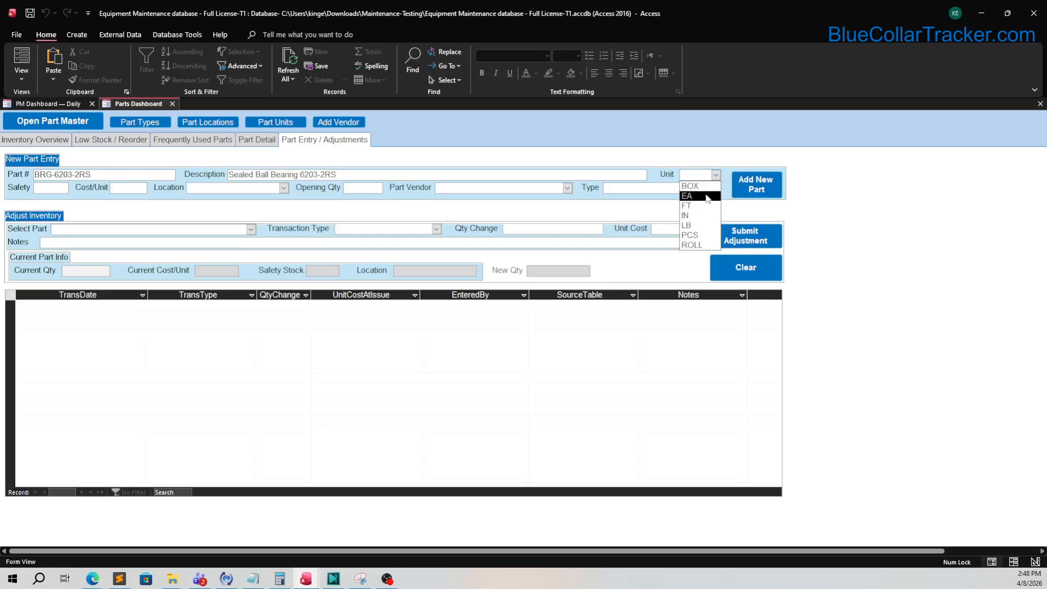
left_click(708, 197)
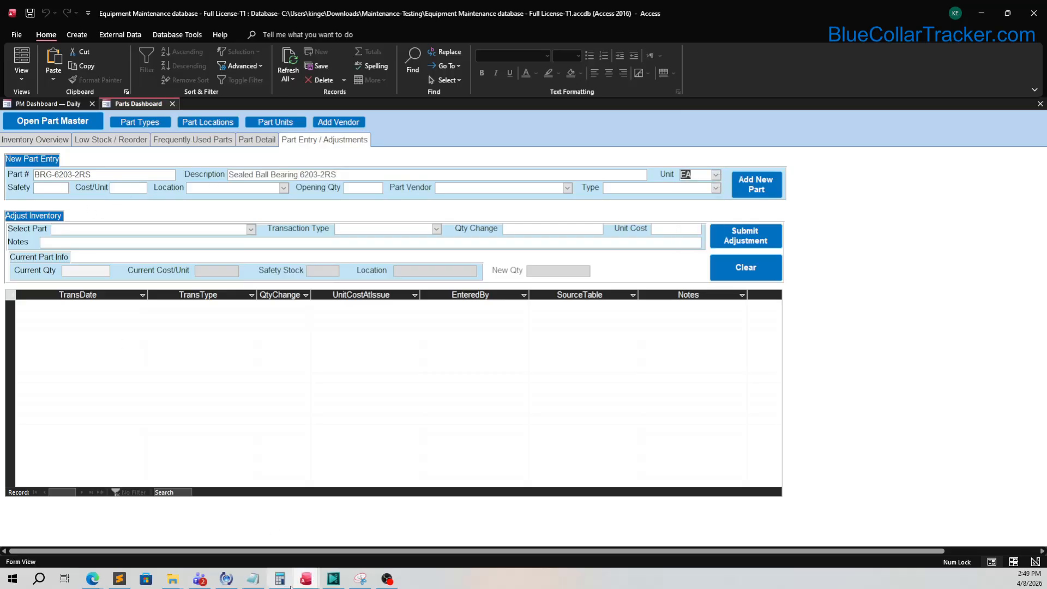
mouse_move(266, 581)
left_click(238, 491)
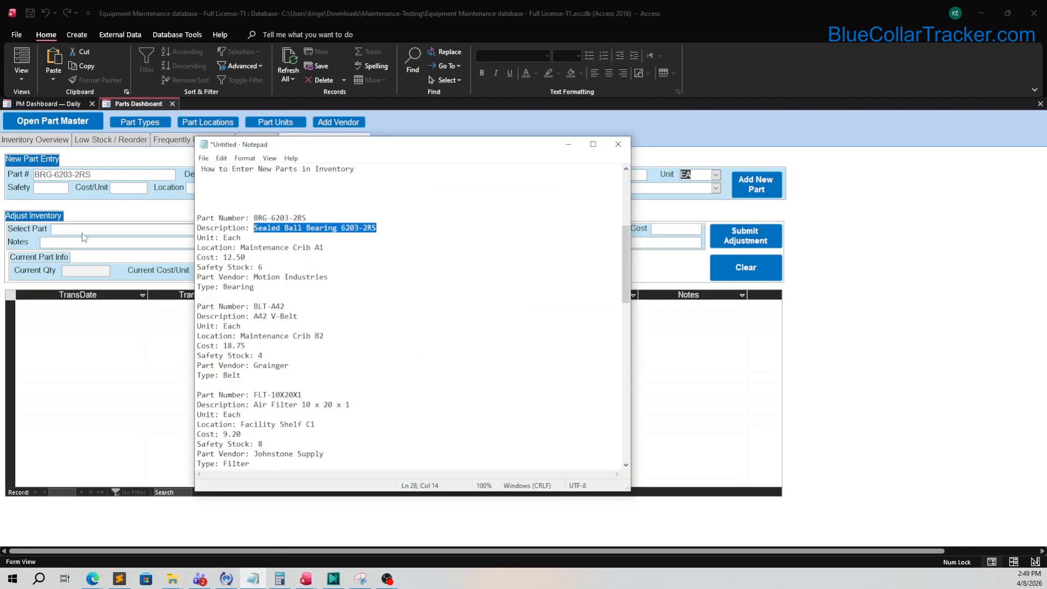
left_click(60, 187)
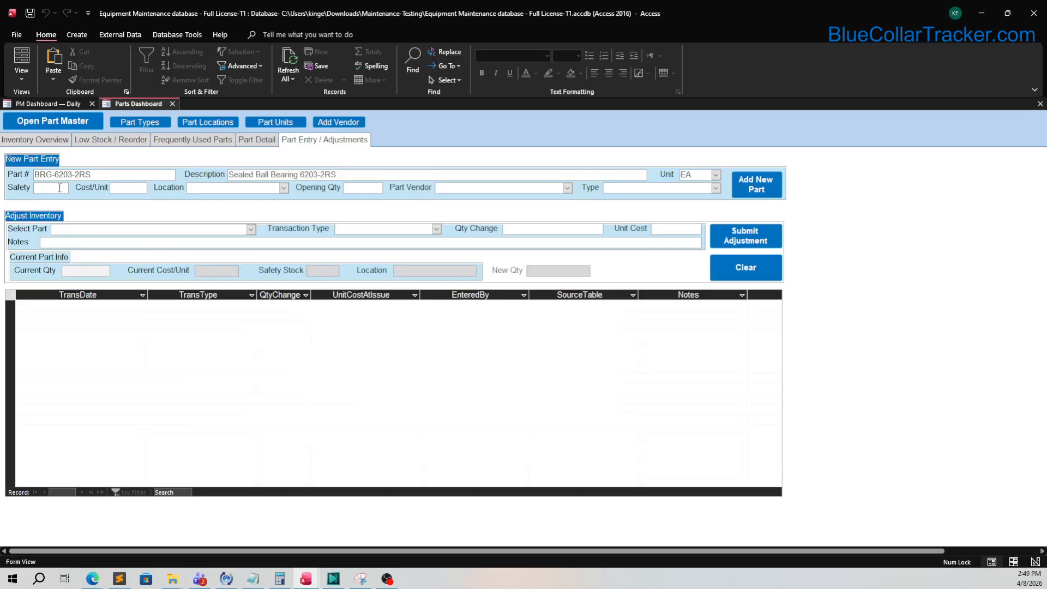
type("6")
Step: Copy the bearing's cost of 12.50 from the notes into the new part's cost per unit
left_click(261, 580)
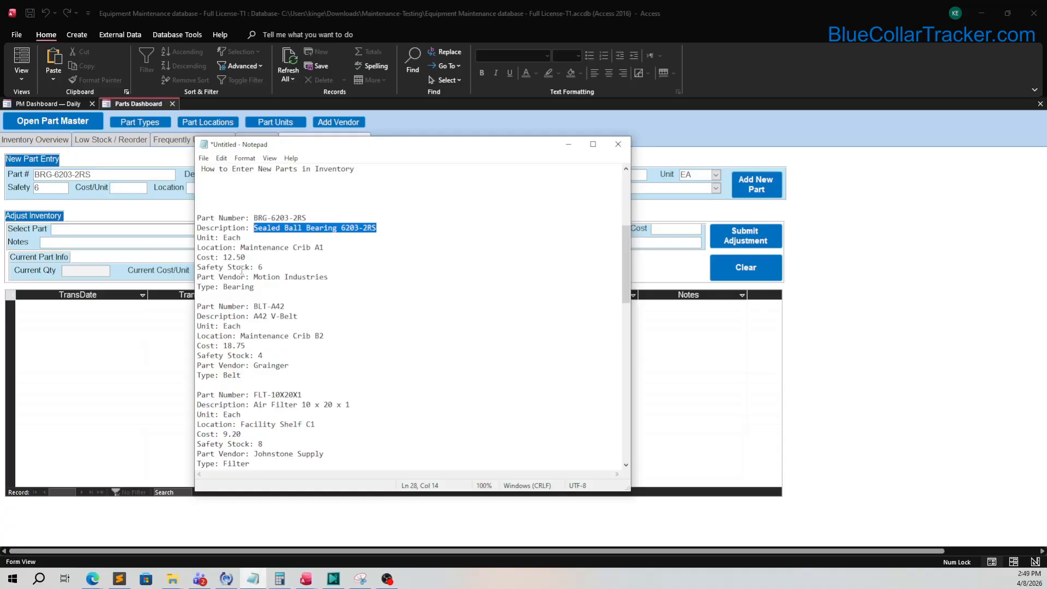
left_click(227, 258)
left_click_drag(224, 258, 248, 257)
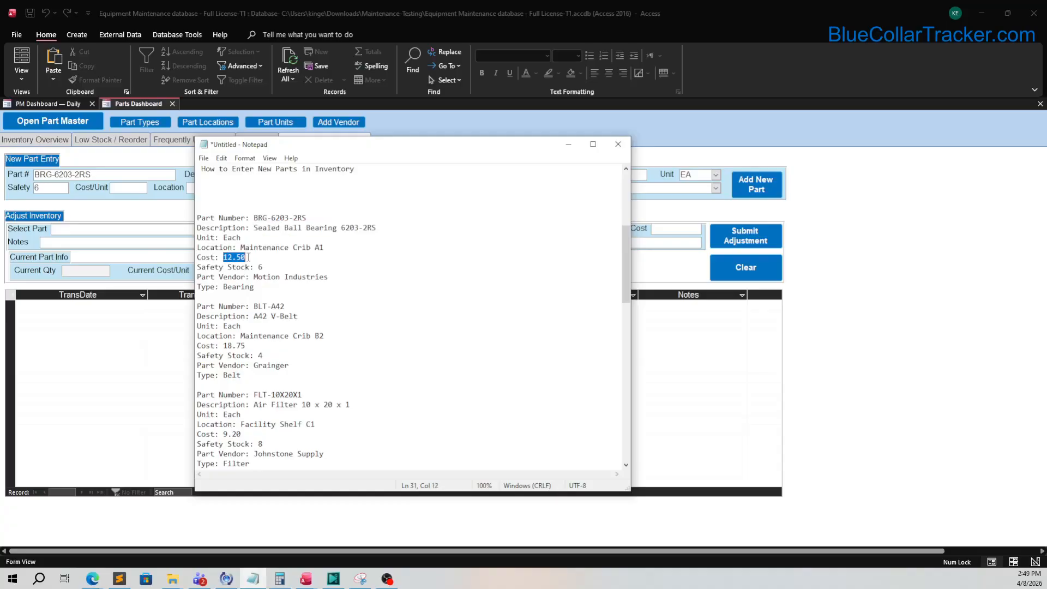
right_click(244, 258)
left_click(257, 293)
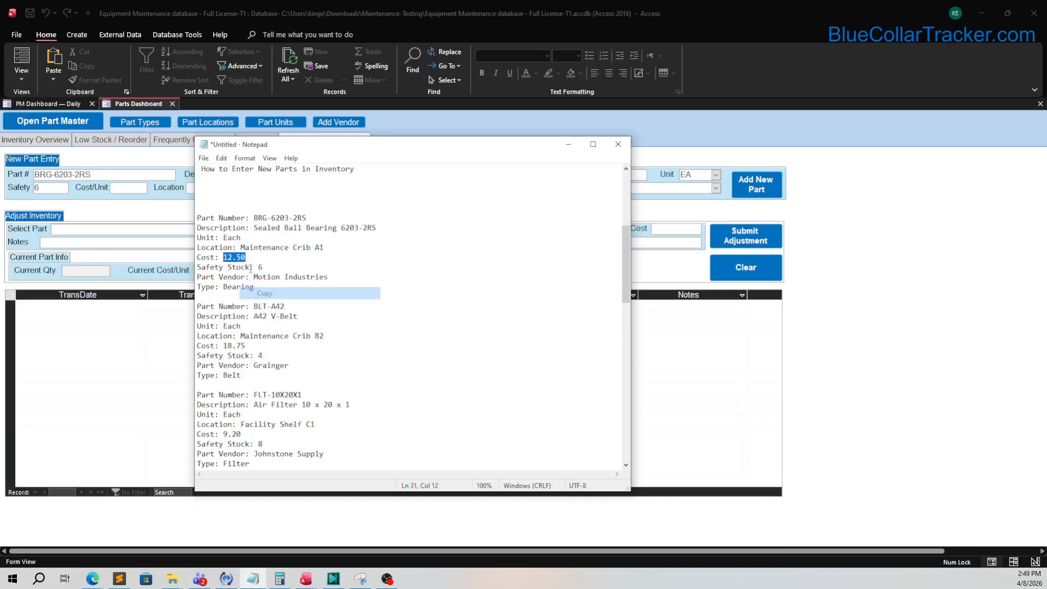
left_click(141, 191)
right_click(140, 190)
left_click(171, 234)
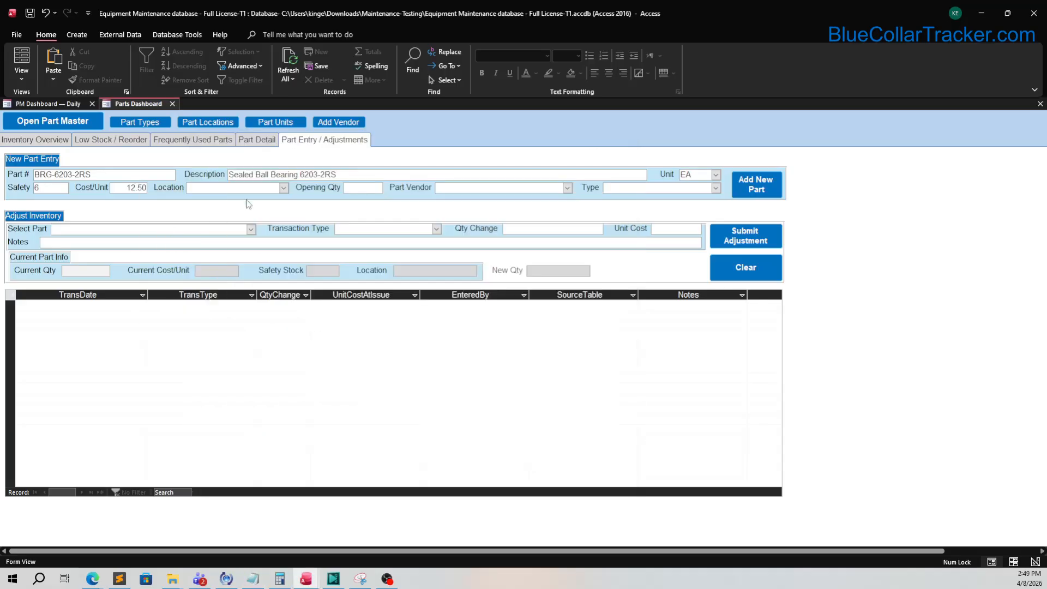
Step: Set the new part's location to Maintenance Crib A1 and its opening quantity to 100
left_click(252, 579)
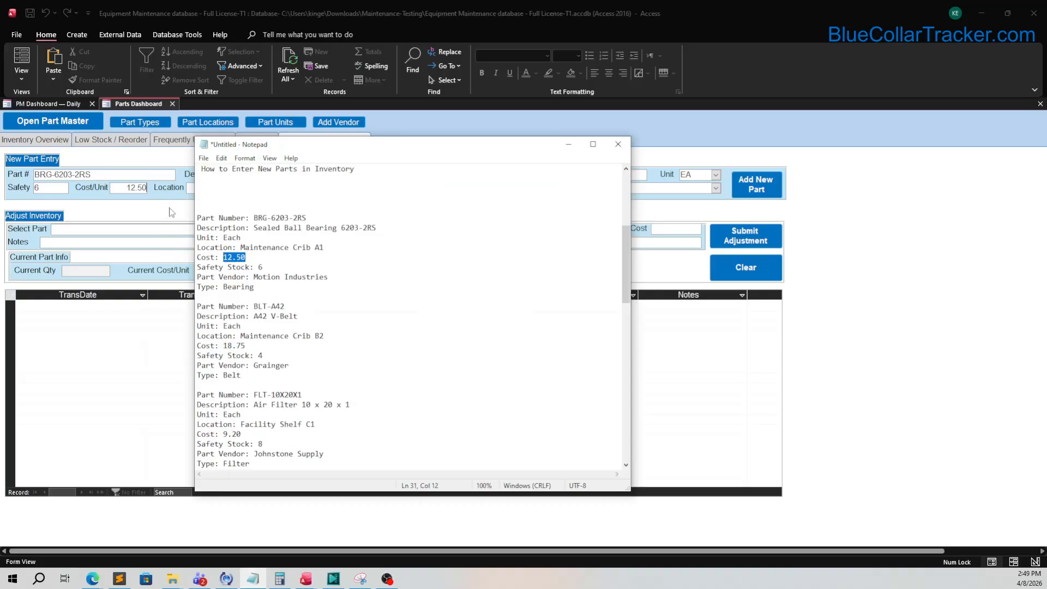
left_click(180, 205)
left_click(283, 188)
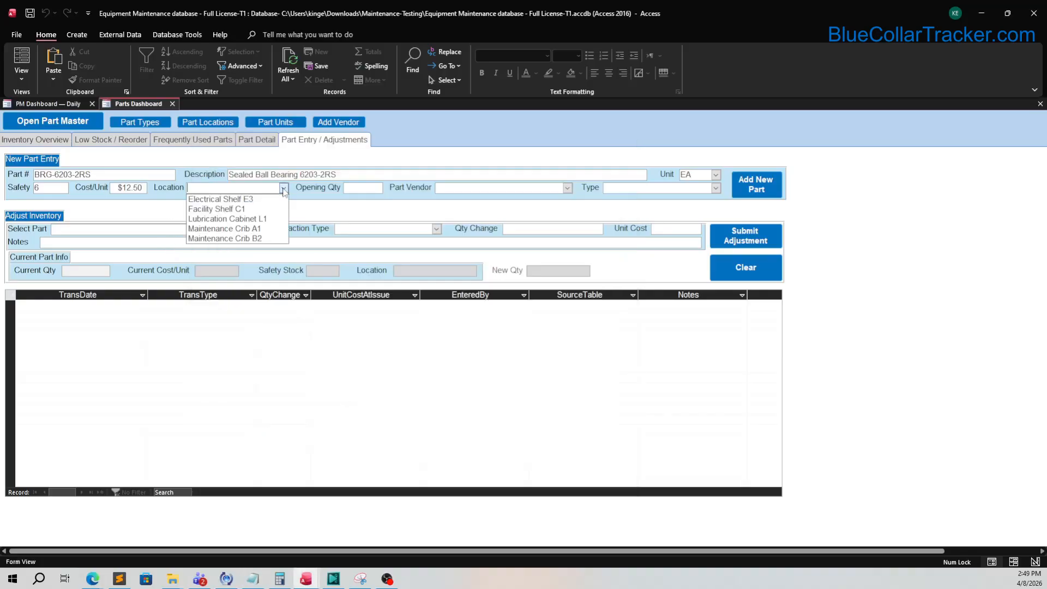
left_click(270, 229)
left_click(359, 190)
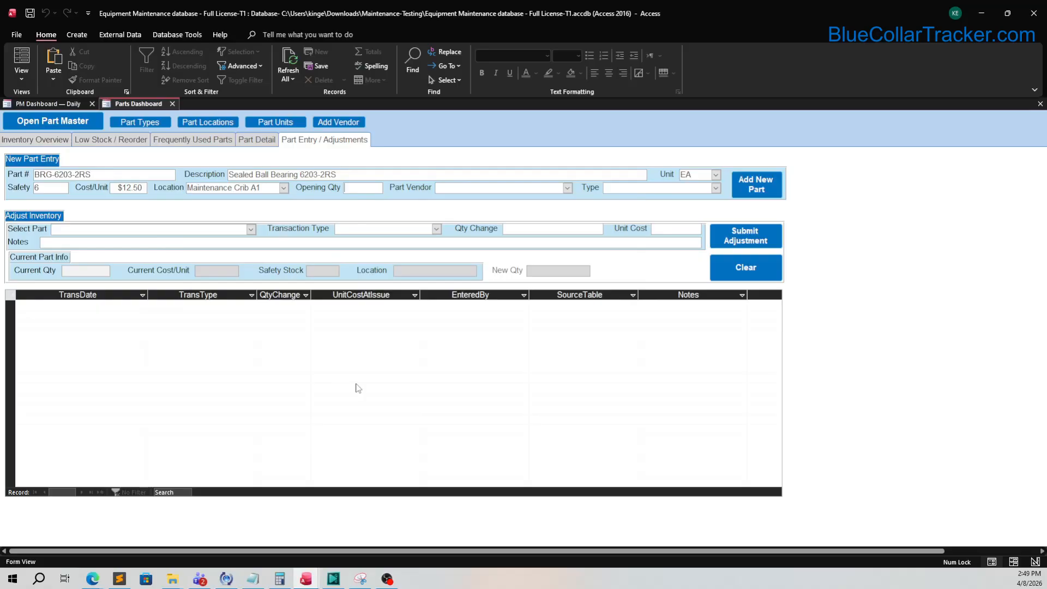
type("100")
Step: Set the new part's vendor to Motion Industries and its type to Bearing, following the notes
left_click(260, 580)
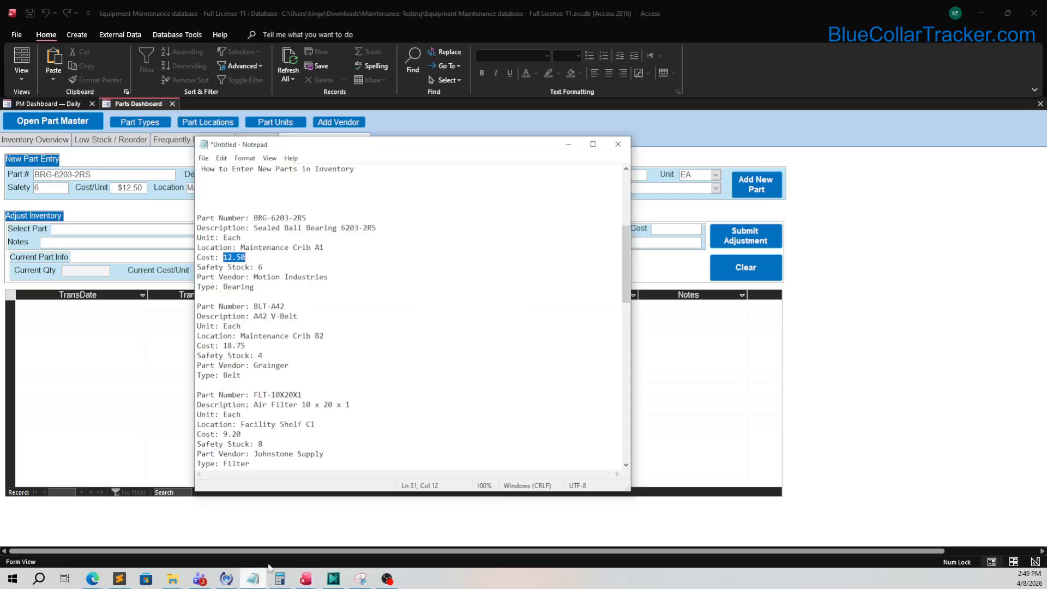
left_click(675, 351)
left_click(567, 188)
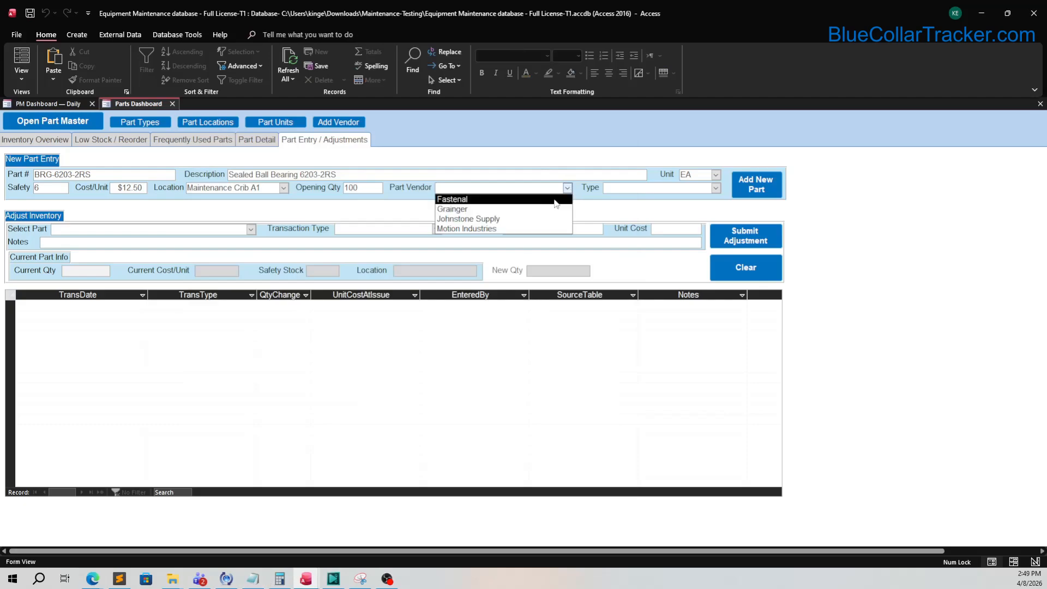
left_click(545, 229)
left_click(716, 187)
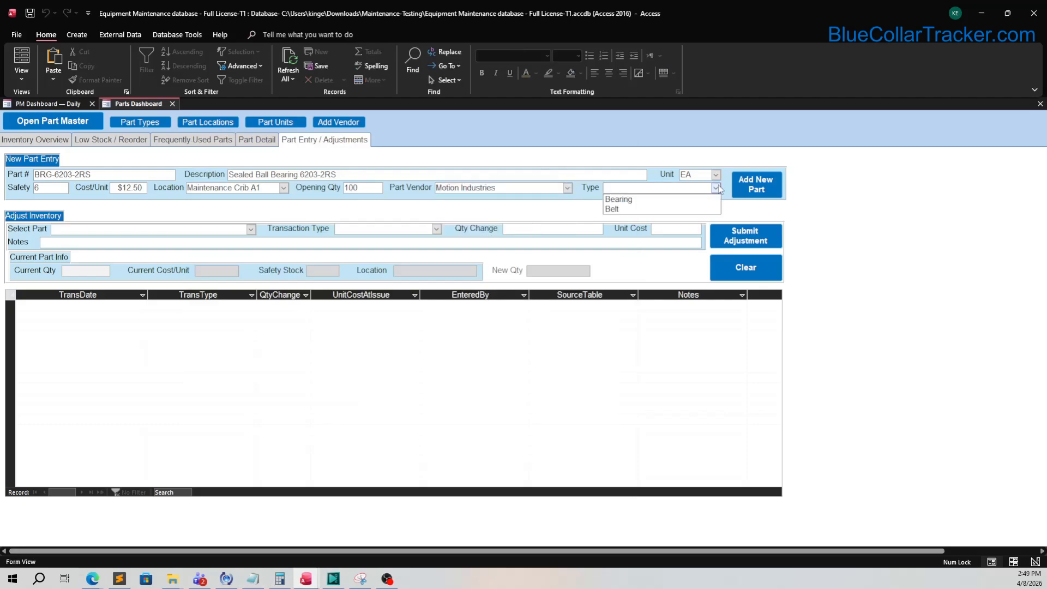
left_click(683, 201)
Step: Check the bearing entry against the notes, add it as a new part, and dismiss the confirmation
left_click(280, 578)
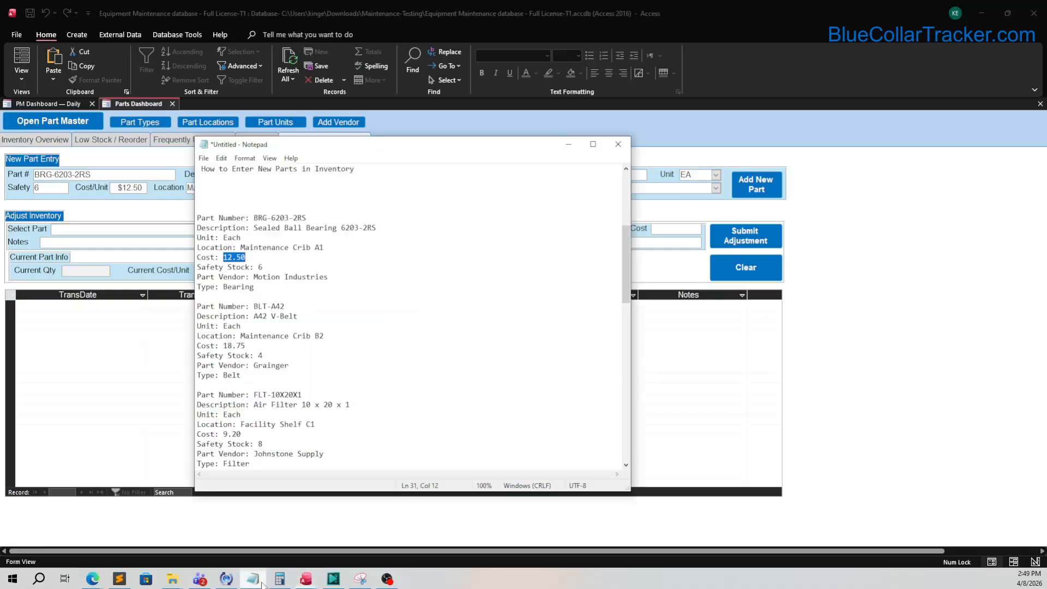
left_click(280, 578)
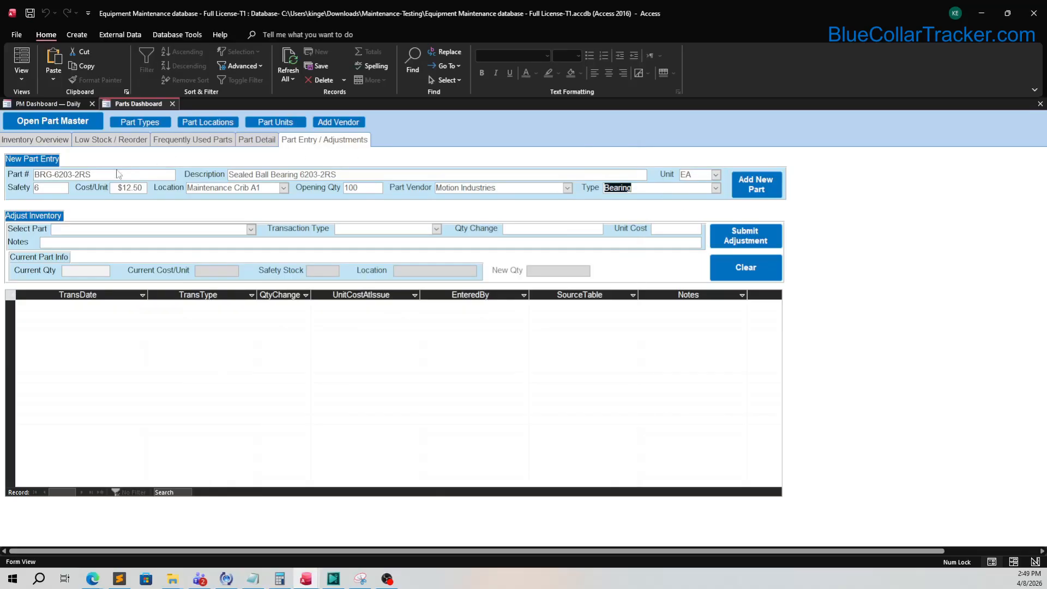
left_click(765, 188)
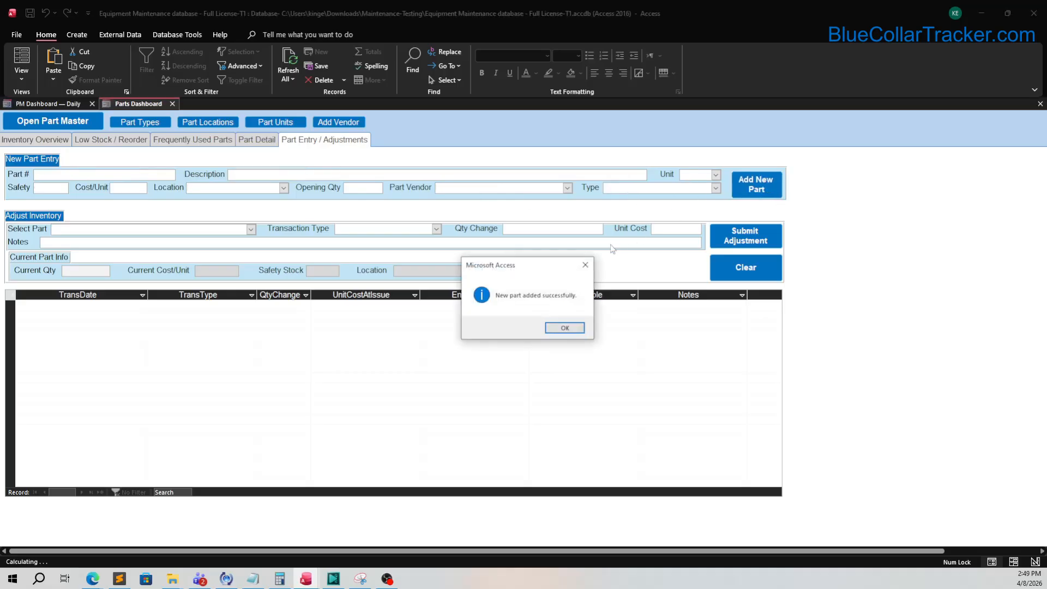
left_click_drag(518, 271, 472, 170)
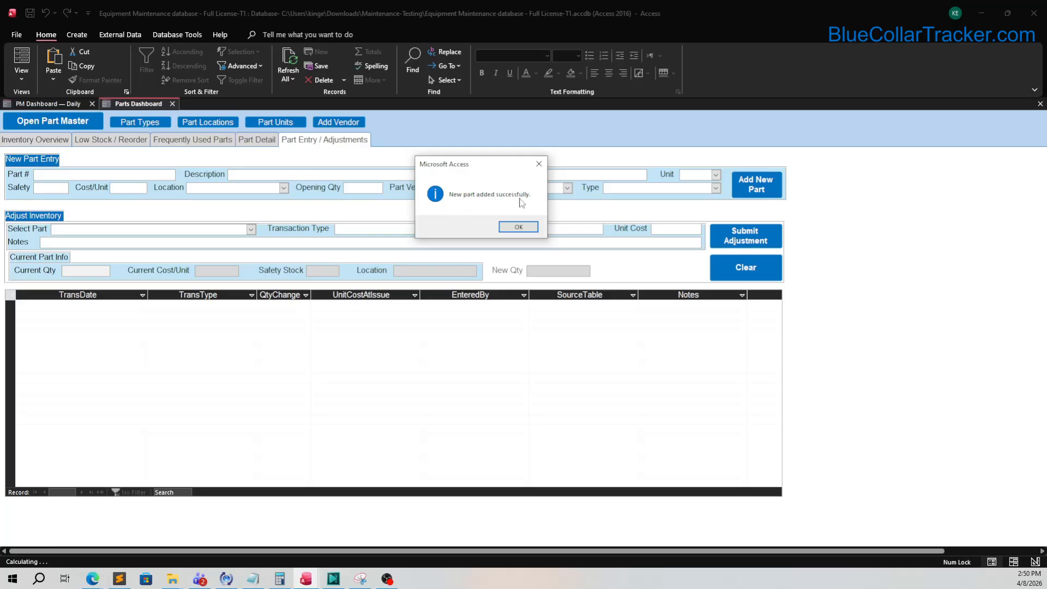
left_click(522, 229)
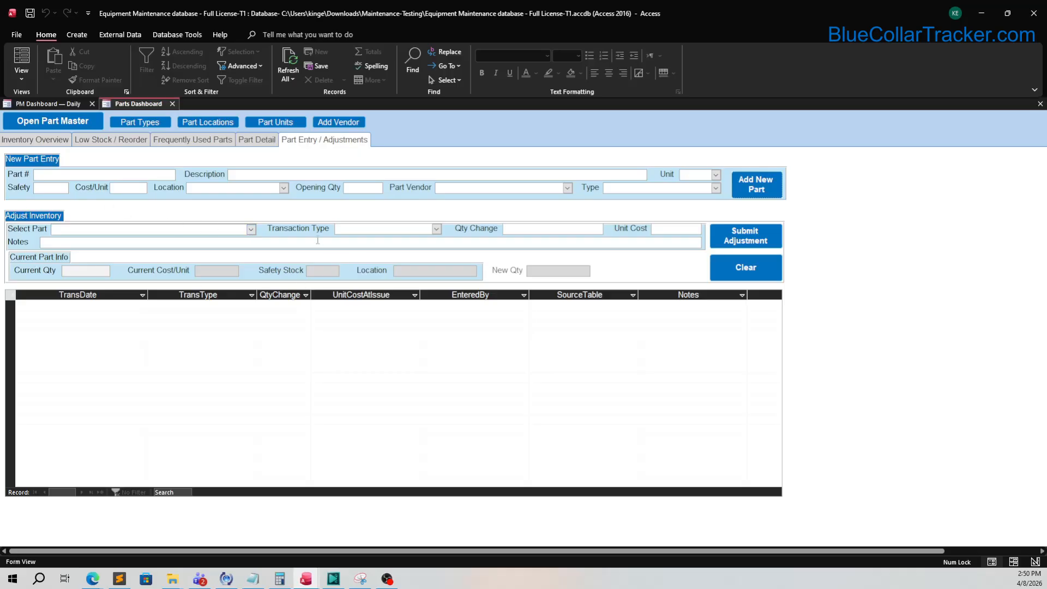
Step: Submit a Cycle Count Correction with a quantity change of 1 for part BRG-6203-2RS and dismiss the confirmation
left_click(252, 229)
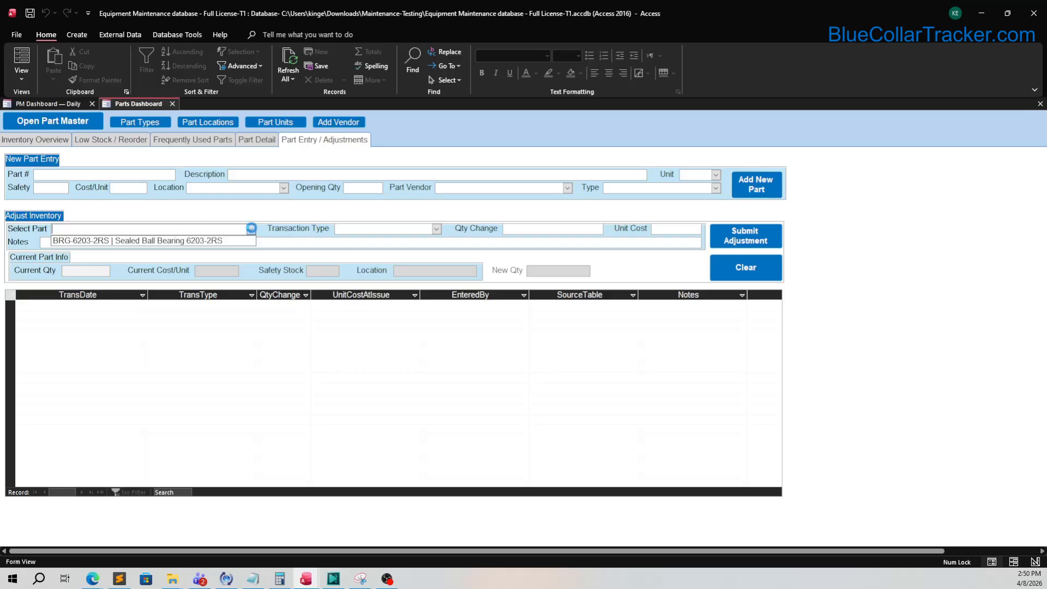
left_click(165, 242)
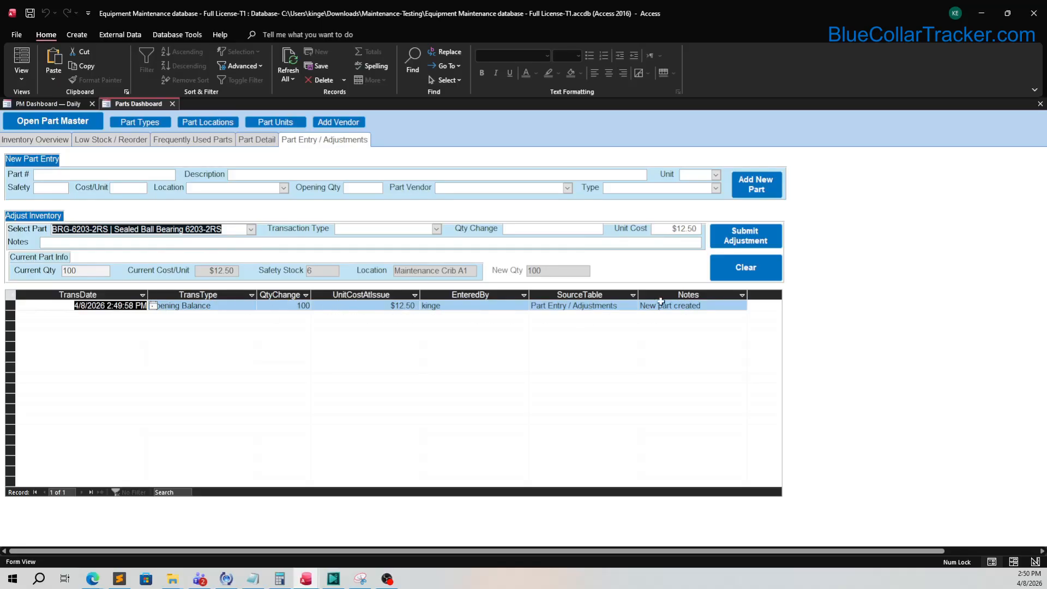
left_click(333, 338)
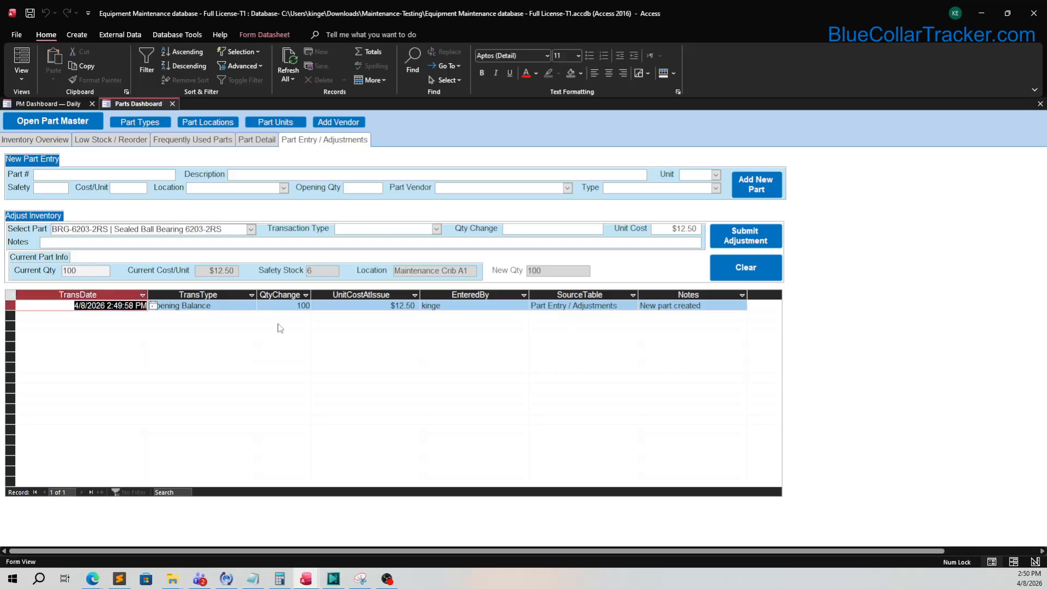
left_click(436, 229)
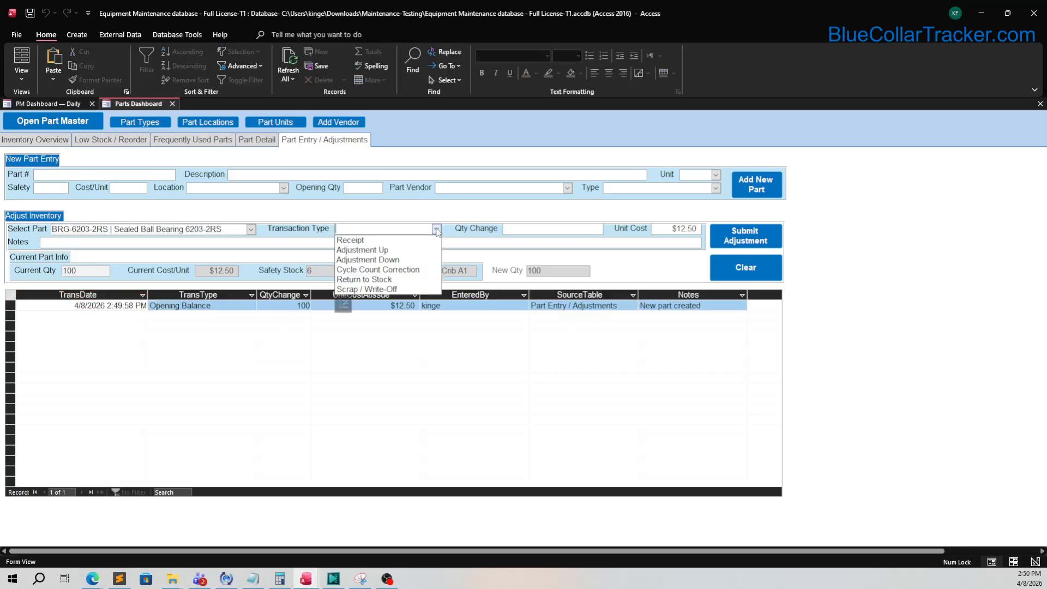
left_click(421, 270)
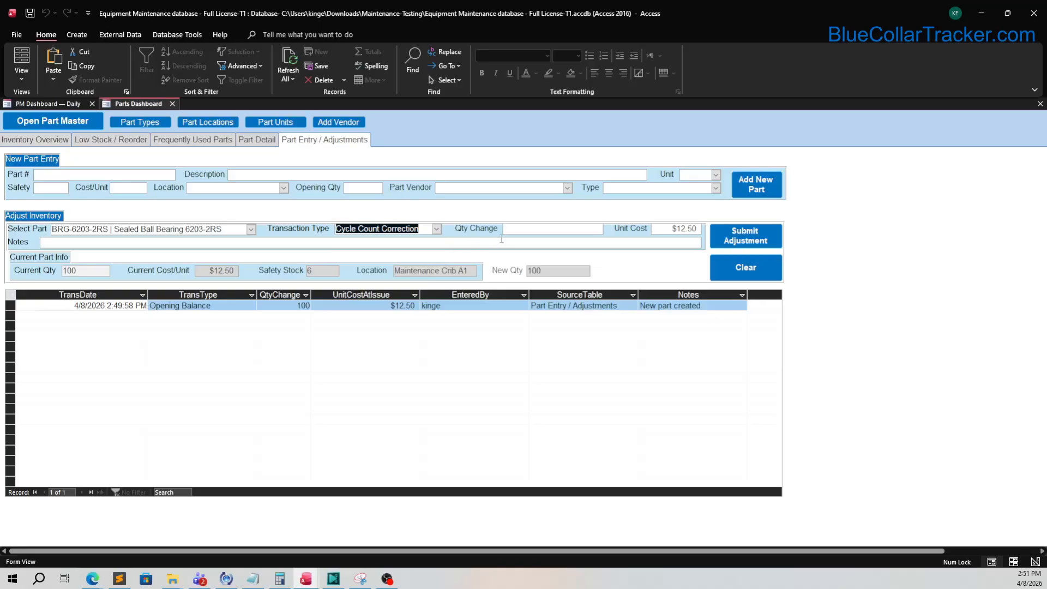
left_click(515, 231)
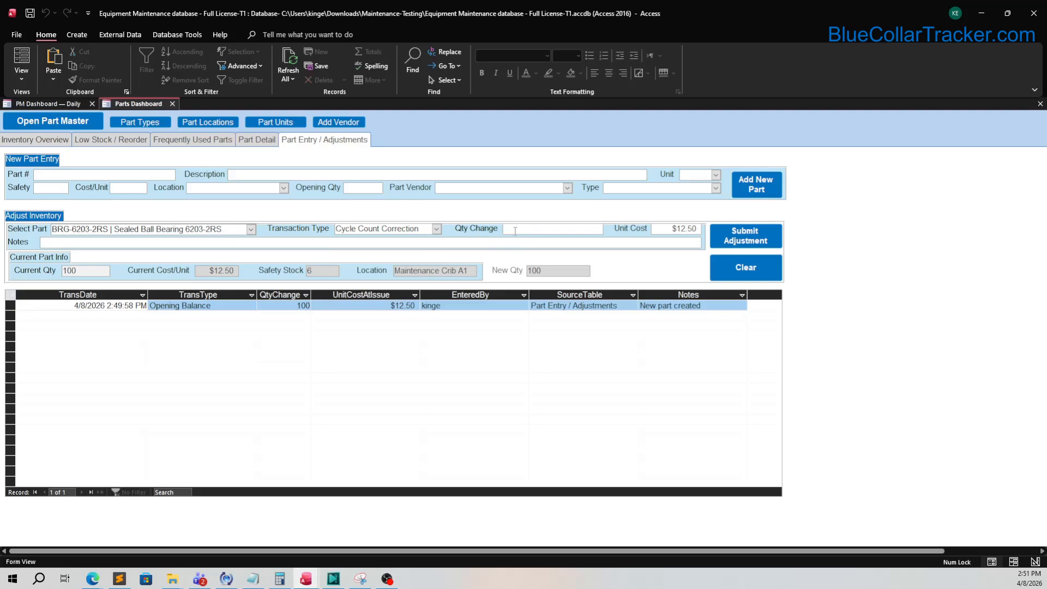
type("1")
left_click(765, 241)
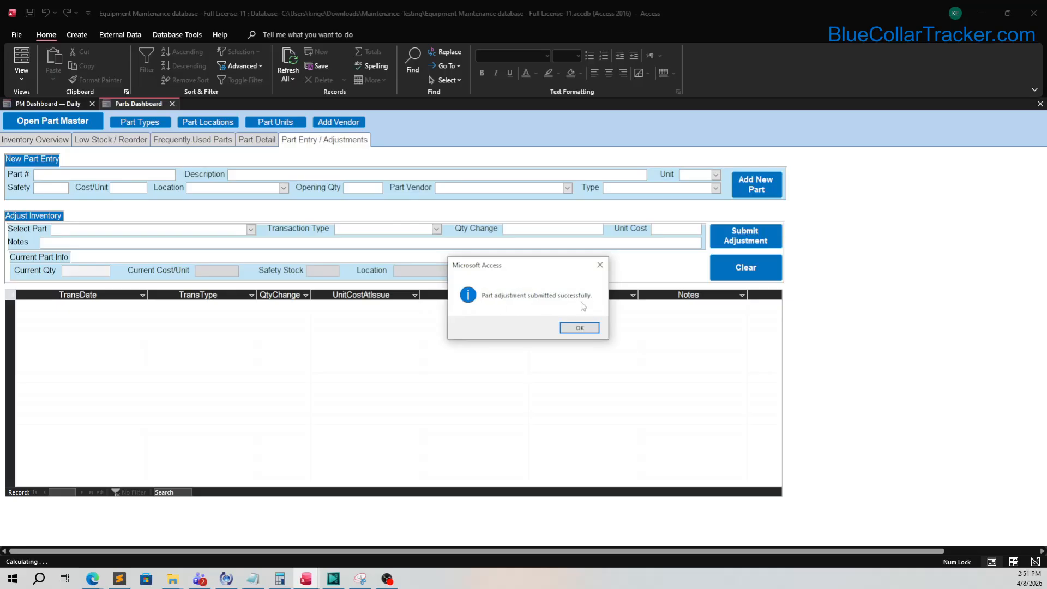
left_click(579, 328)
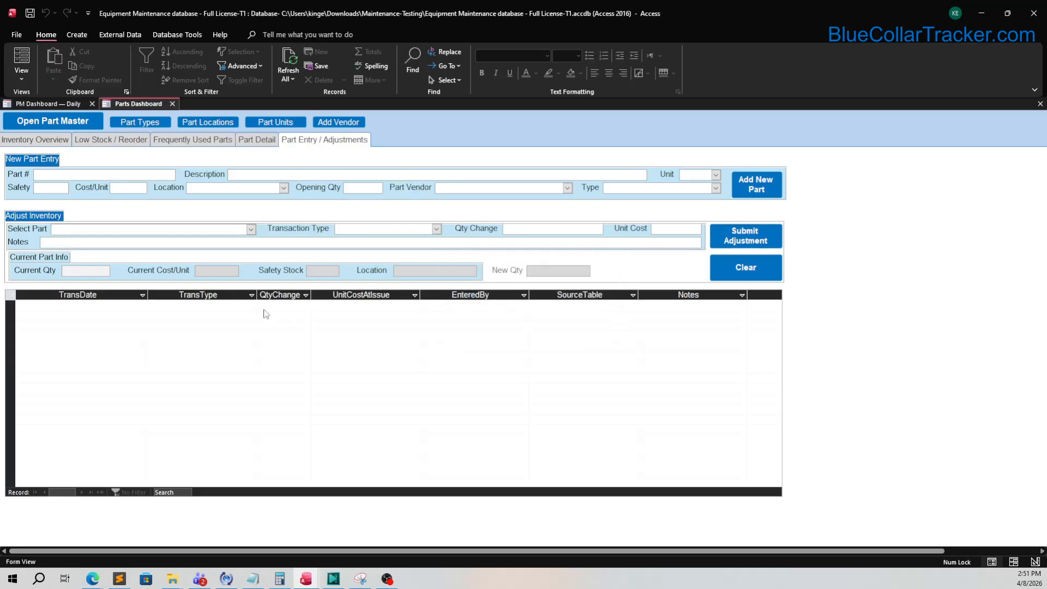
Step: Review the transaction history of part BRG-6203-2RS in the inventory adjustment section and clear the form
left_click(251, 229)
left_click(164, 241)
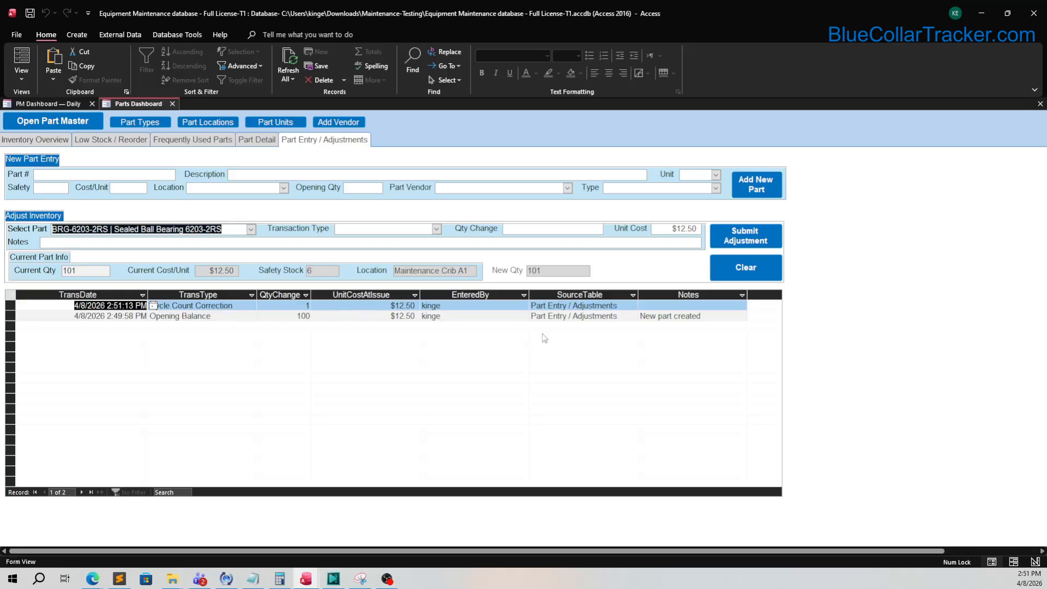
left_click(308, 315)
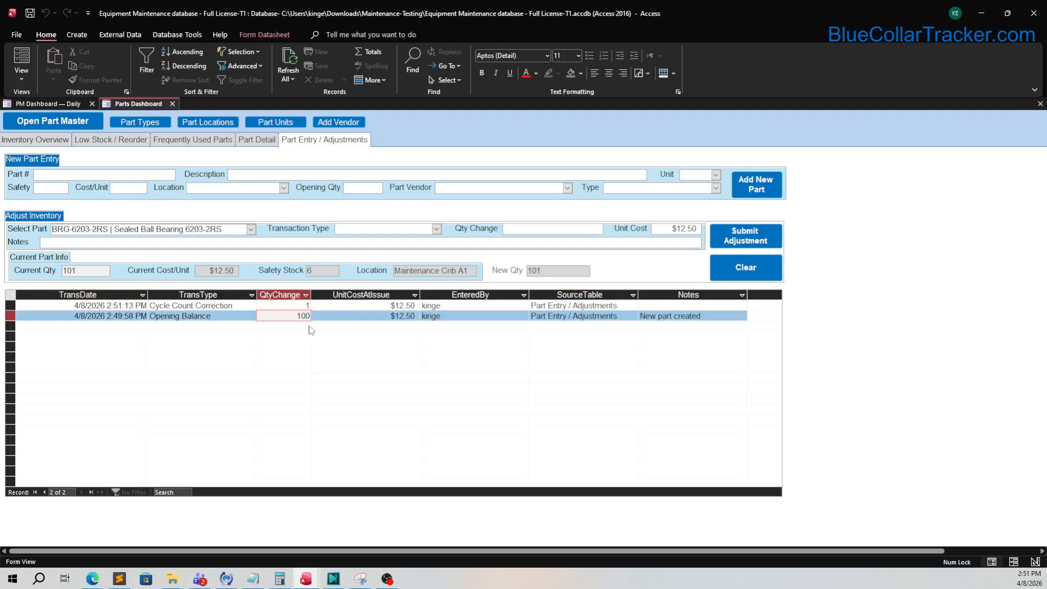
left_click_drag(284, 317, 312, 316)
left_click(167, 177)
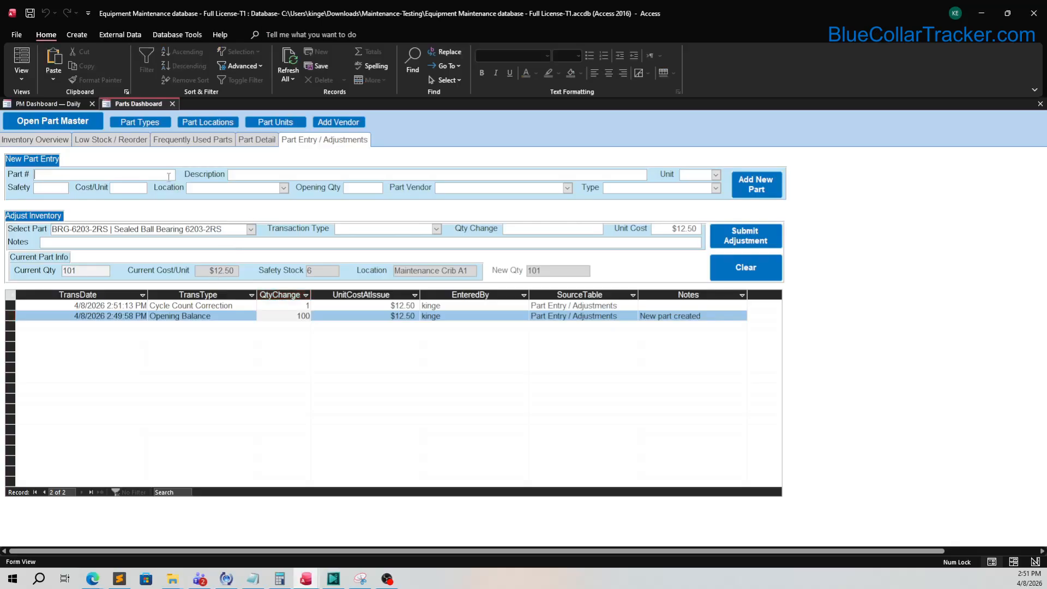
left_click(746, 268)
Step: Copy the part number BLT-A42 from the Notepad notes into the new part entry's part number
left_click(146, 175)
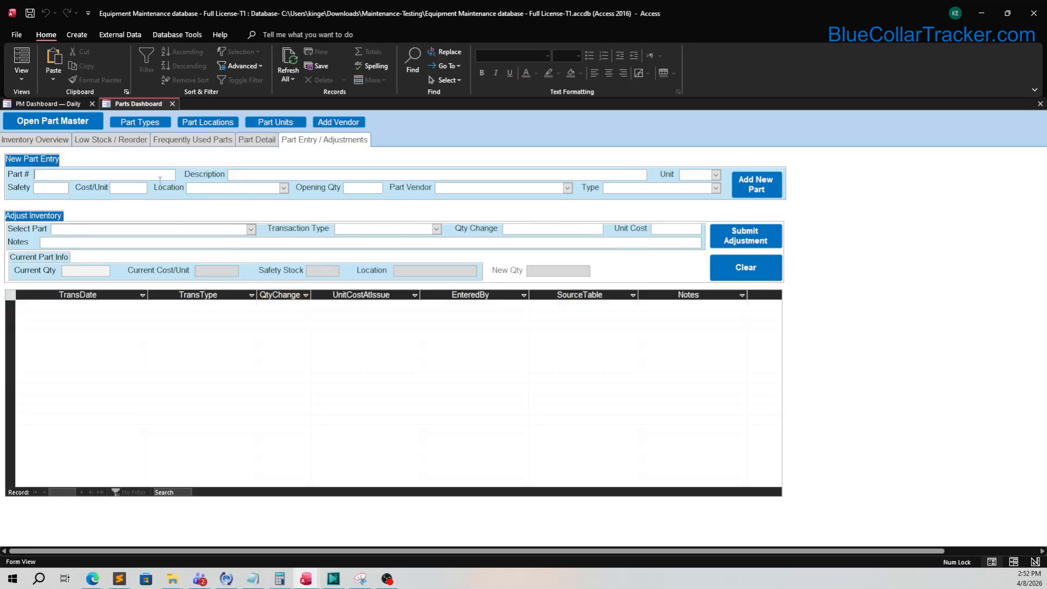
left_click(262, 583)
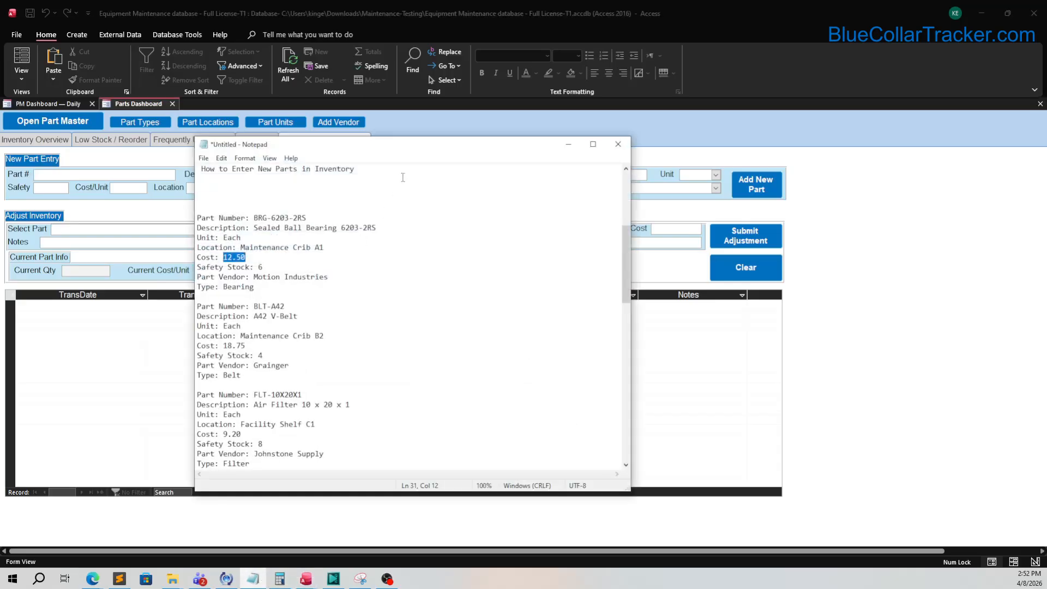
left_click_drag(286, 306, 254, 306)
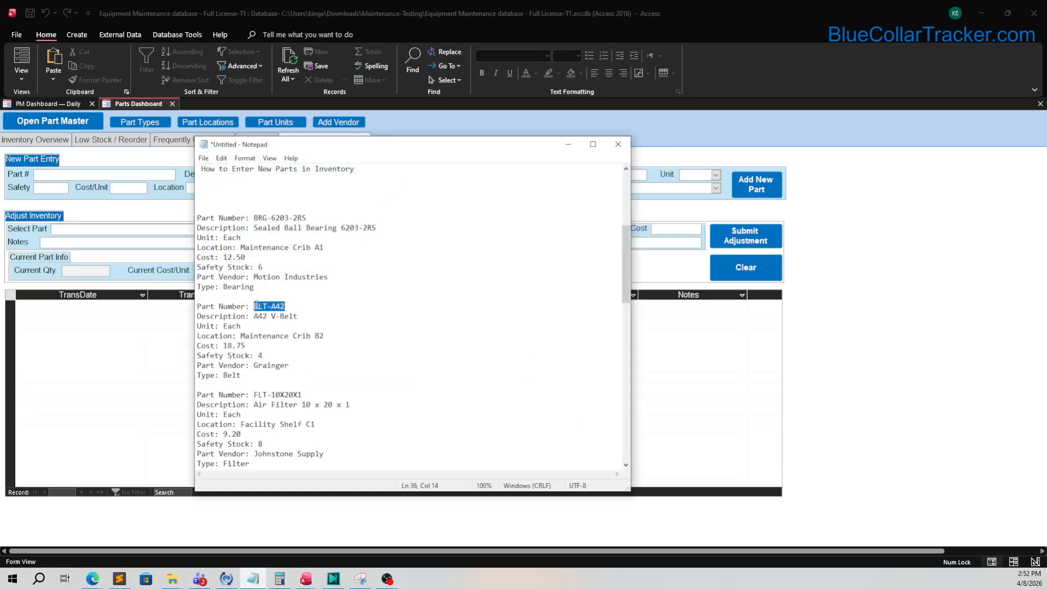
right_click(256, 306)
left_click(282, 340)
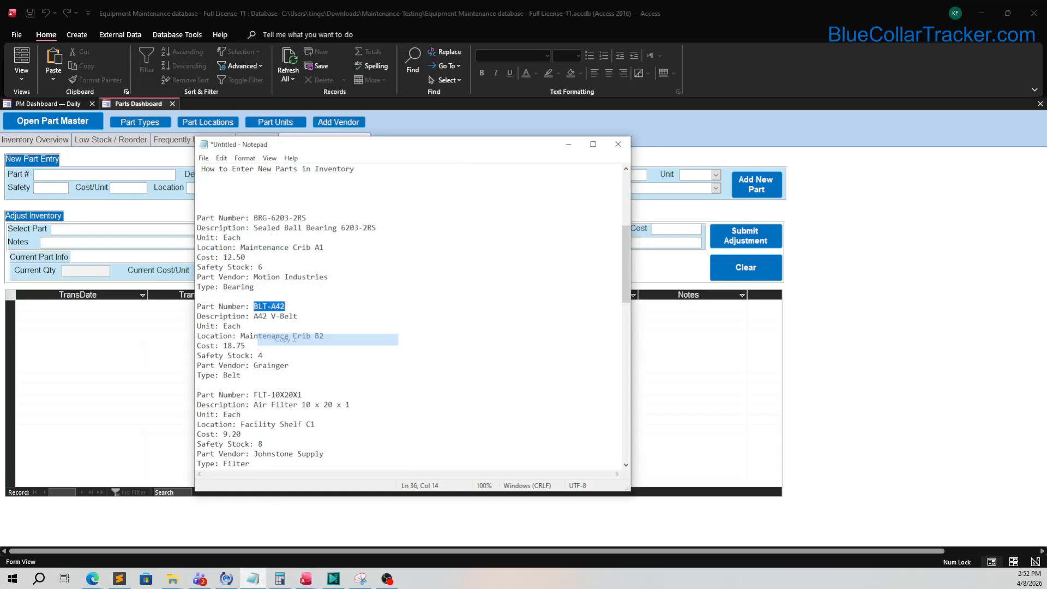
left_click(117, 175)
right_click(118, 177)
left_click(147, 216)
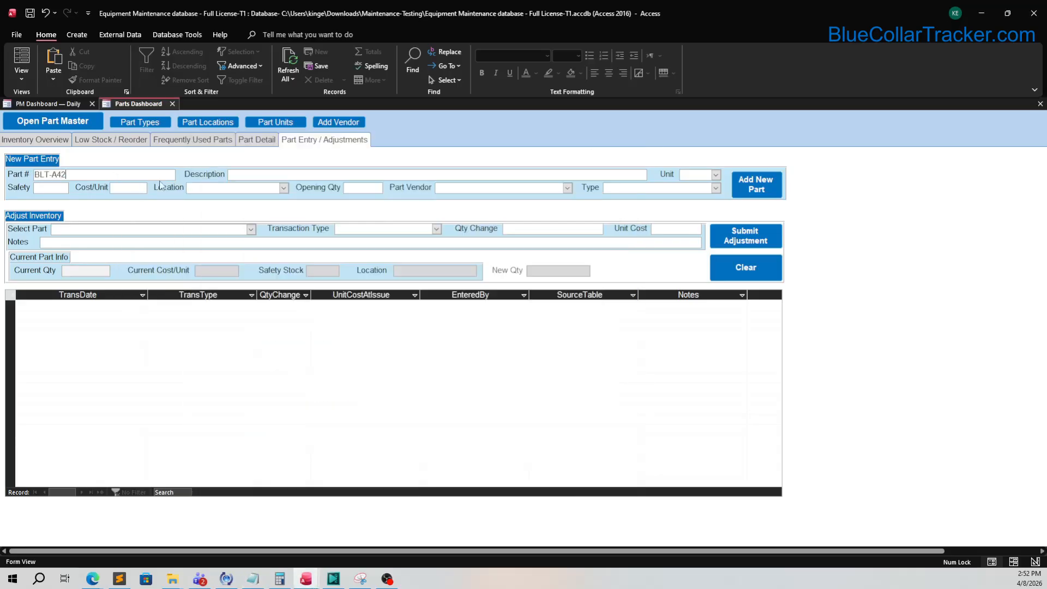
Step: Copy the description A42 V-Belt from the notes into the new part's description
left_click(265, 582)
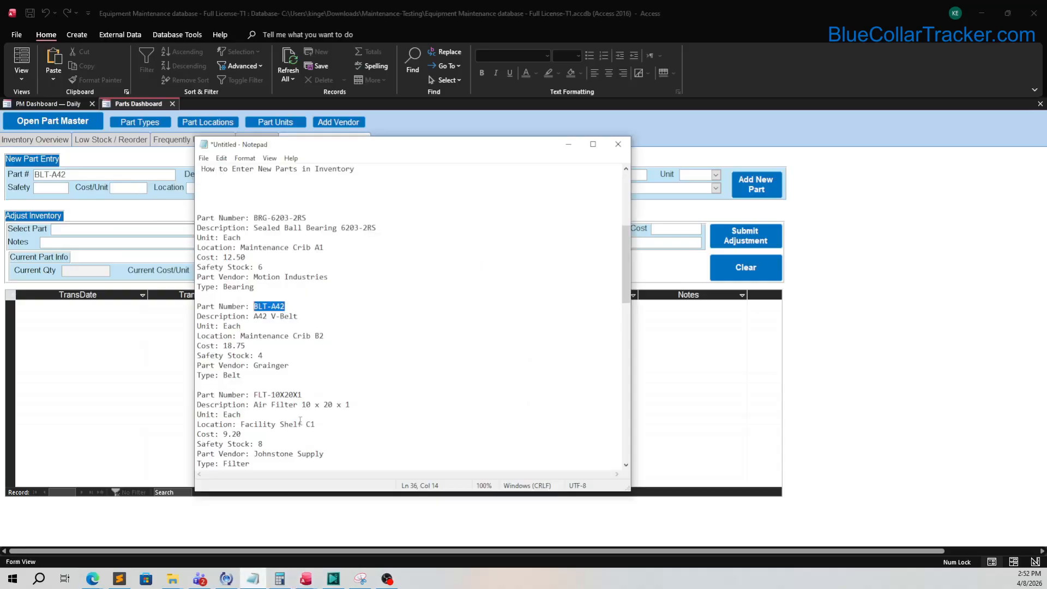
left_click_drag(299, 316, 254, 316)
right_click(272, 317)
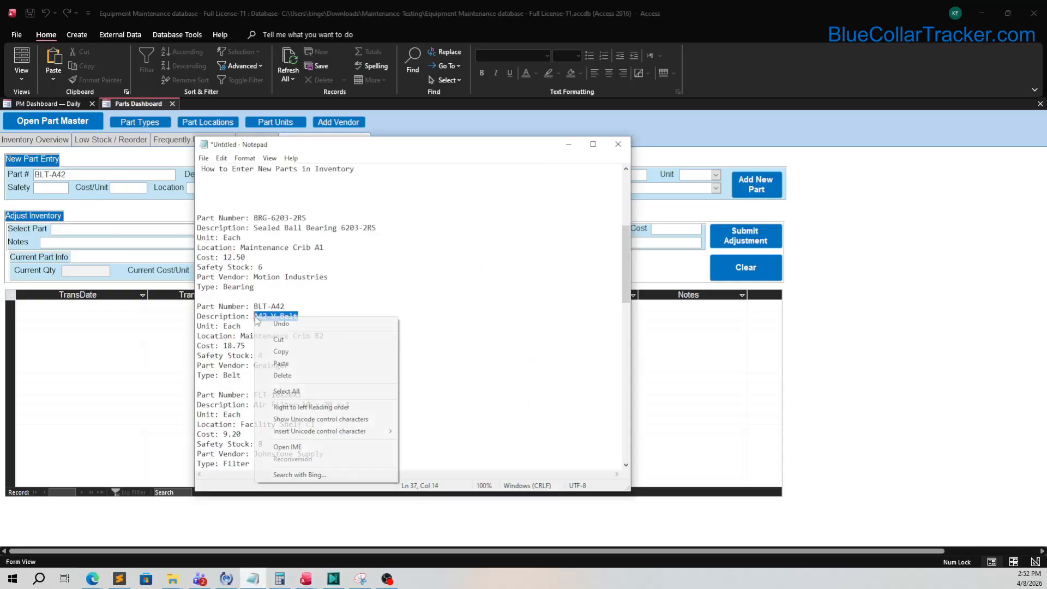
left_click(297, 351)
left_click(137, 212)
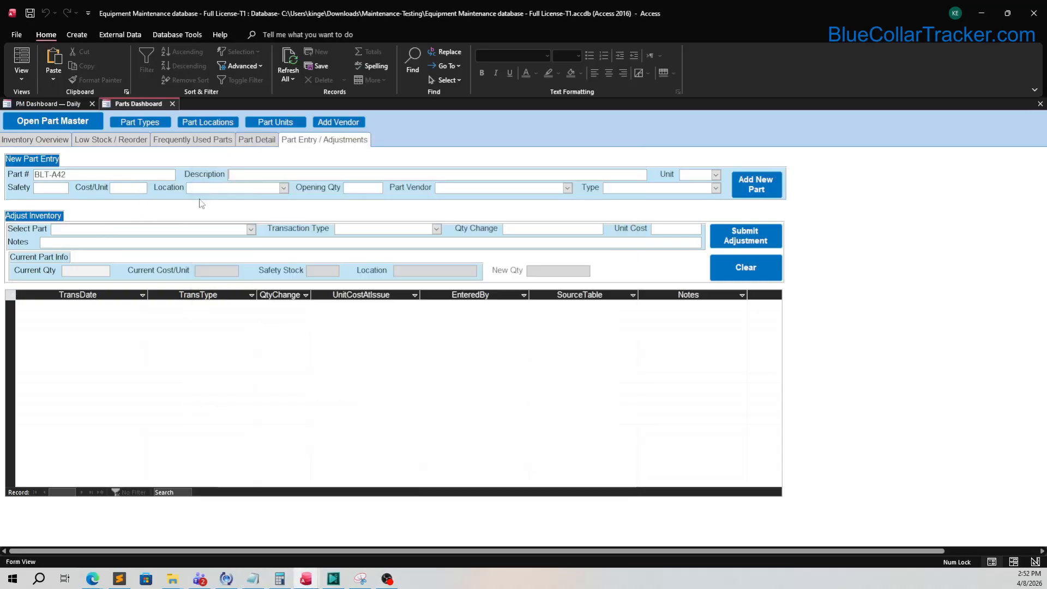
right_click(274, 174)
left_click(297, 210)
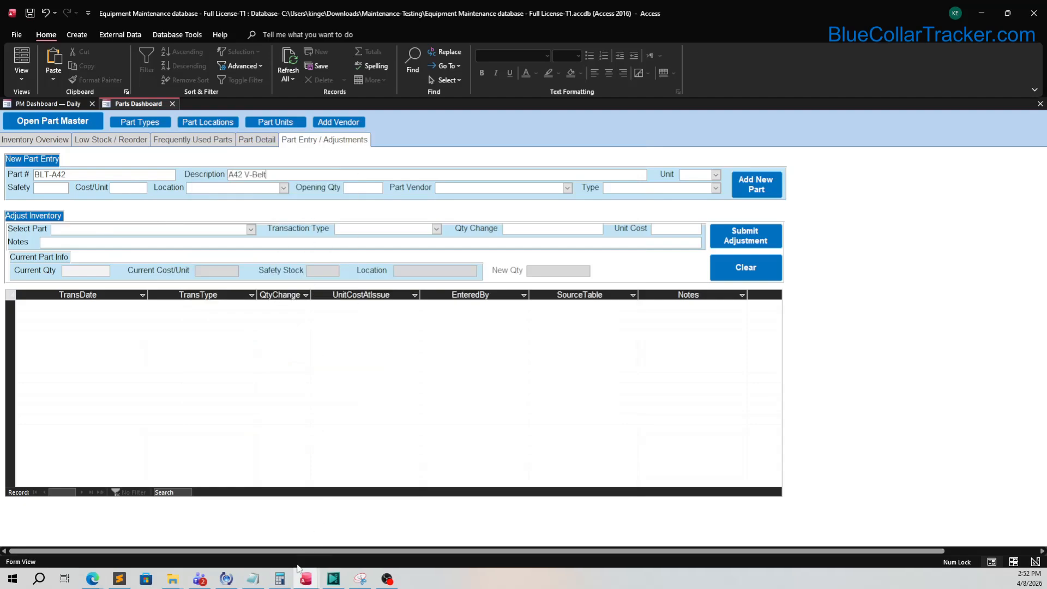
Step: Copy the cost 18.75 from the notes into the new part's cost per unit
left_click(253, 580)
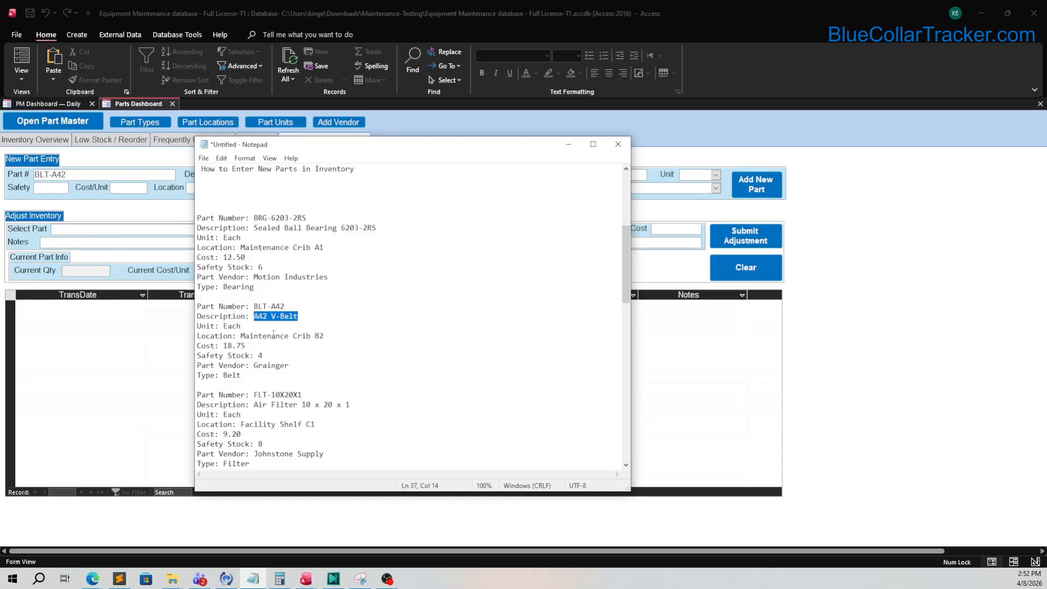
left_click_drag(327, 336, 225, 347)
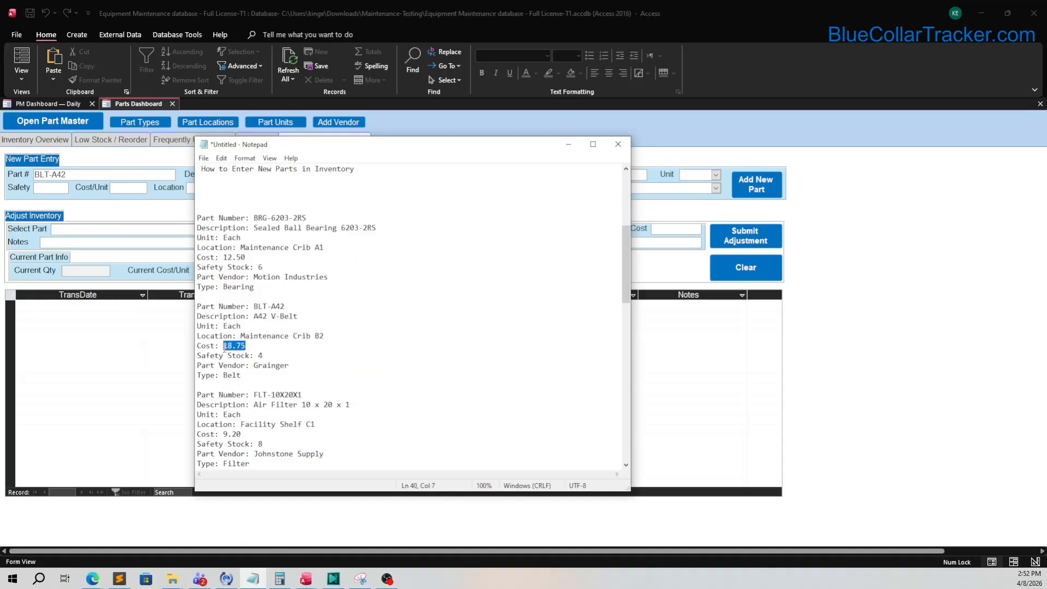
right_click(224, 348)
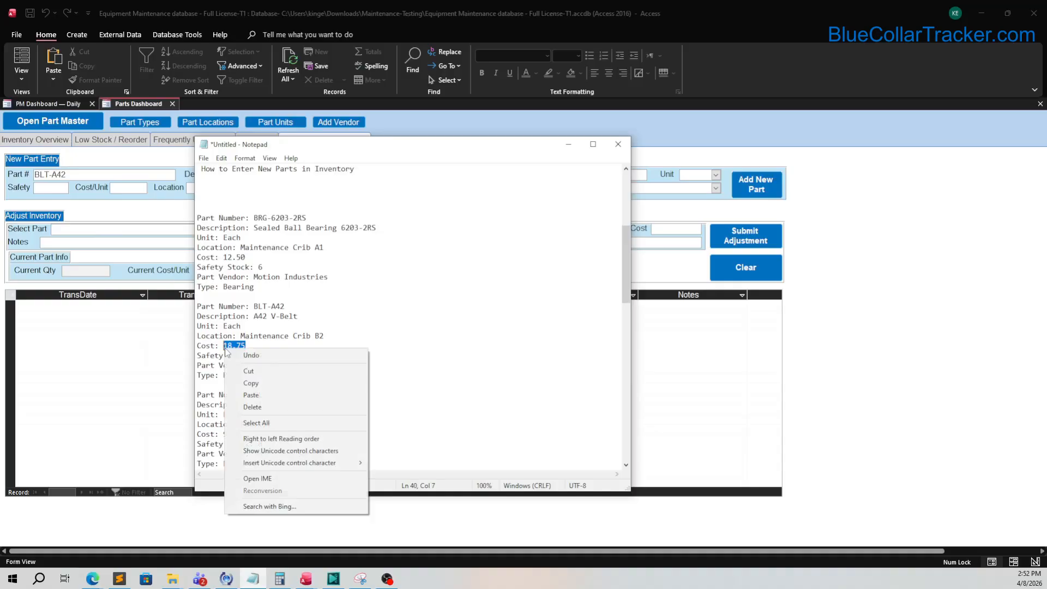
left_click(272, 388)
left_click(135, 277)
left_click(138, 189)
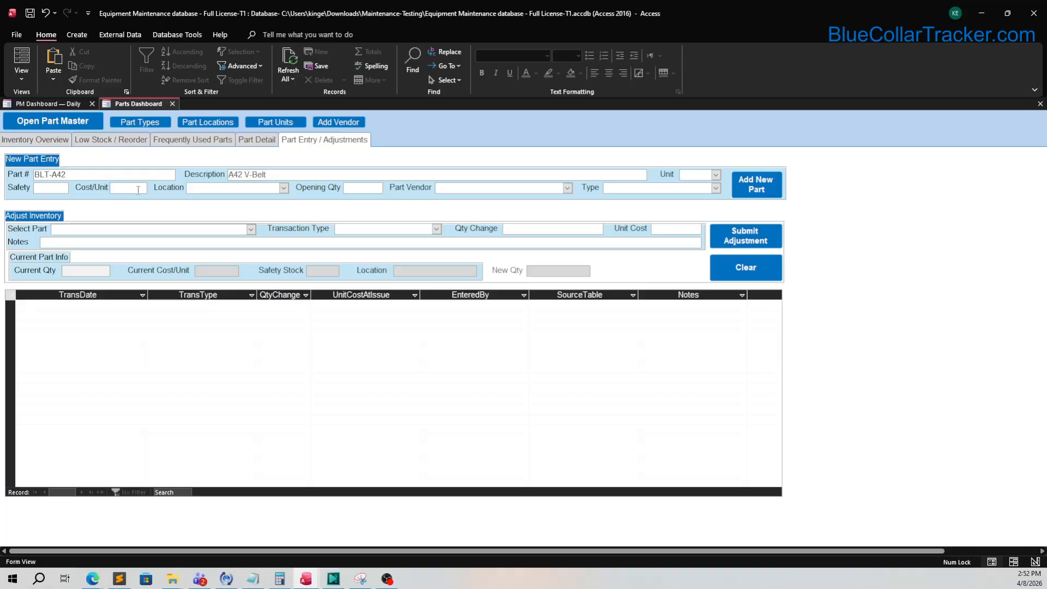
right_click(138, 190)
left_click(163, 219)
Step: Set the new belt's safety stock to 4, its location to Maintenance Crib B2 and its opening quantity to 500
left_click(253, 579)
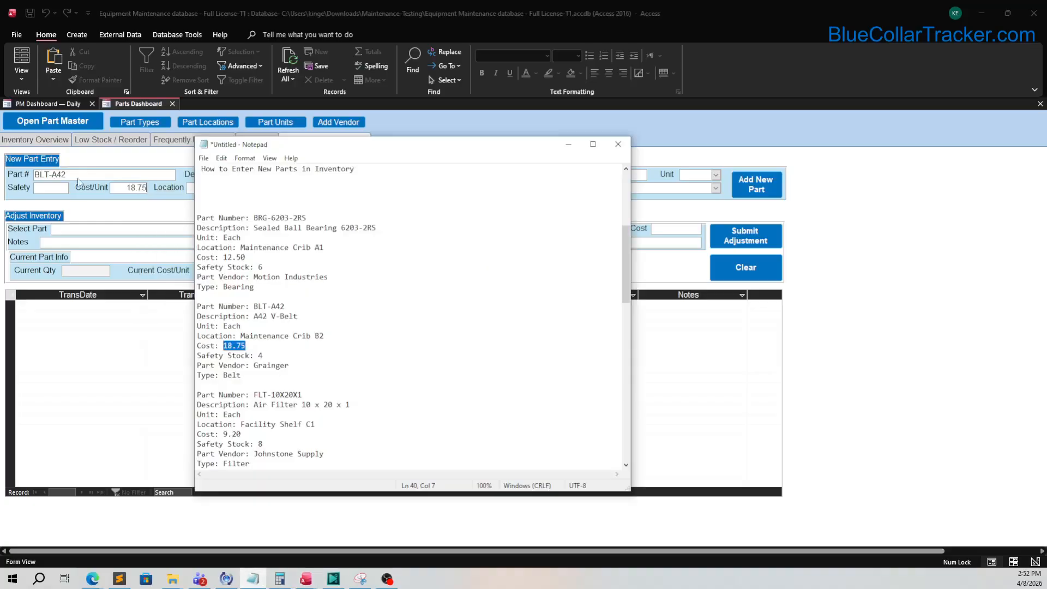
left_click(57, 189)
type("4")
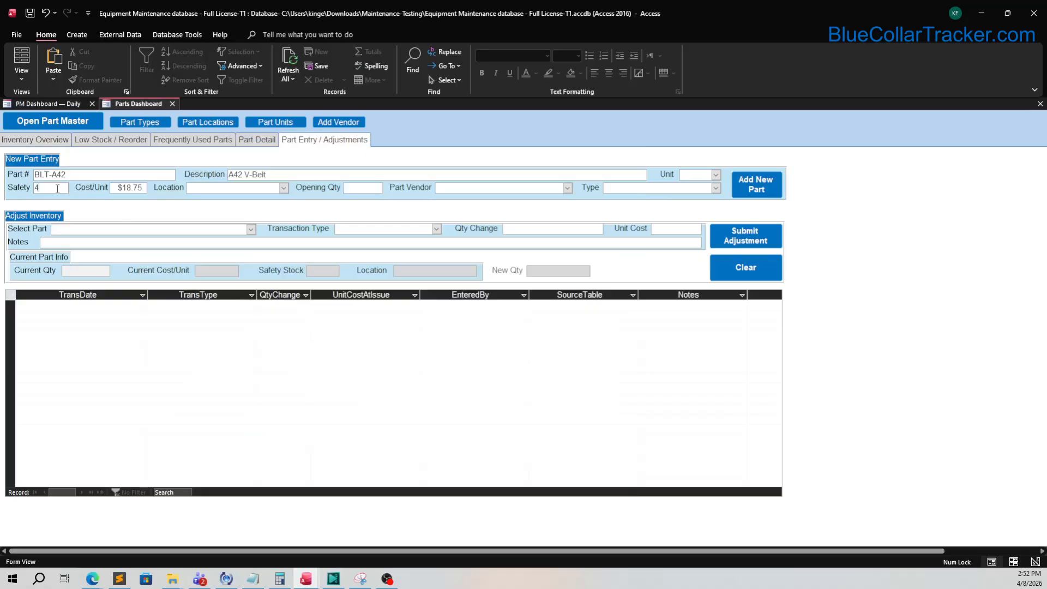
left_click(283, 188)
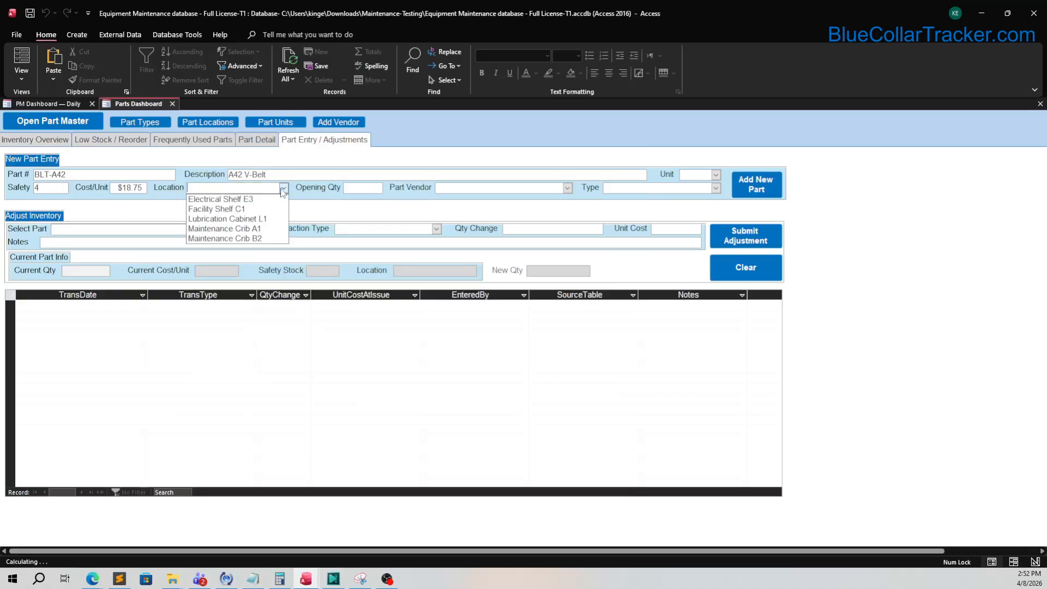
left_click(267, 239)
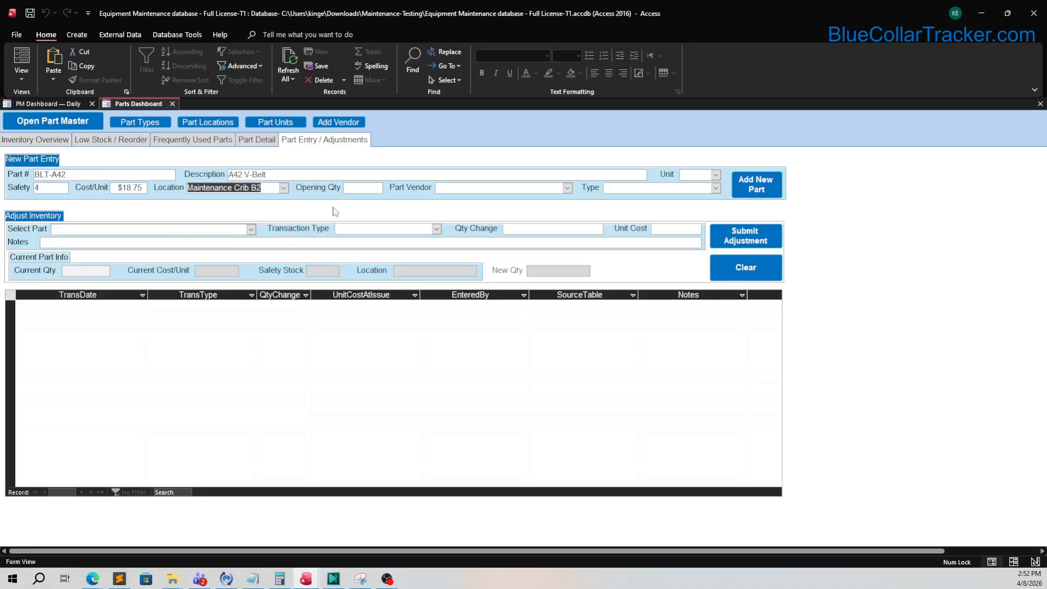
left_click(361, 191)
type("500")
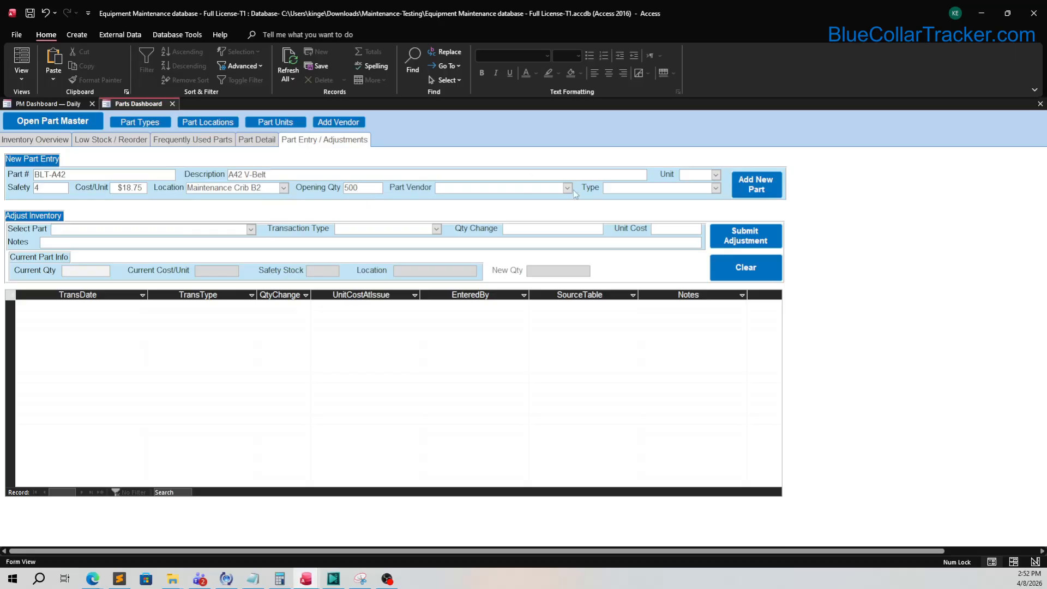
Step: Check the notes and set the new belt's vendor to Grainger and its type to Belt
left_click(260, 579)
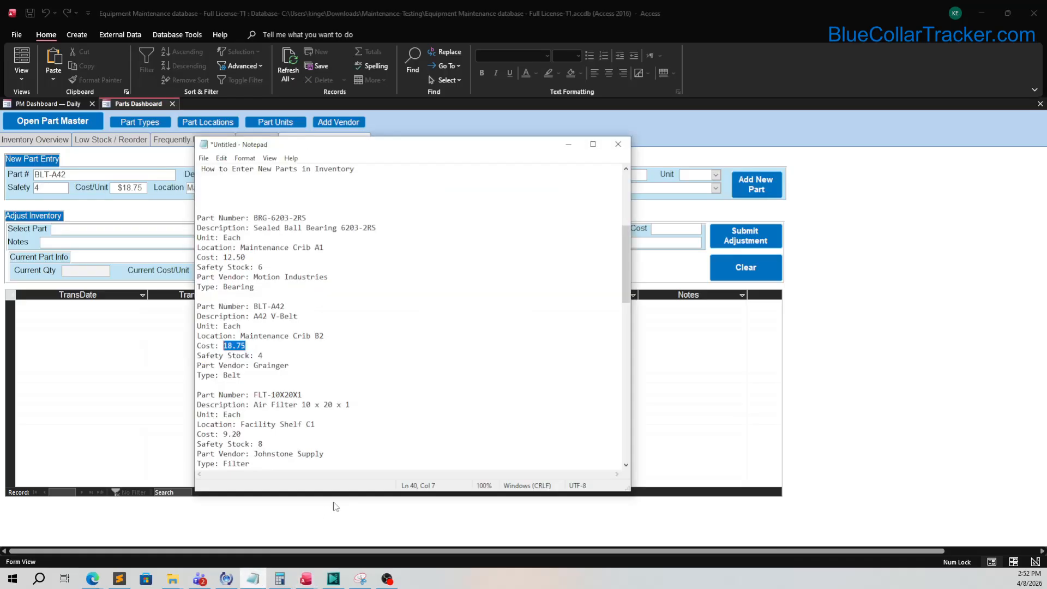
left_click(146, 361)
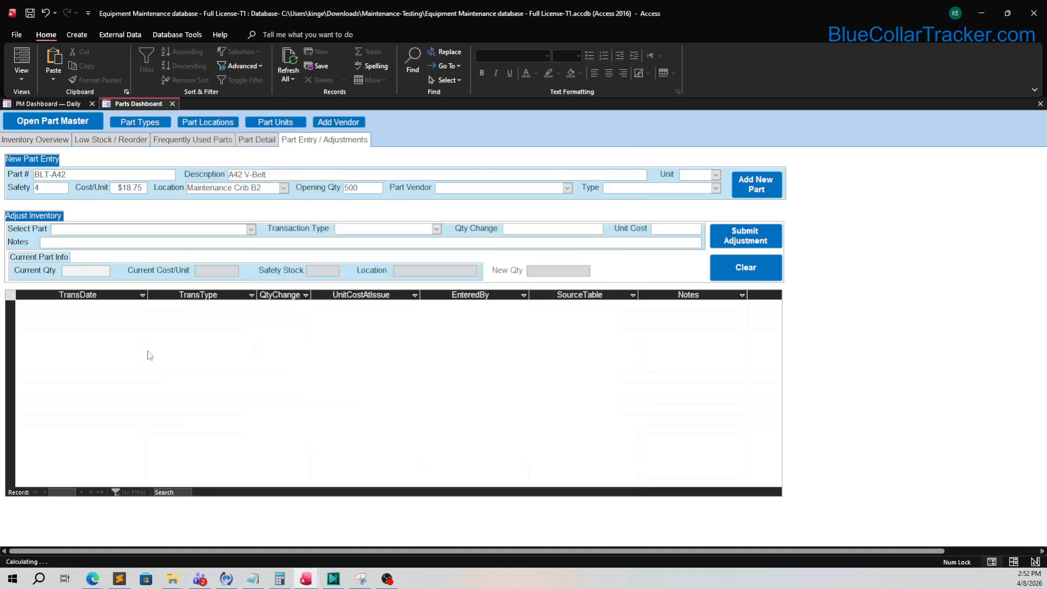
left_click(567, 187)
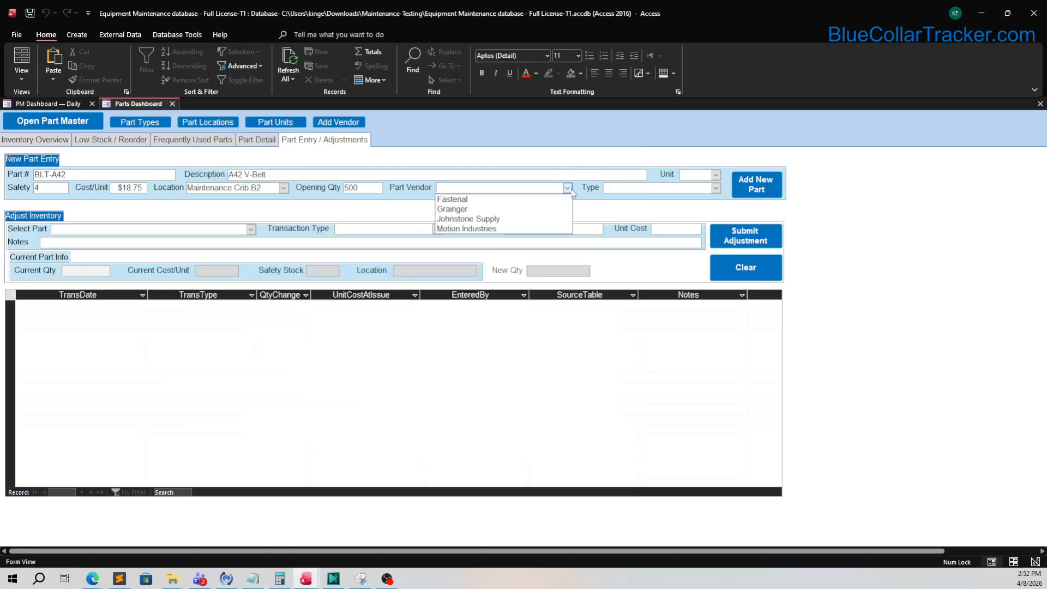
left_click(524, 209)
left_click(716, 189)
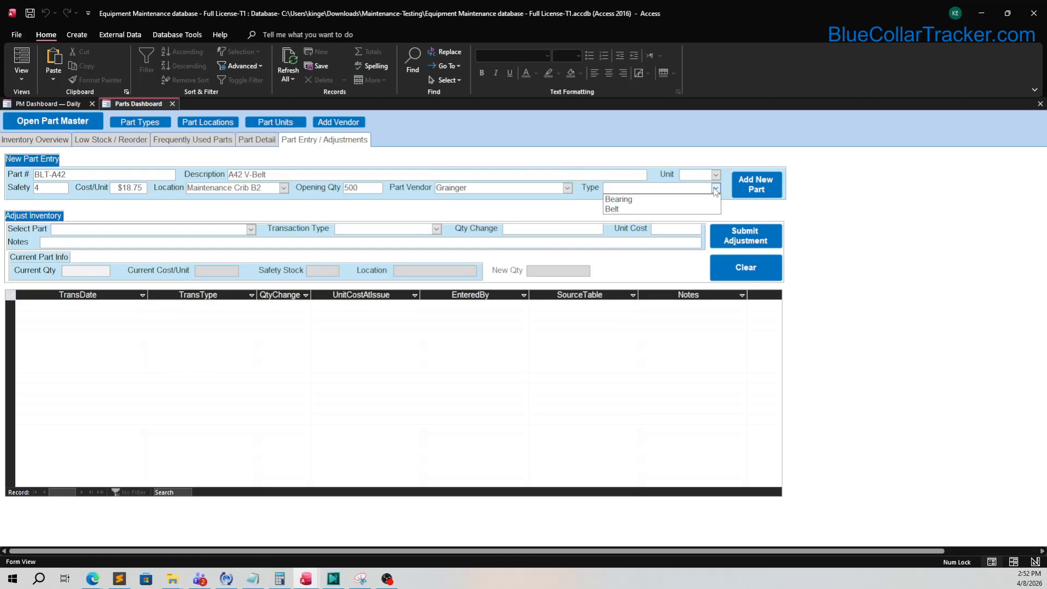
left_click(691, 209)
Step: Set the new belt's unit to EA, add it as a new part, and dismiss the confirmation
left_click(716, 175)
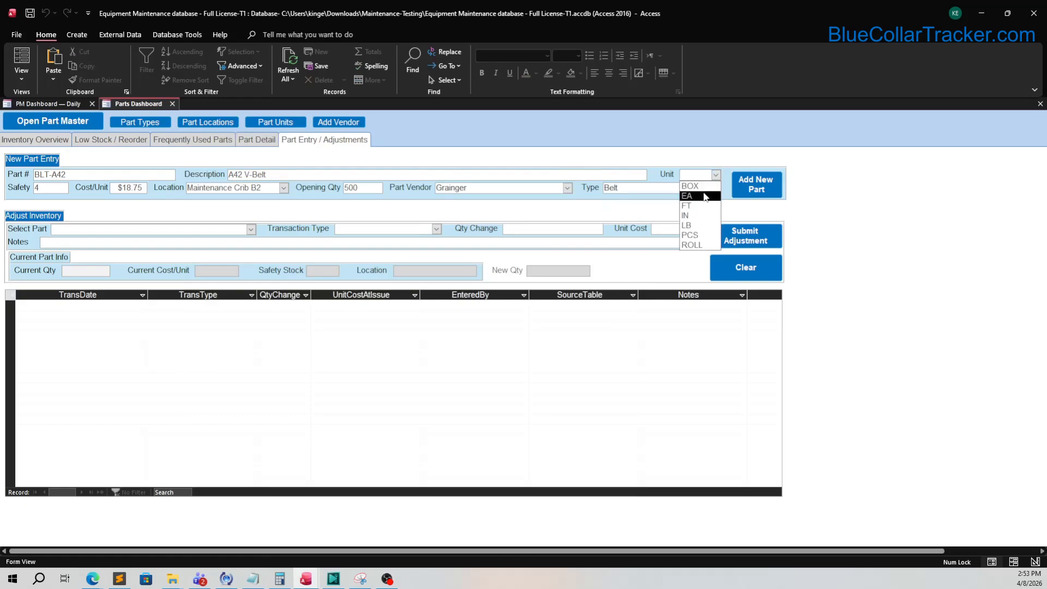
left_click(686, 196)
left_click(752, 190)
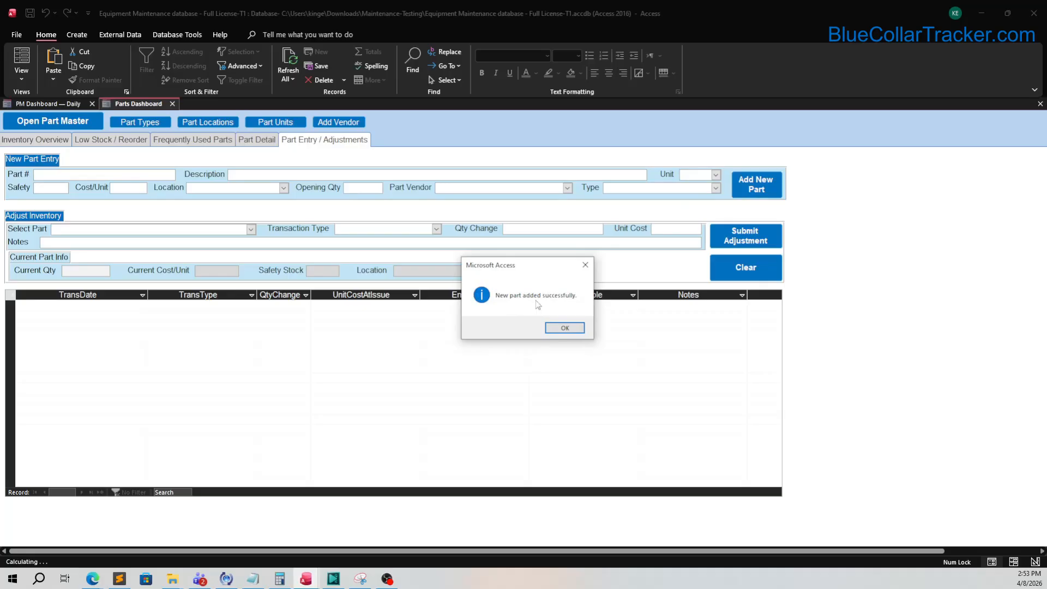
left_click(566, 329)
Step: Check the parts available for inventory adjustment for the new belt, and close the Parts Dashboard
left_click(250, 228)
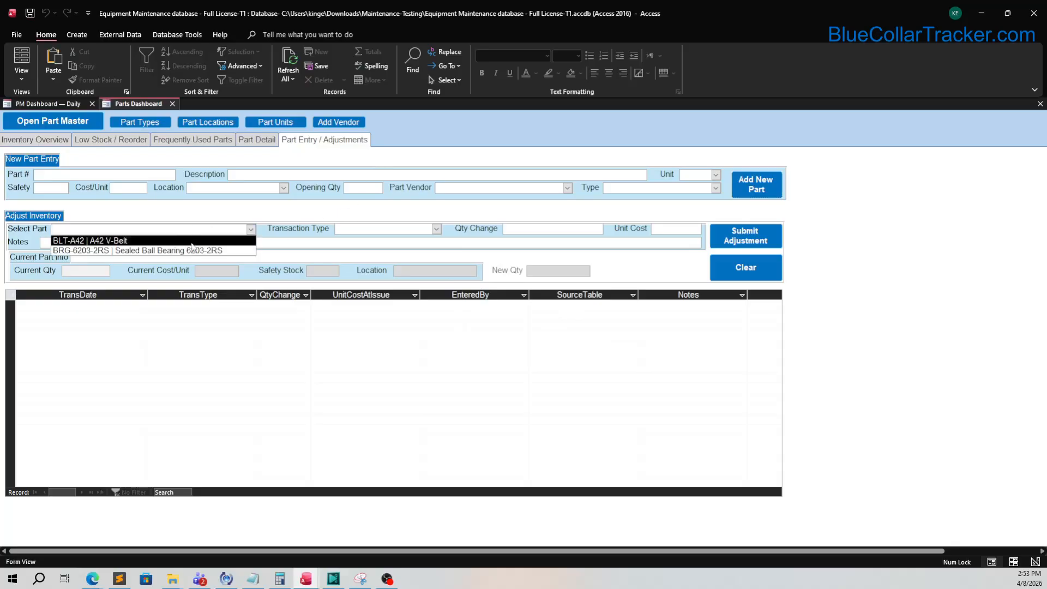
left_click(615, 171)
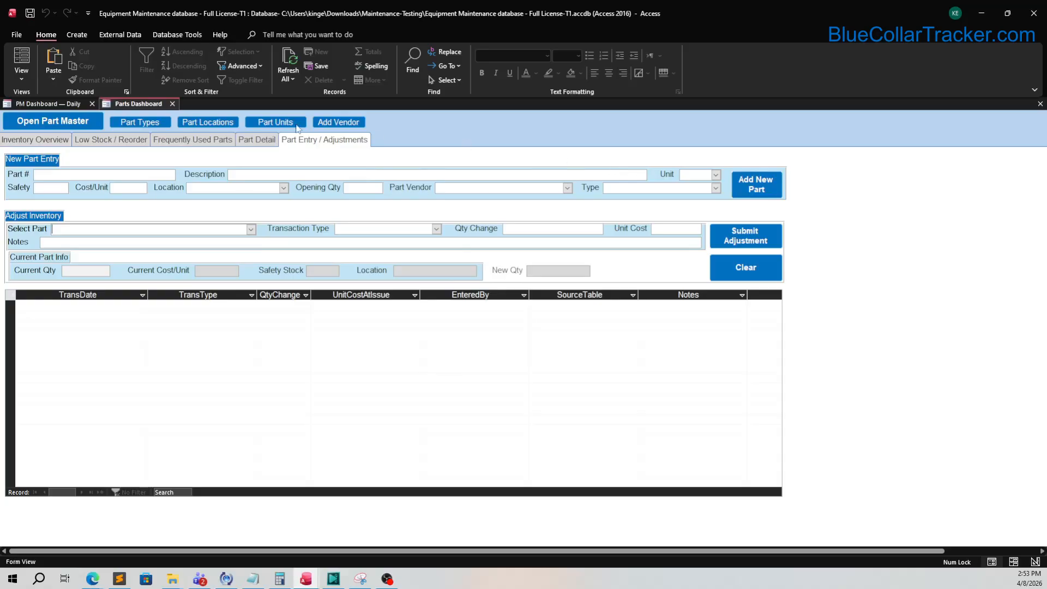
left_click(173, 104)
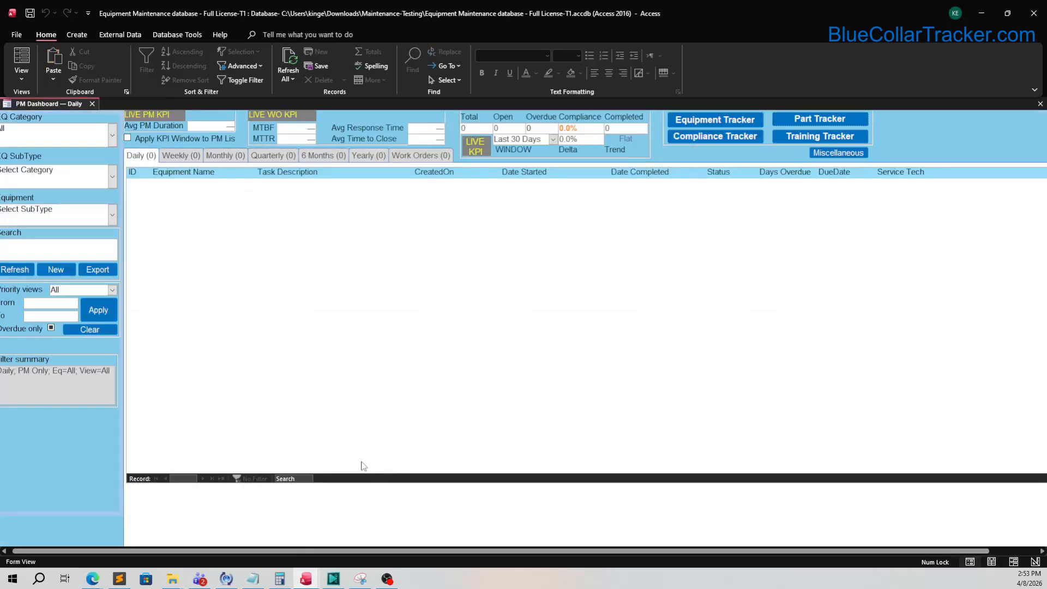
Step: View the service technicians' contact details and pay rates among the miscellaneous settings, and close that form
left_click(837, 154)
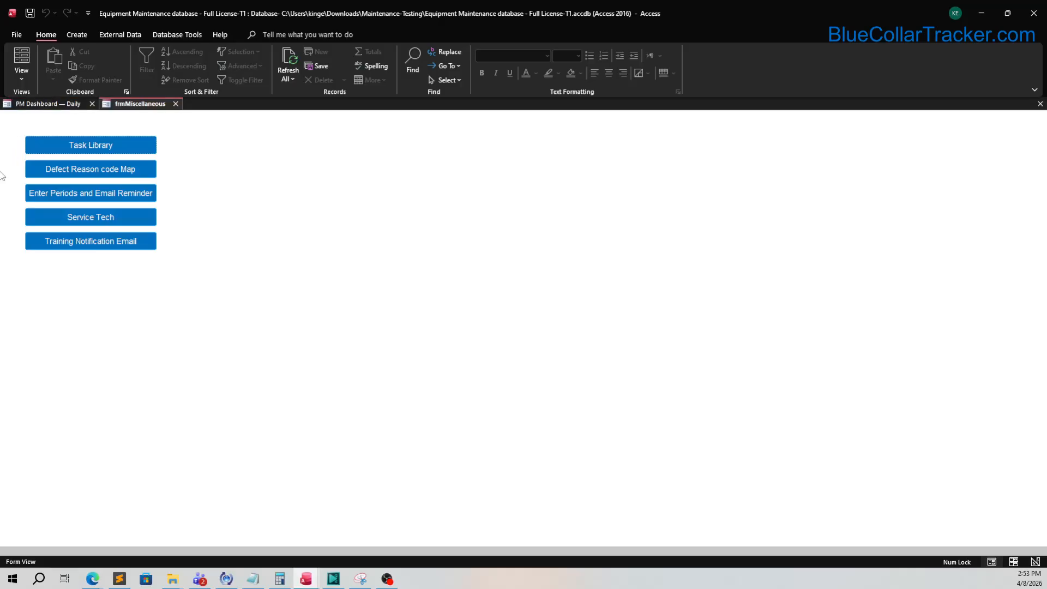
left_click(124, 222)
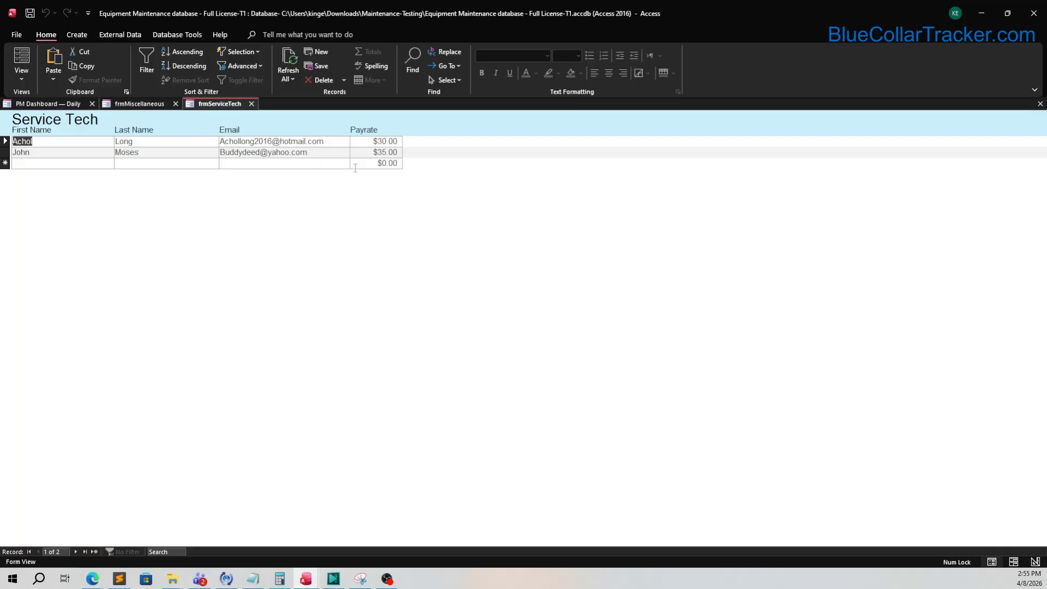
left_click(252, 104)
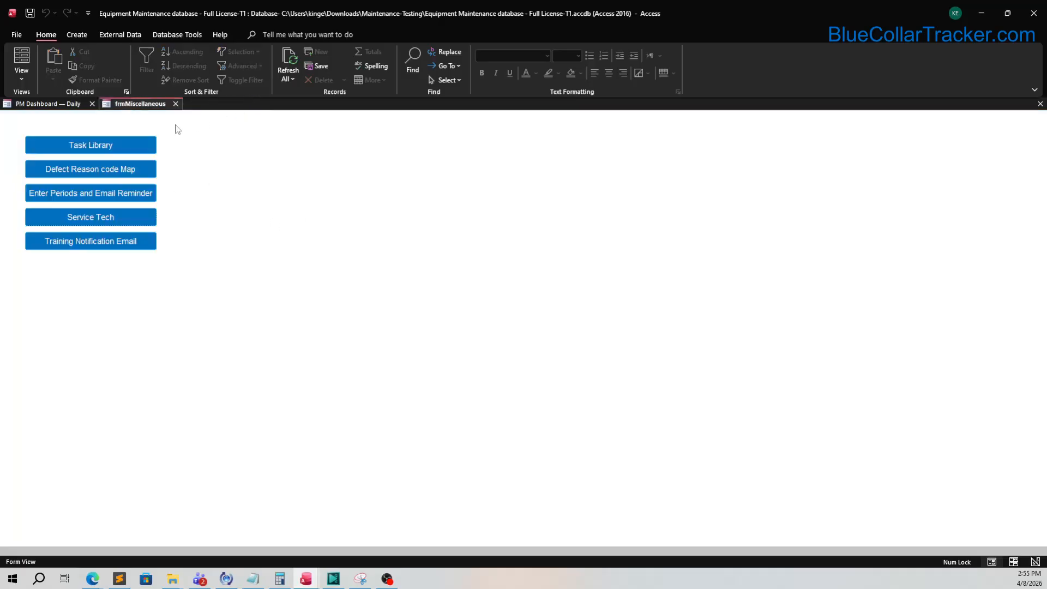
Step: Examine the email reminder days for the daily, weekly and yearly maintenance periods, and close the periods form
left_click(134, 195)
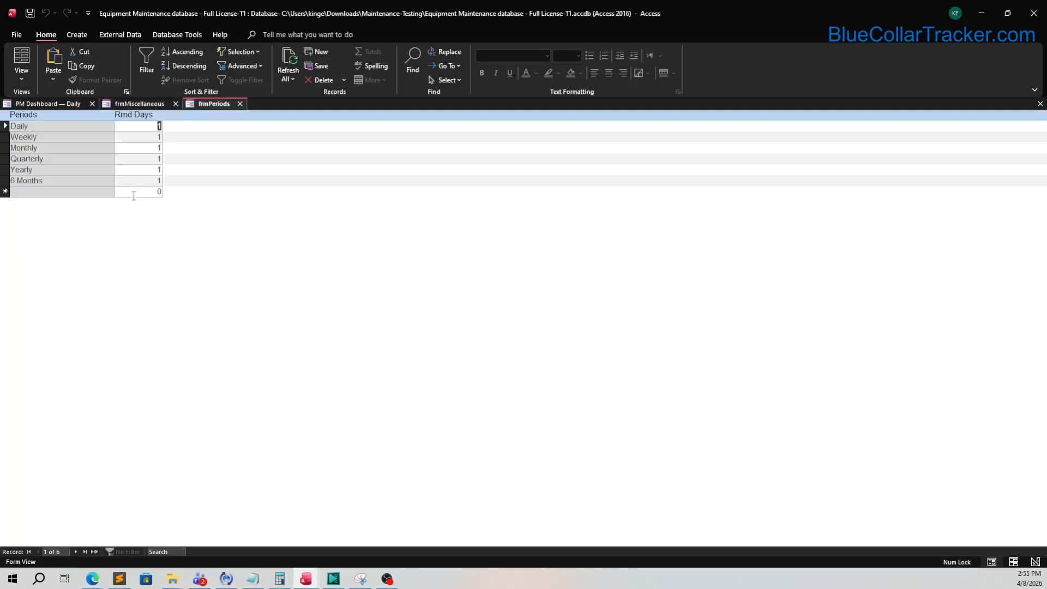
left_click(66, 137)
left_click(71, 130)
left_click(75, 171)
double_click(159, 126)
double_click(159, 137)
double_click(160, 169)
left_click(240, 104)
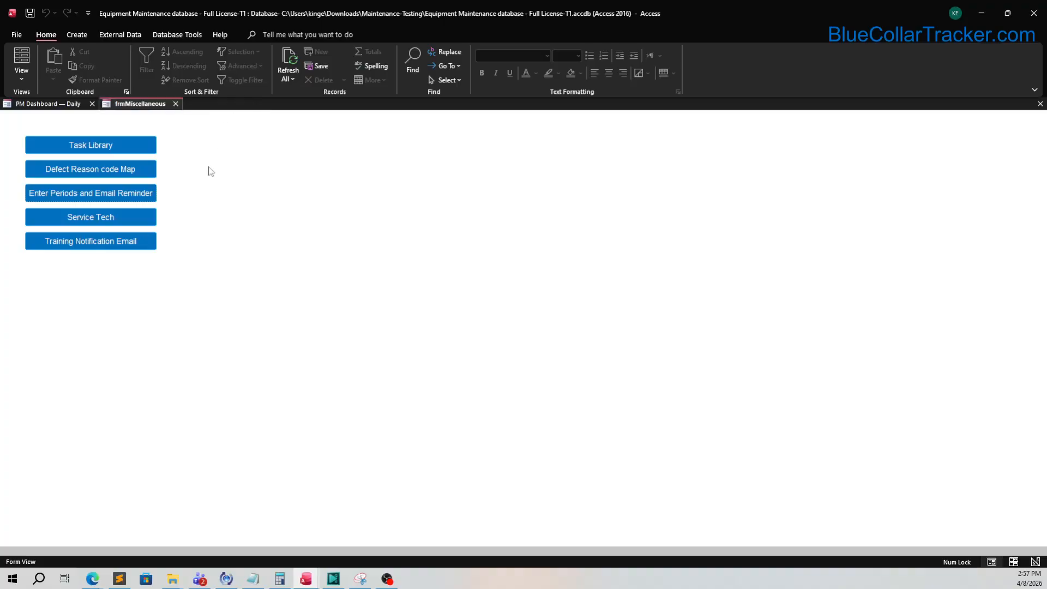
Step: Open the Defect Reason code Map and check the choices offered for defect codes and reason codes
left_click(148, 169)
left_click(151, 128)
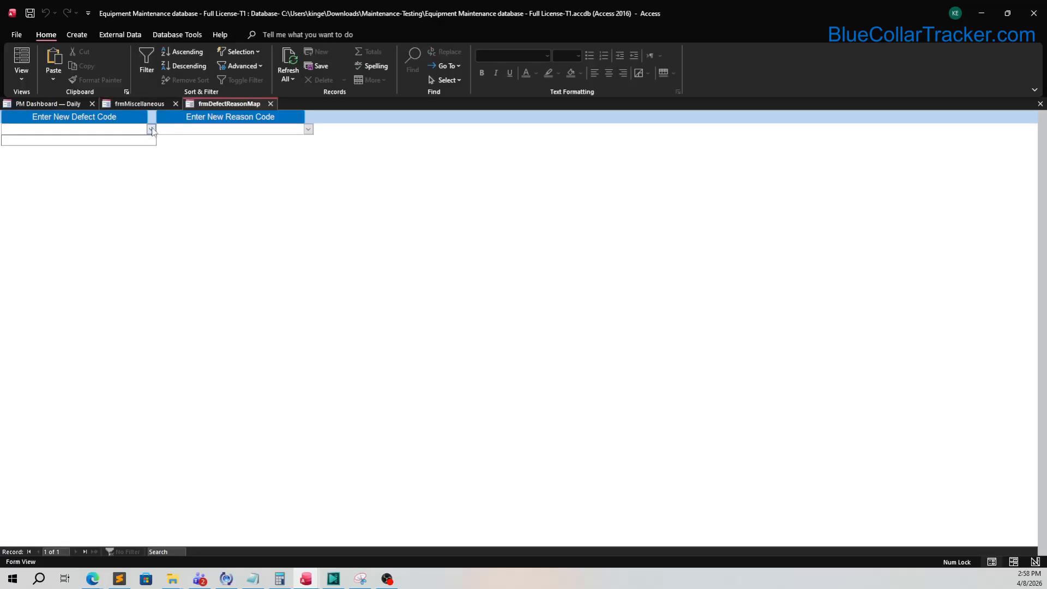
left_click(151, 128)
left_click(308, 129)
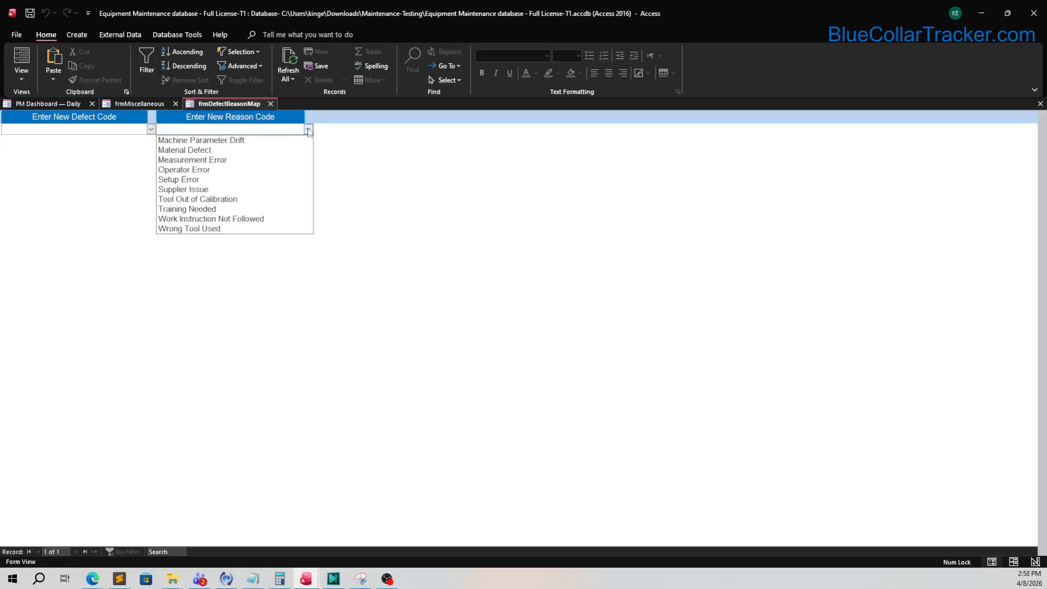
left_click(136, 145)
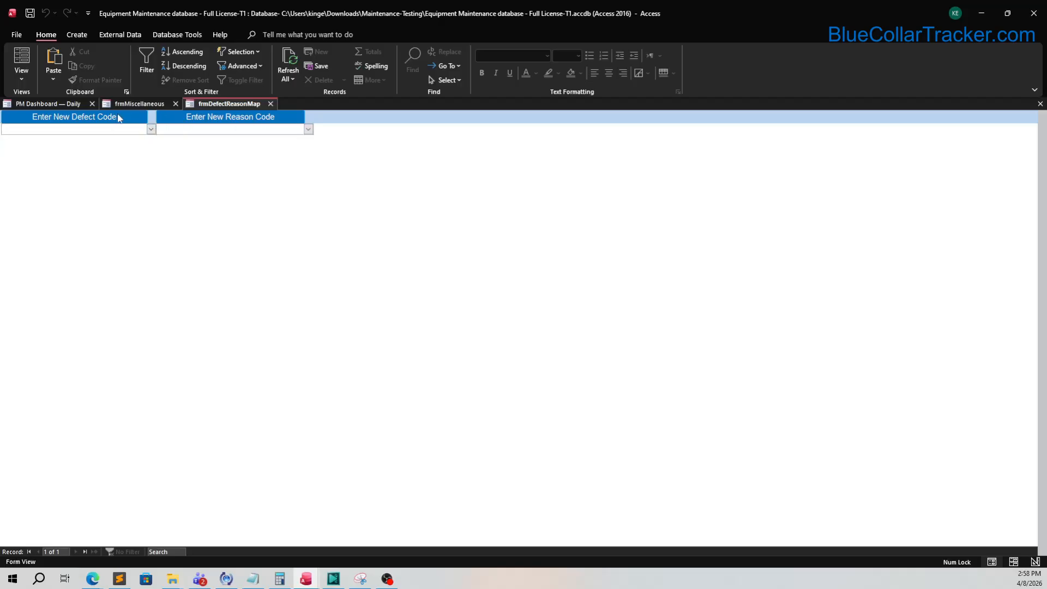
Step: View the entry forms for new defect codes and reason codes, and close them along with the map and the miscellaneous form
left_click(118, 115)
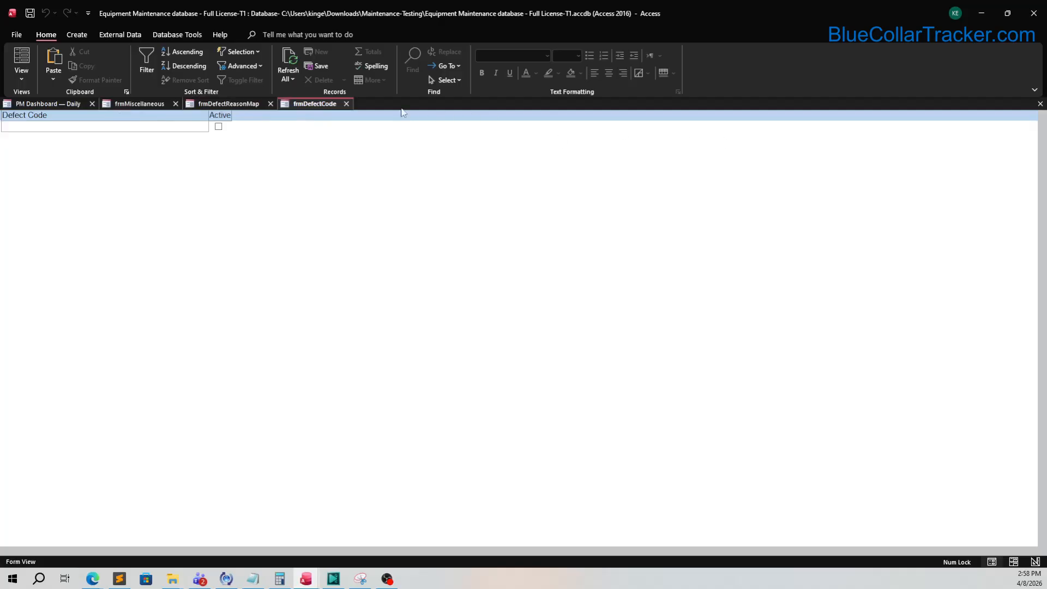
left_click(347, 104)
left_click(269, 120)
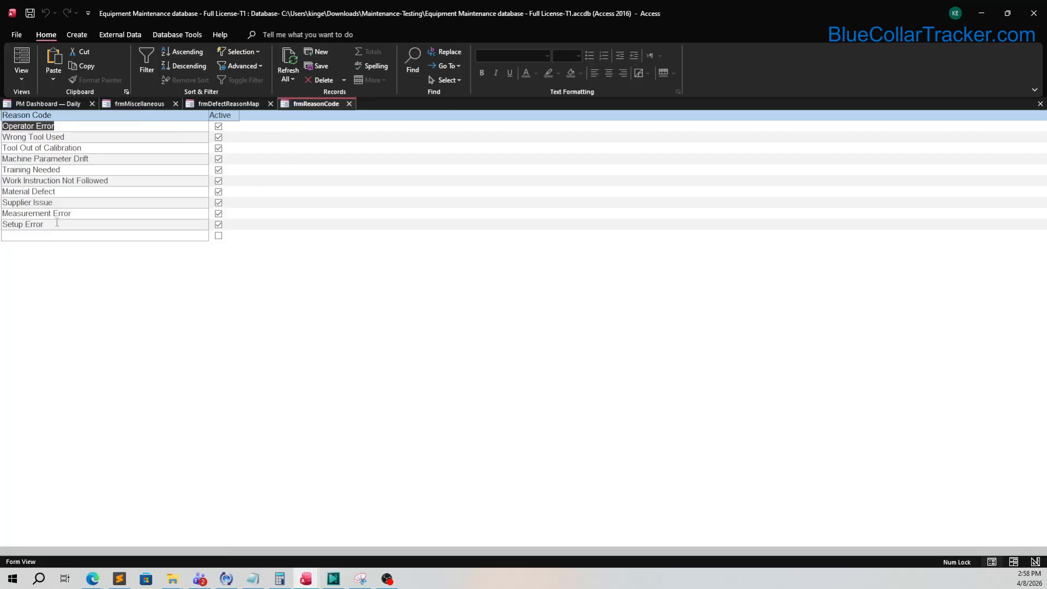
left_click(349, 103)
left_click(108, 116)
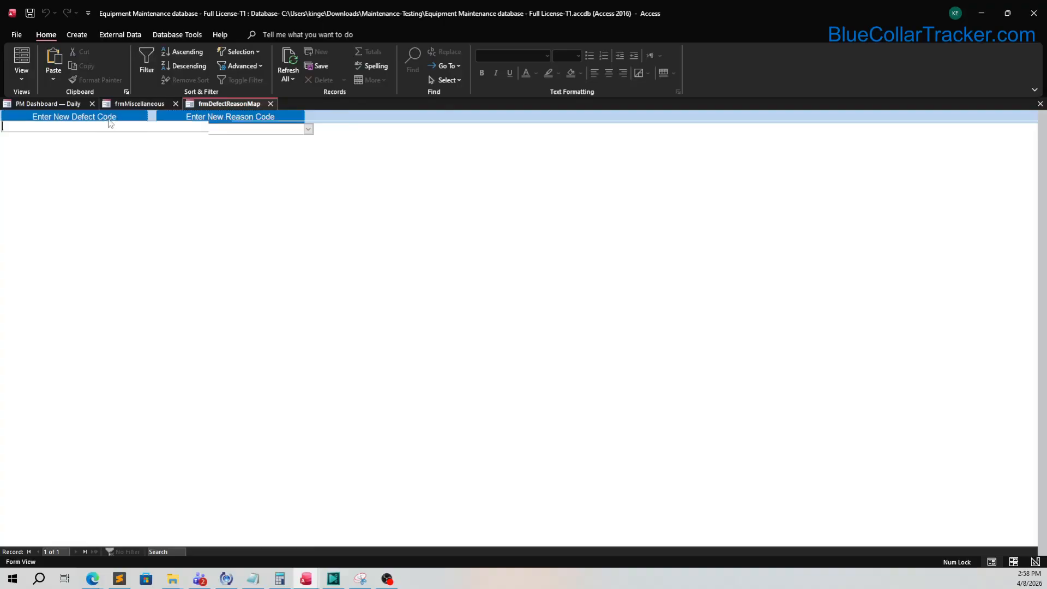
left_click(346, 104)
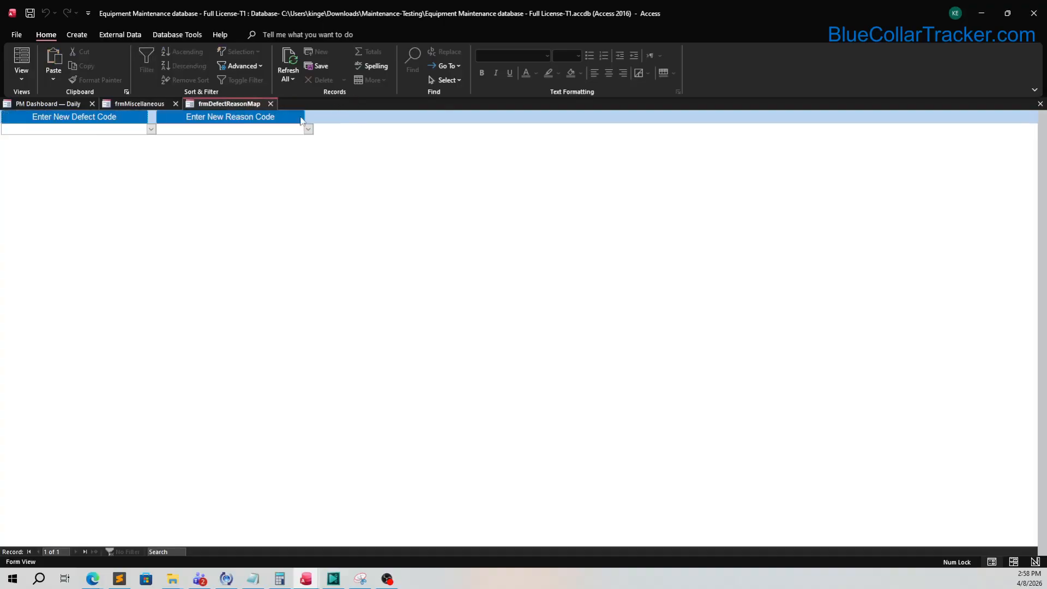
left_click(271, 104)
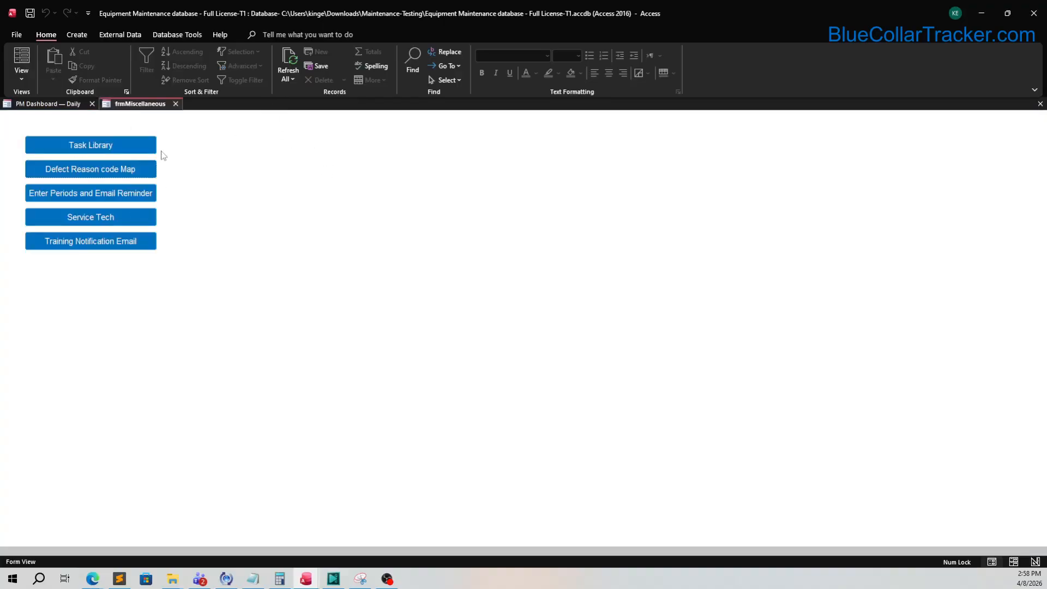
left_click(176, 104)
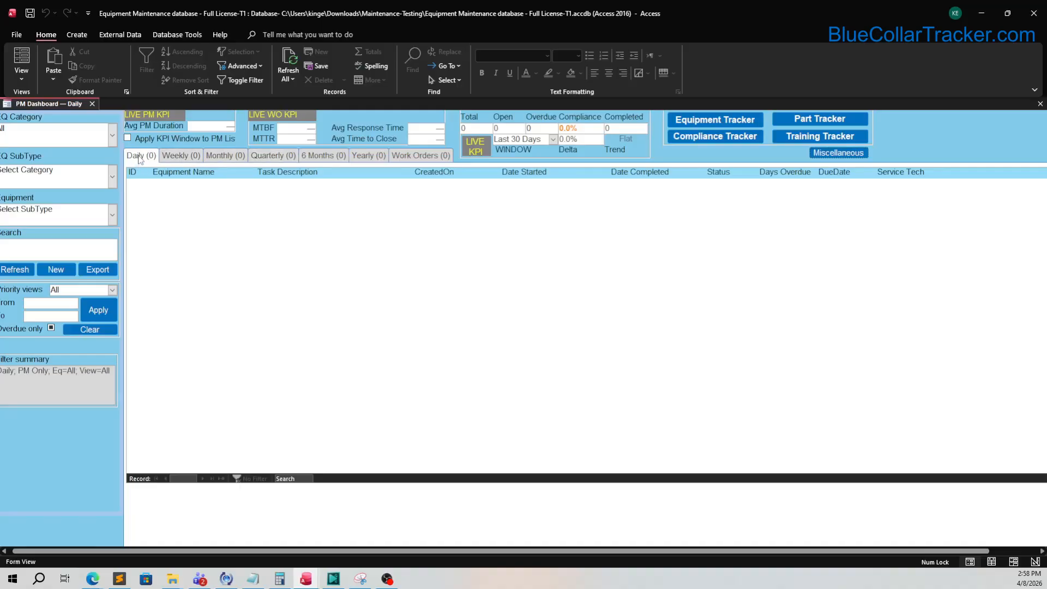
Step: Check the dashboard's equipment categories, and restart the database by closing it and reopening its file from the Maintenance-Testing folder
left_click(113, 134)
left_click(113, 134)
left_click(1034, 13)
left_click(613, 243)
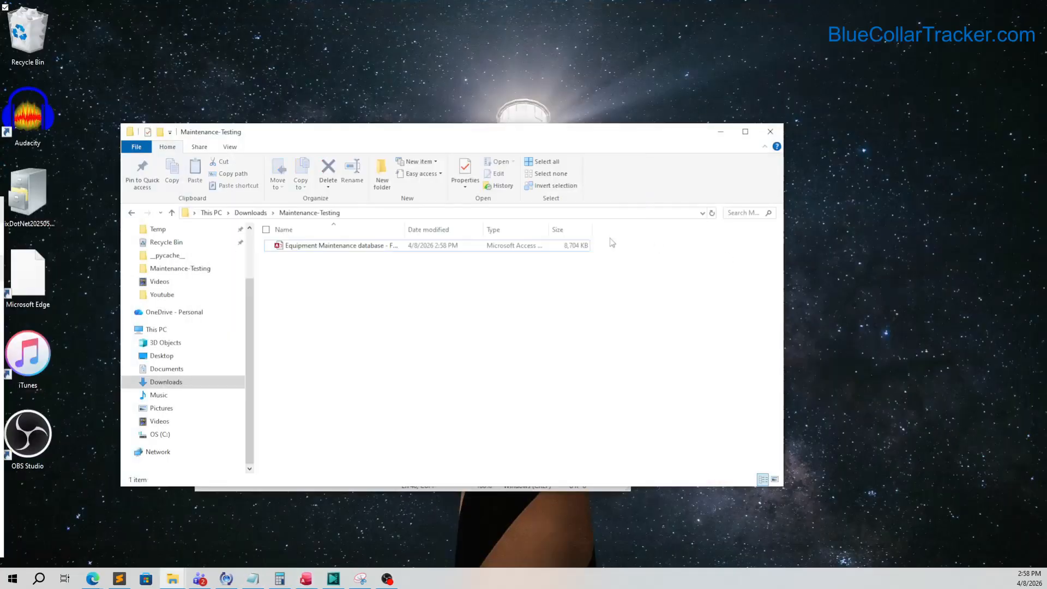
double_click(381, 245)
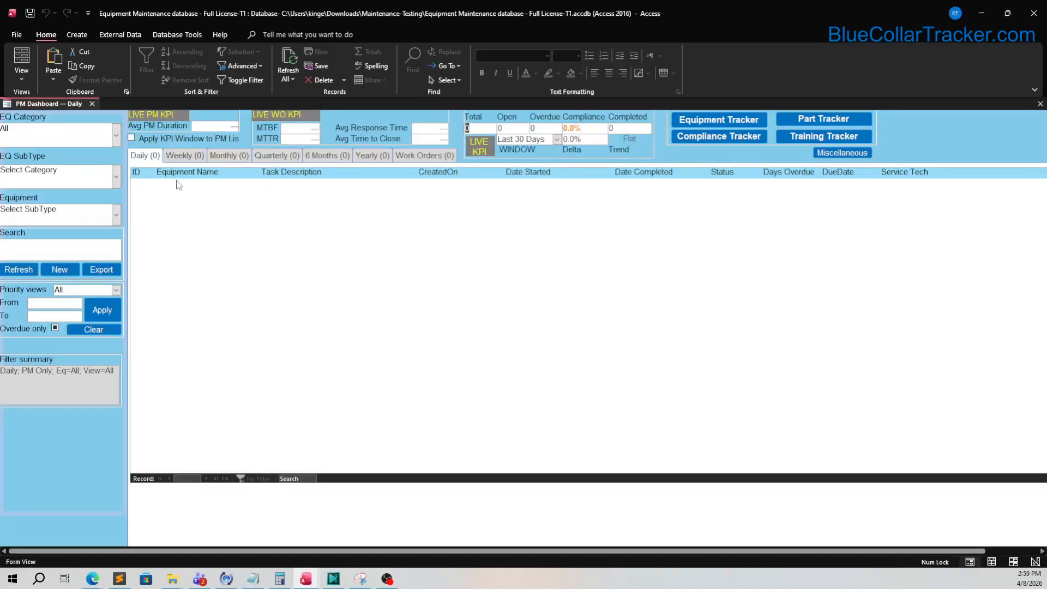
Step: Filter the PM Dashboard to category Facility, subtype HVAC Unit and equipment Compressor 01
left_click(117, 136)
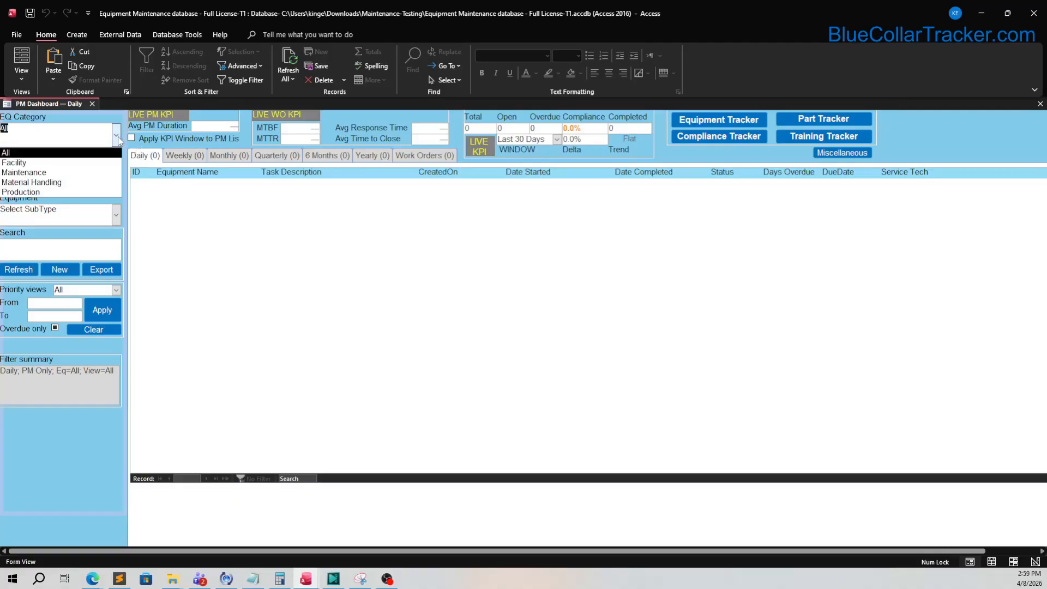
left_click(97, 163)
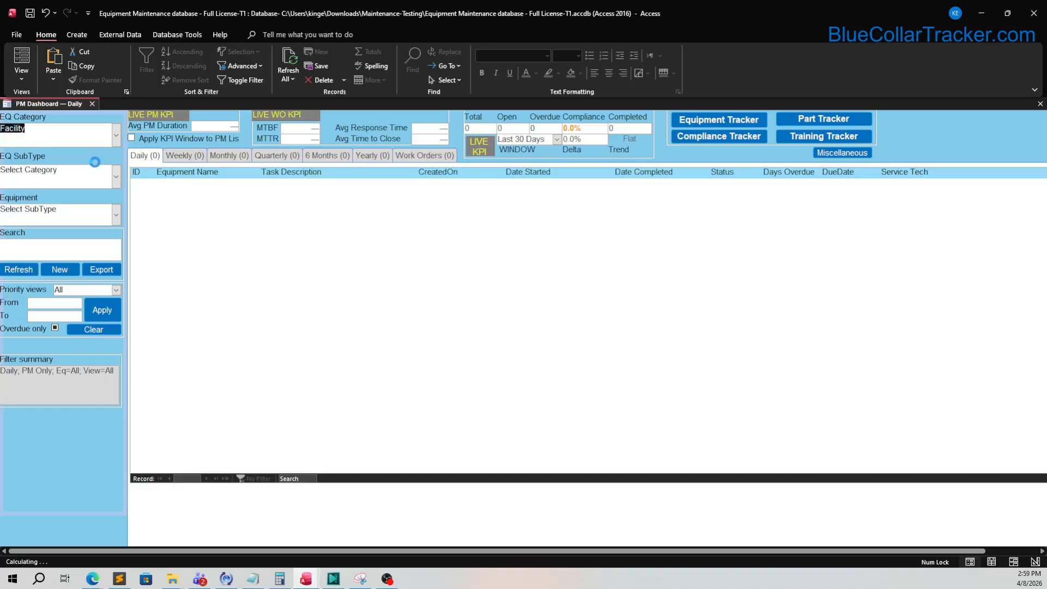
left_click(115, 176)
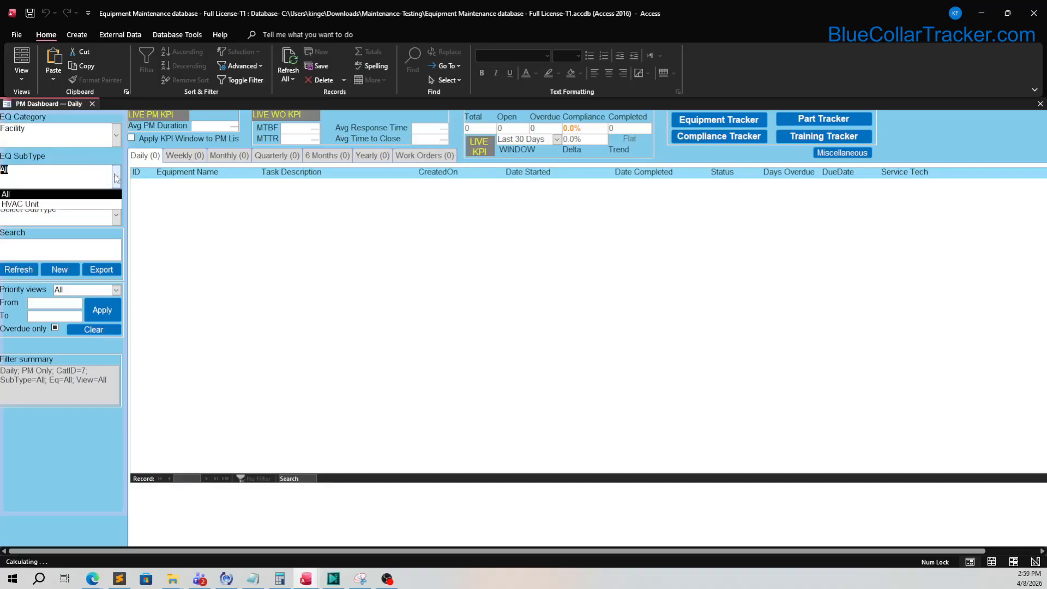
left_click(103, 204)
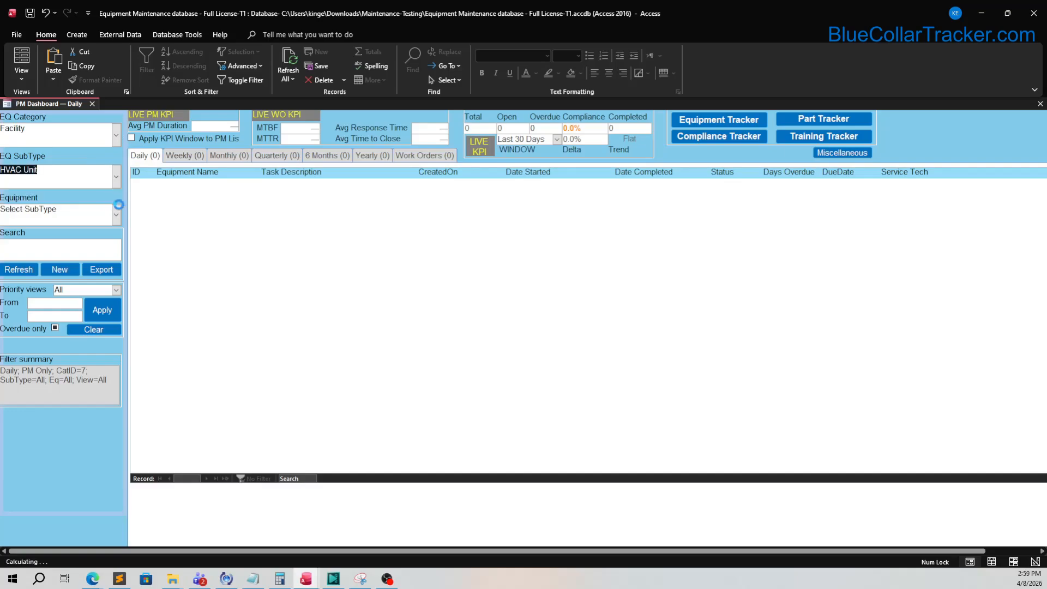
left_click(116, 215)
left_click(107, 232)
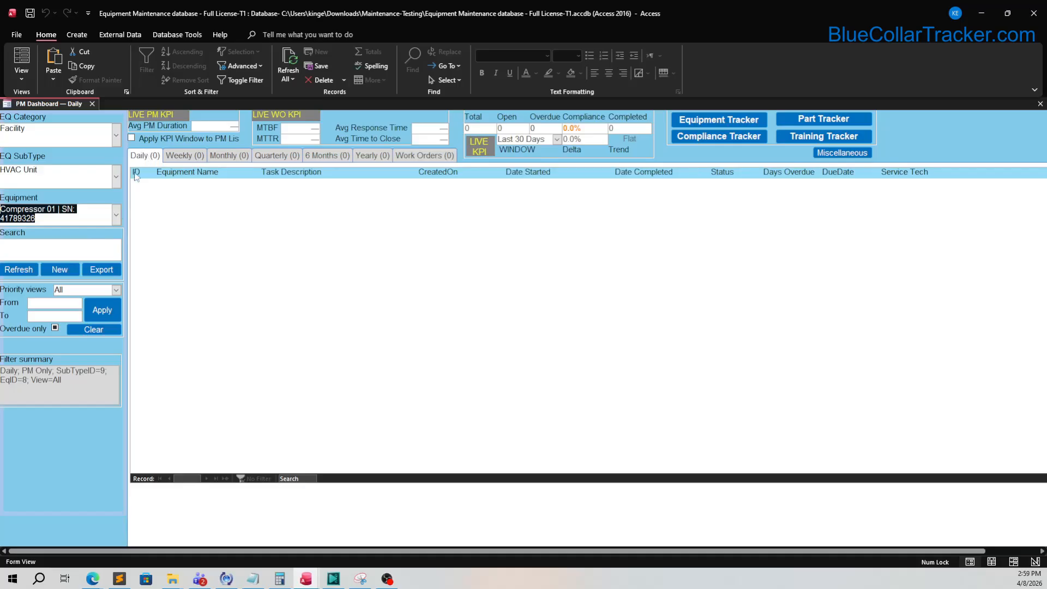
Step: Create a new daily PM for Compressor 01 with the task "Inspect equipment condition" and the comment "Inspection"
left_click(59, 269)
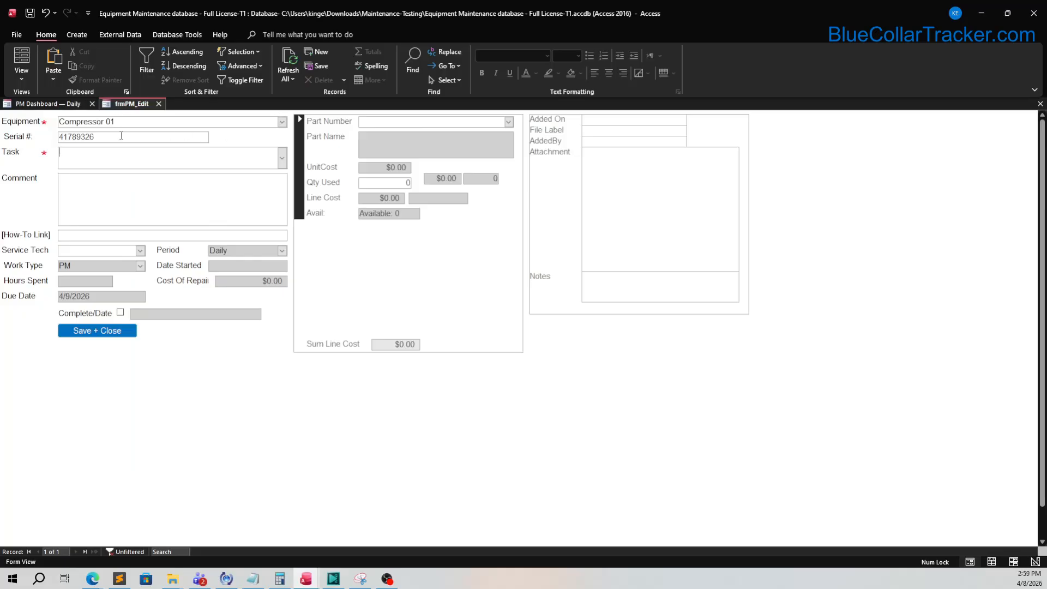
left_click(247, 154)
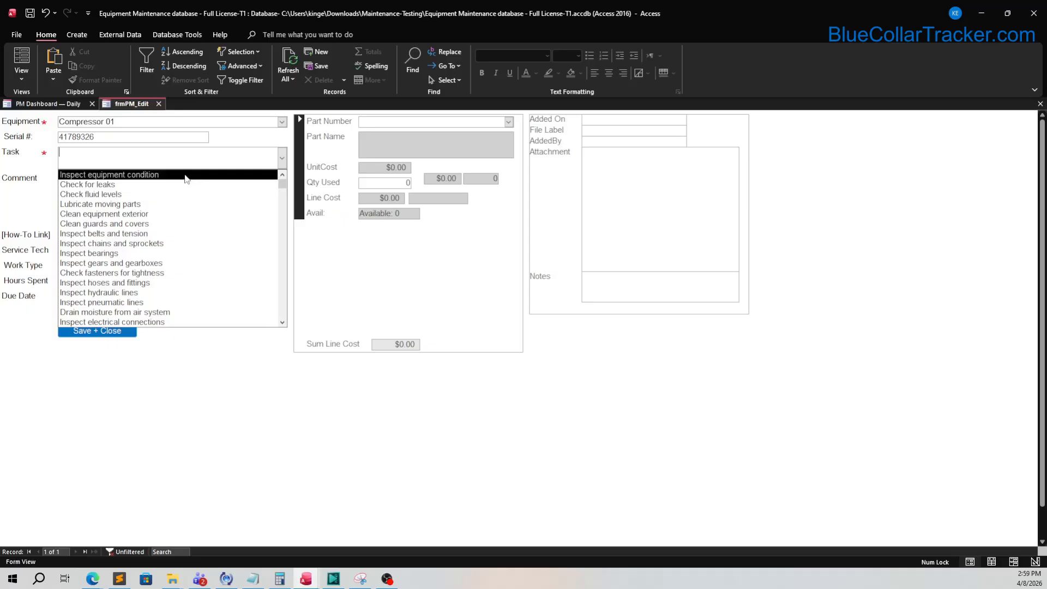
left_click(186, 175)
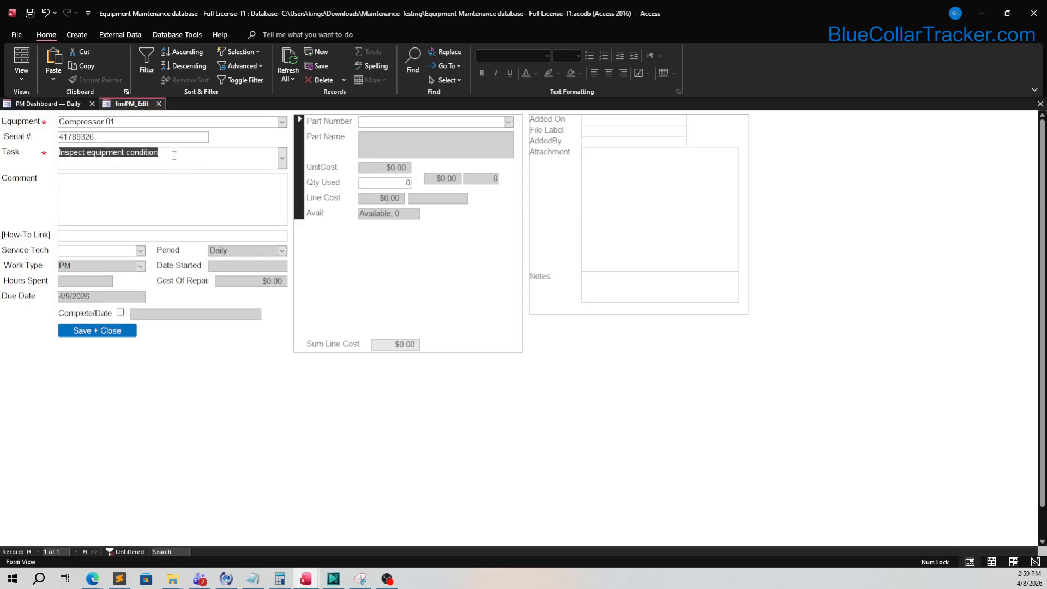
left_click(113, 181)
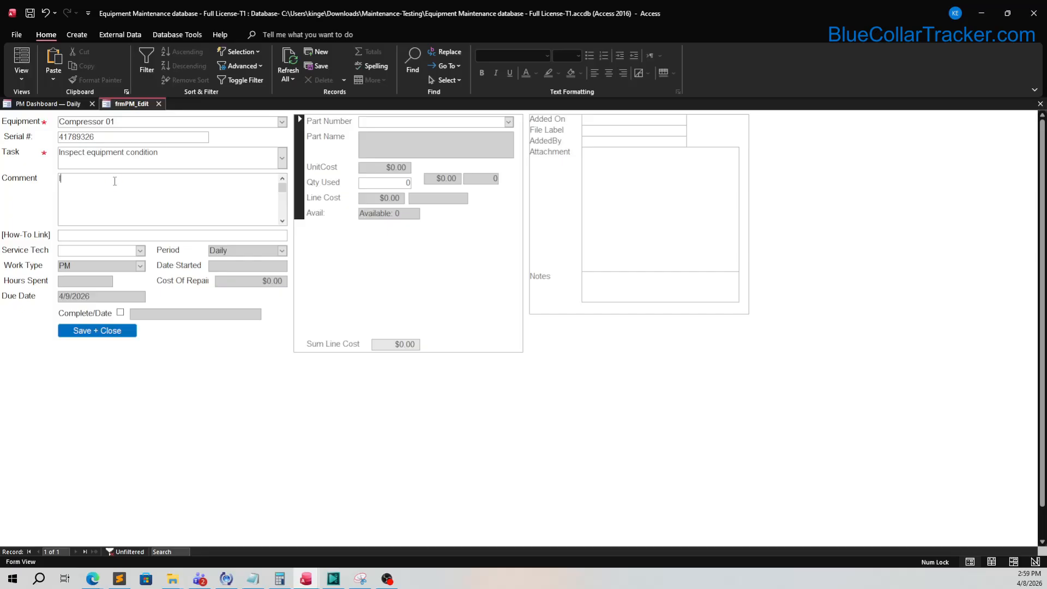
type("Inspectiong")
key("BackSpace")
Step: Copy the Maintenance-Testing folder's path into the PM's How-To Link, and save the PM with a refresh of the dashboard list
left_click(120, 238)
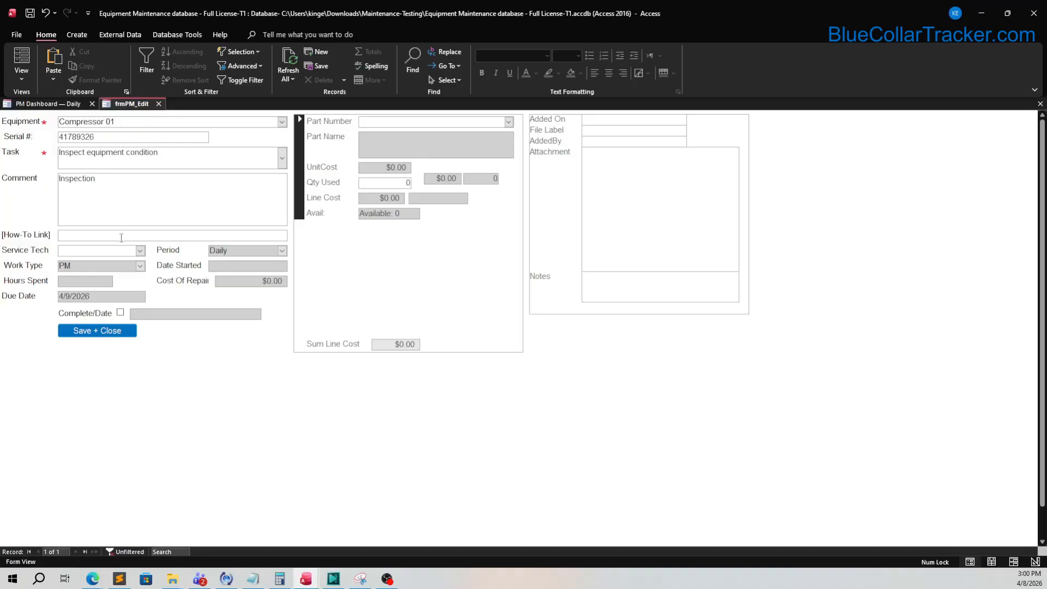
left_click(173, 579)
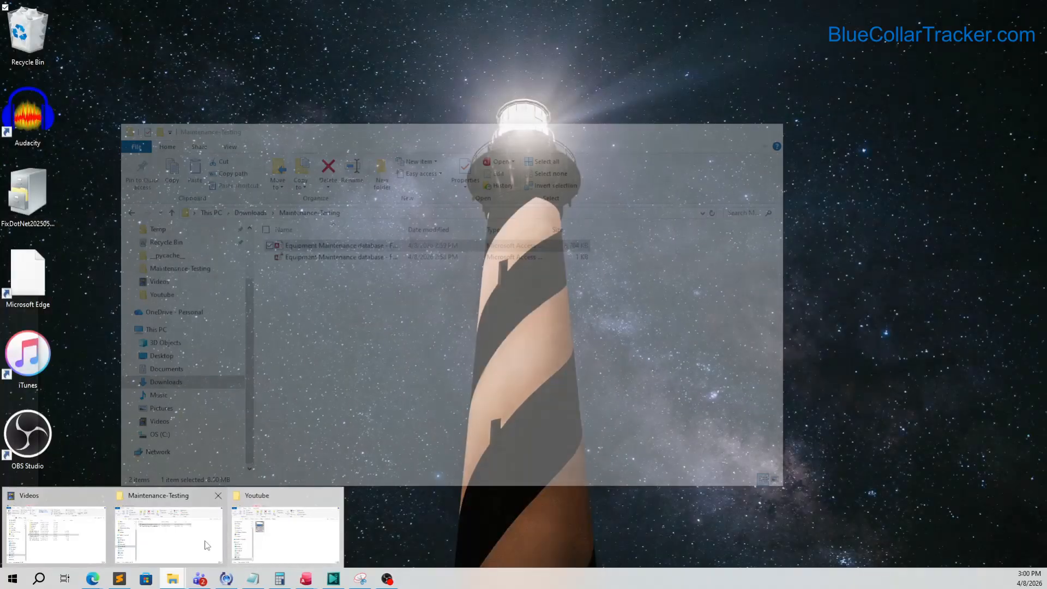
left_click(196, 539)
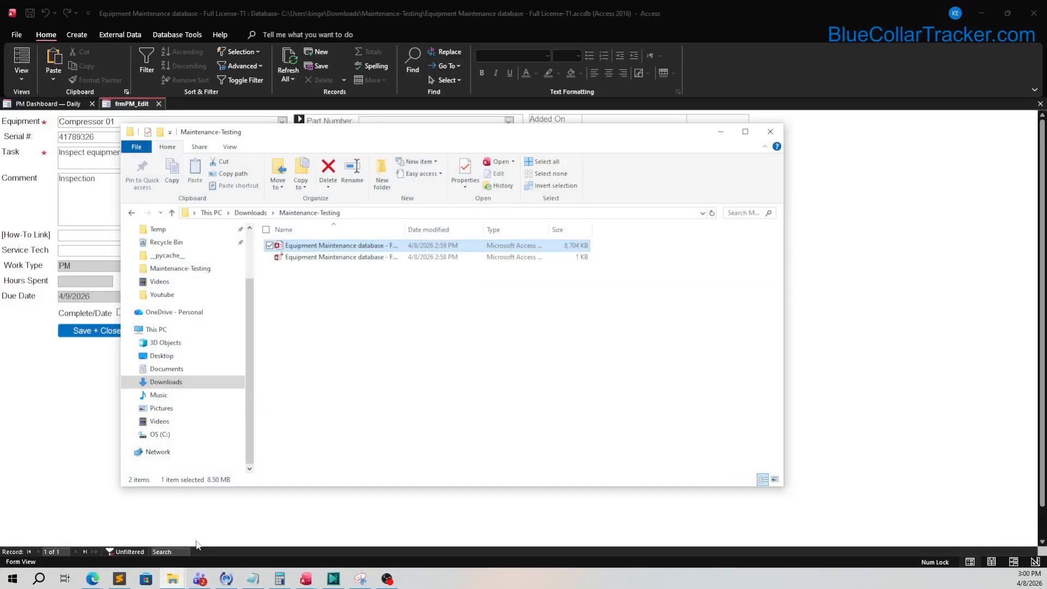
left_click(393, 216)
right_click(393, 216)
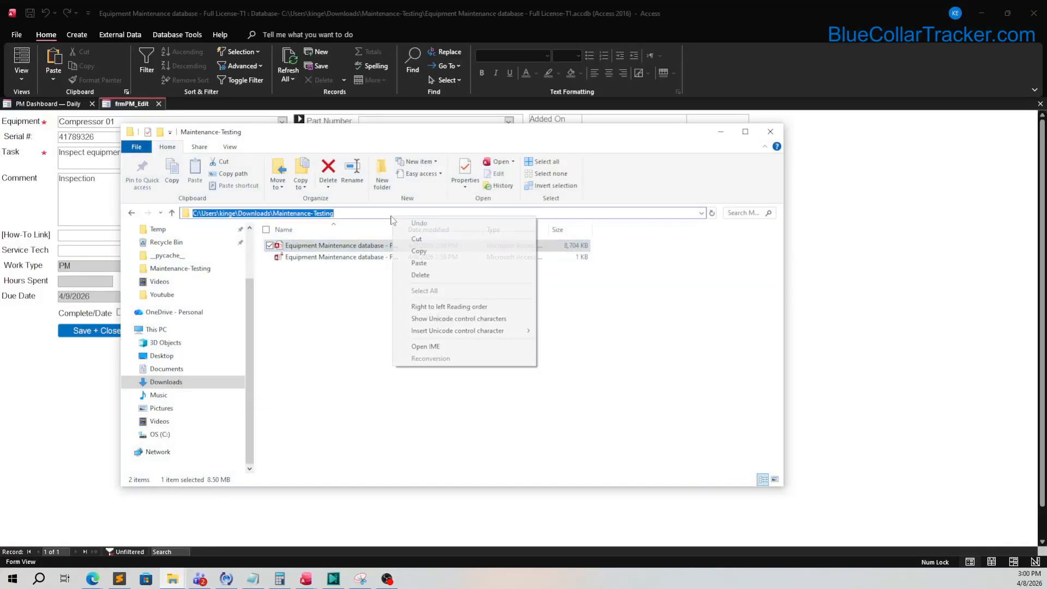
left_click(437, 254)
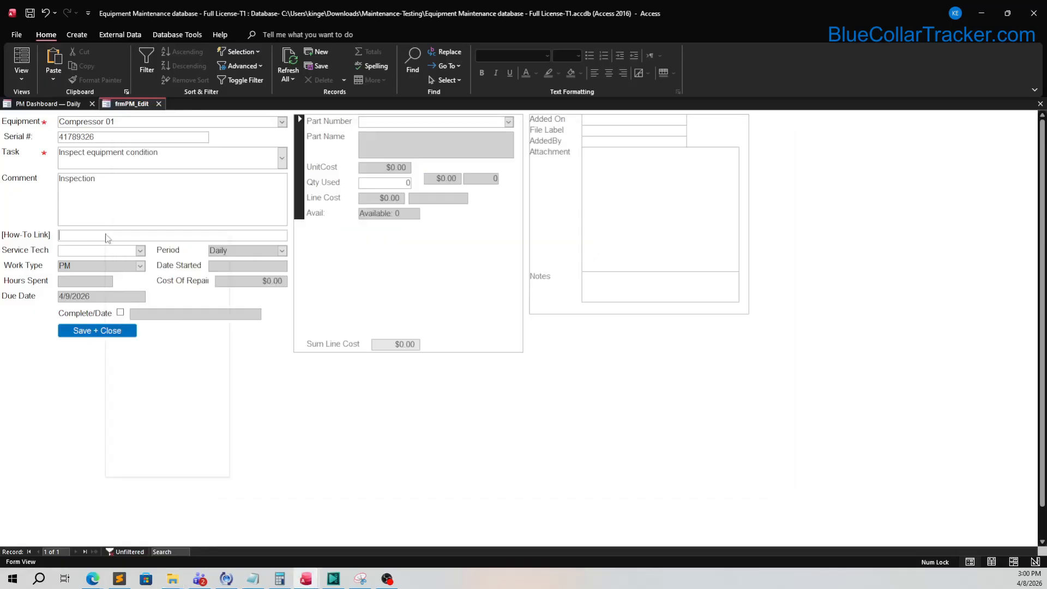
right_click(105, 235)
left_click(136, 271)
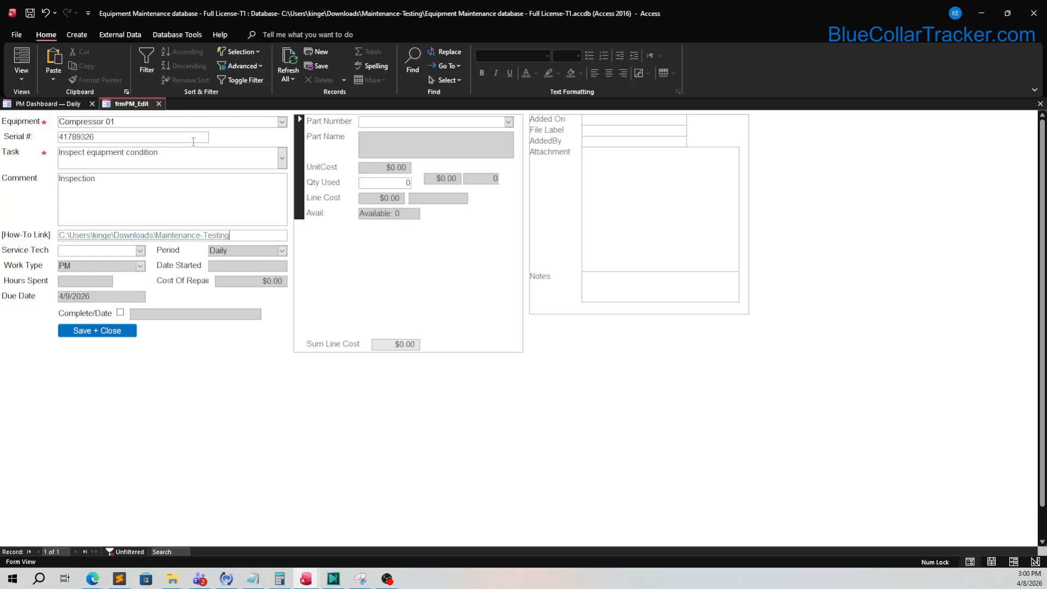
left_click(119, 329)
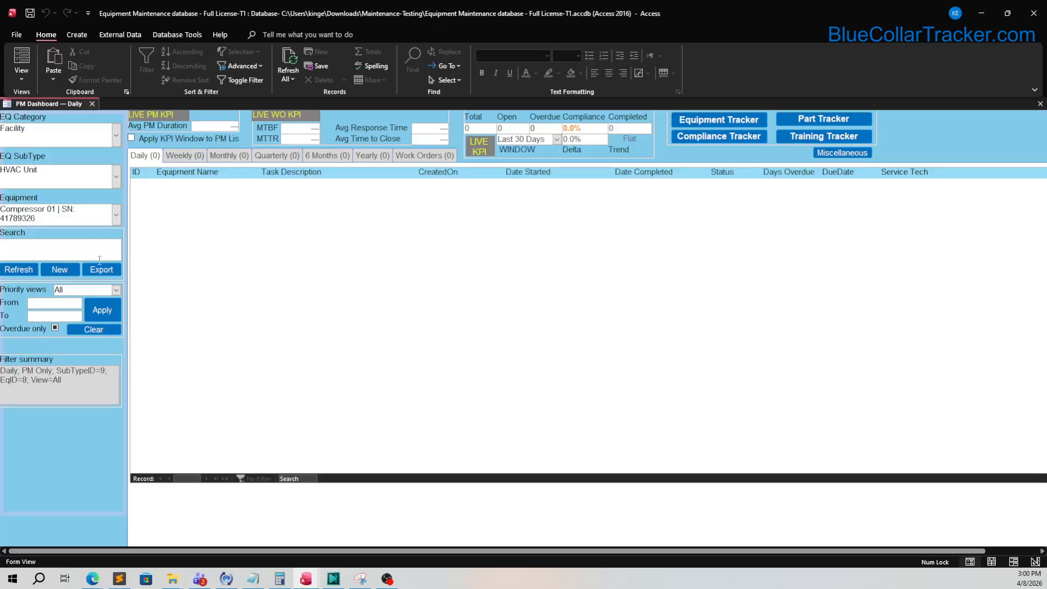
left_click(31, 270)
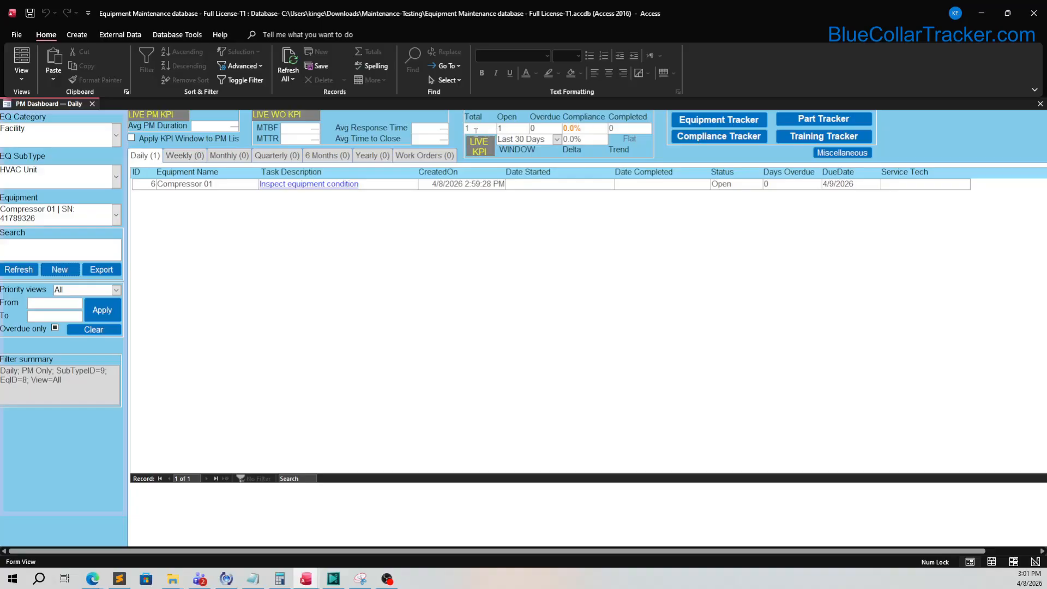
Step: Reopen Compressor 01's "Inspect equipment condition" PM and assign the first listed service technician
left_click(345, 184)
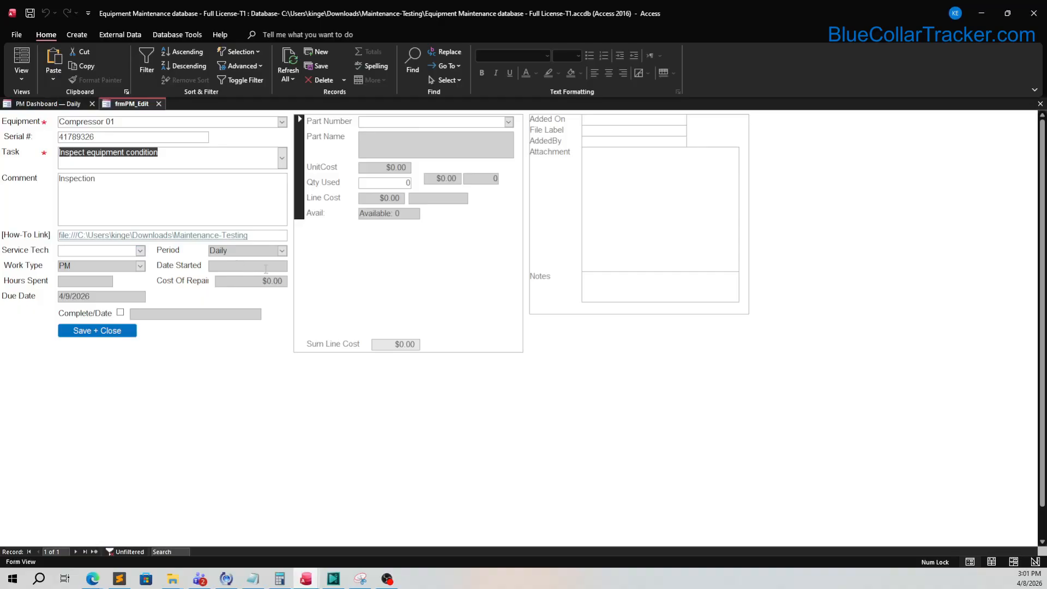
left_click(135, 252)
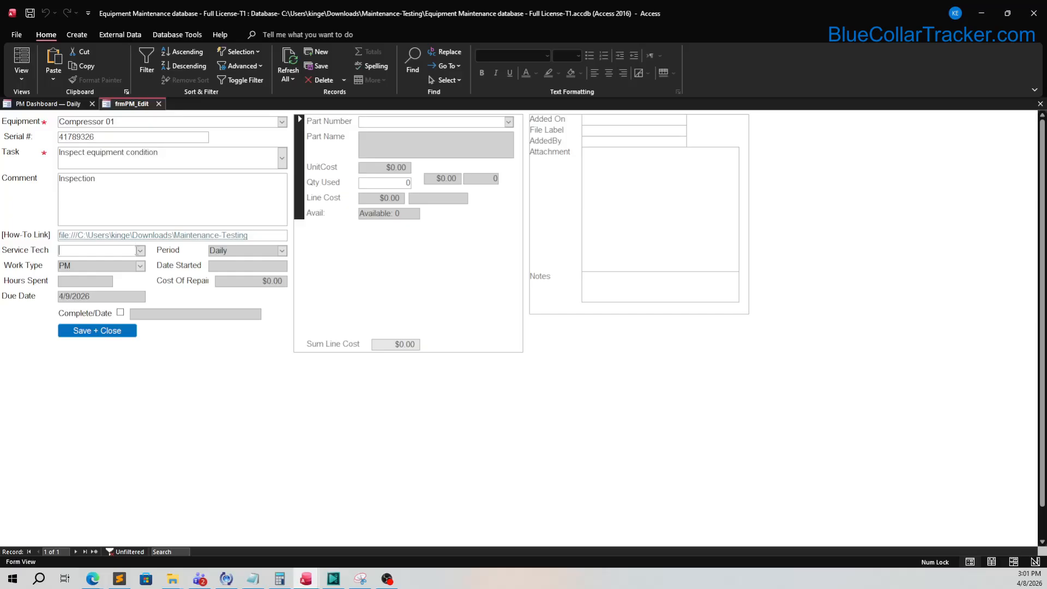
left_click(141, 251)
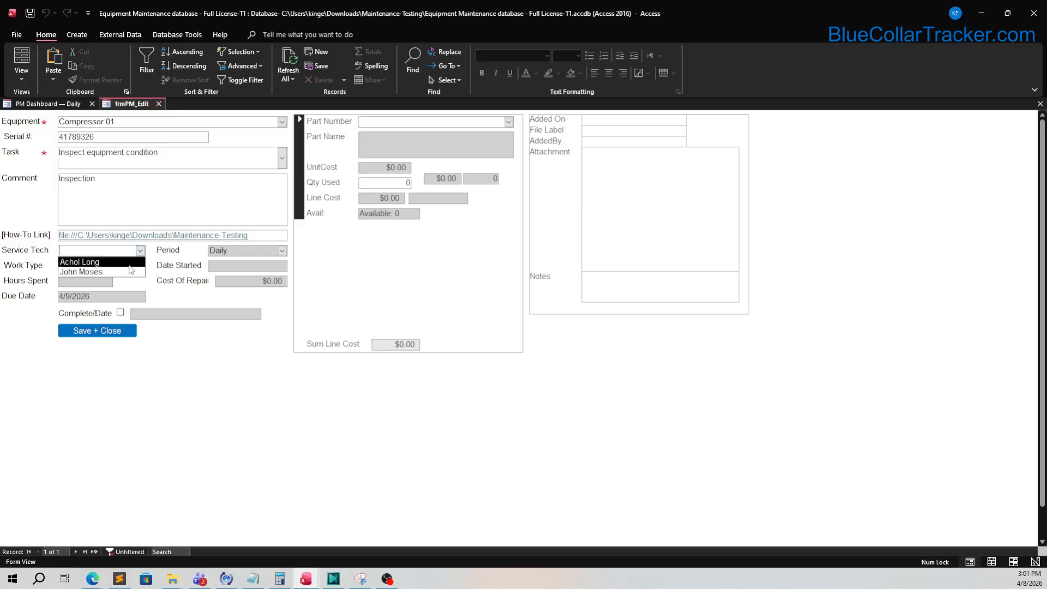
left_click(128, 265)
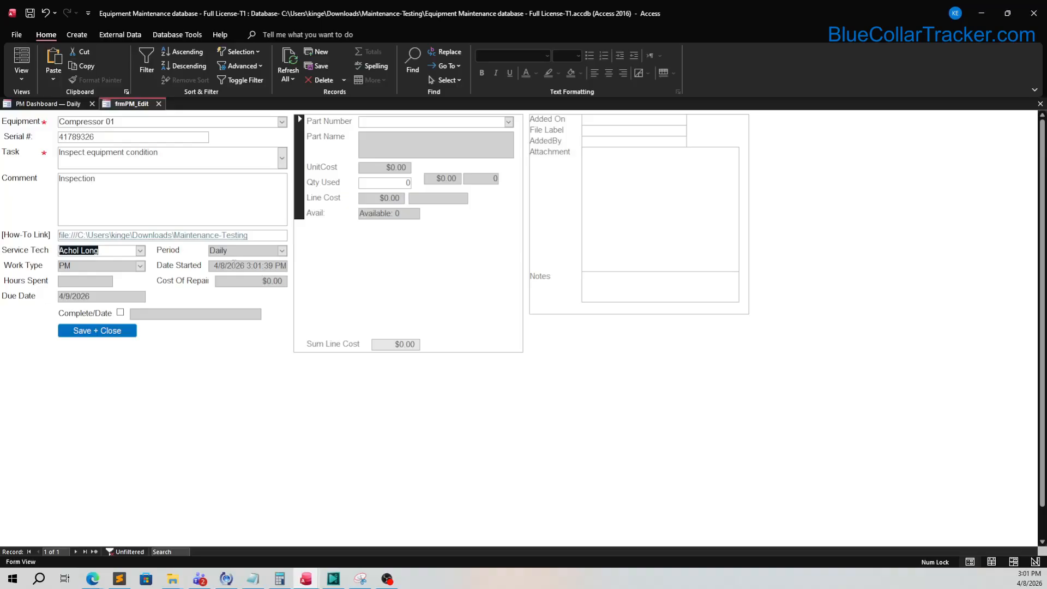
Step: Add part BLT-A42 (A42 V-Belt) to the PM with a quantity used of 2
left_click(508, 123)
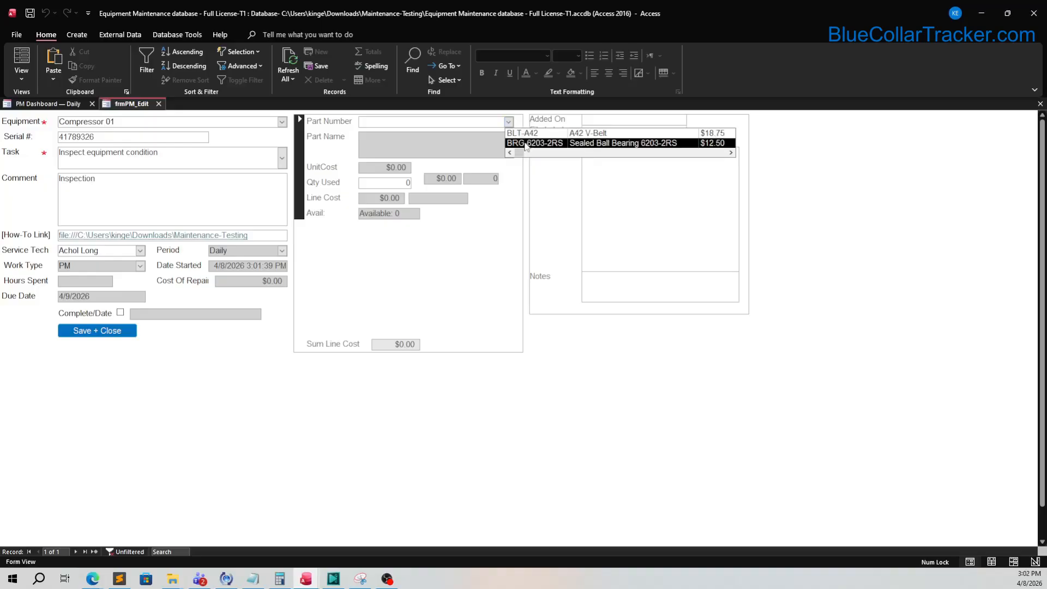
left_click(531, 135)
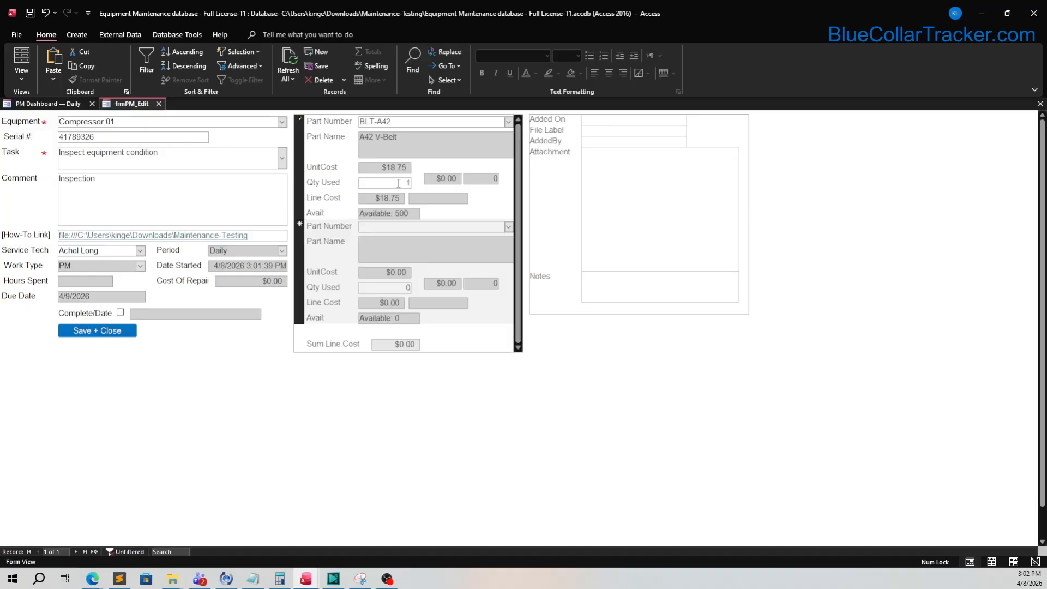
double_click(407, 182)
type("2")
key("Tab")
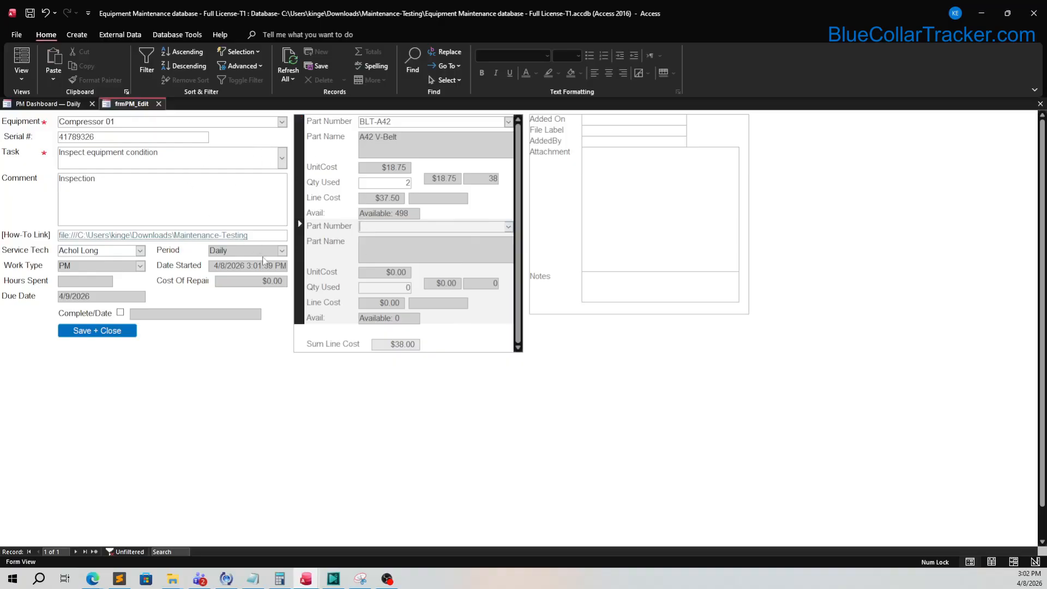
Step: Add part BRG-6203-2RS (Sealed Ball Bearing 6203-2RS) to the PM with a quantity used of 3
left_click(508, 227)
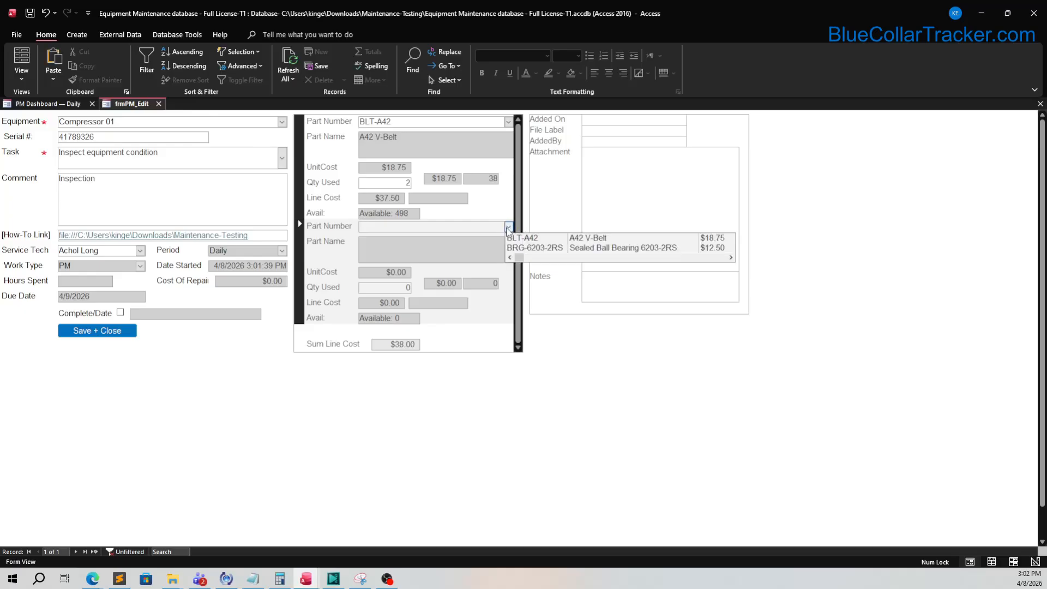
left_click(536, 248)
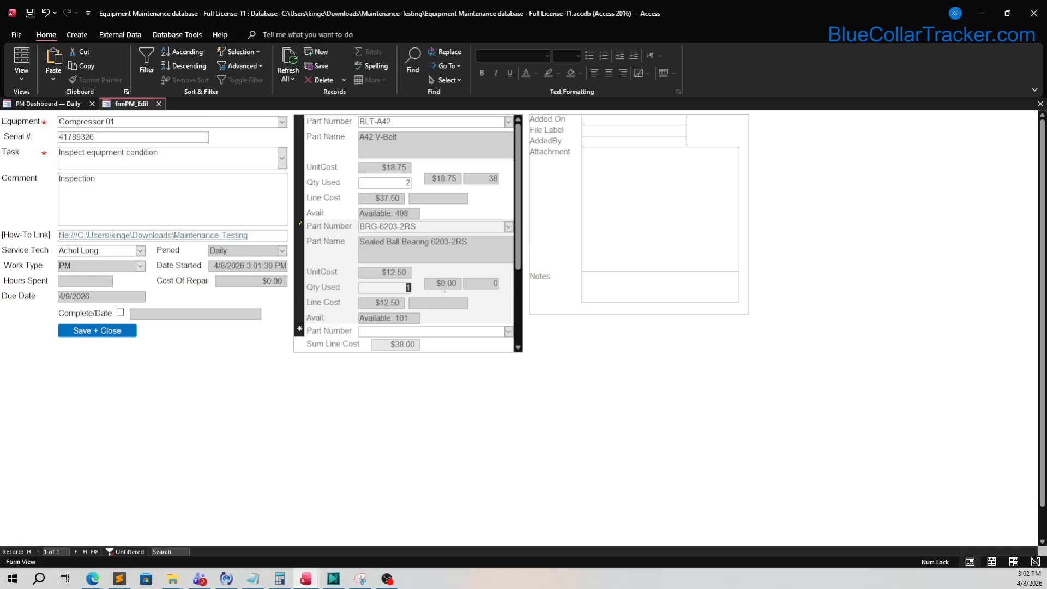
type("3")
left_click(405, 343)
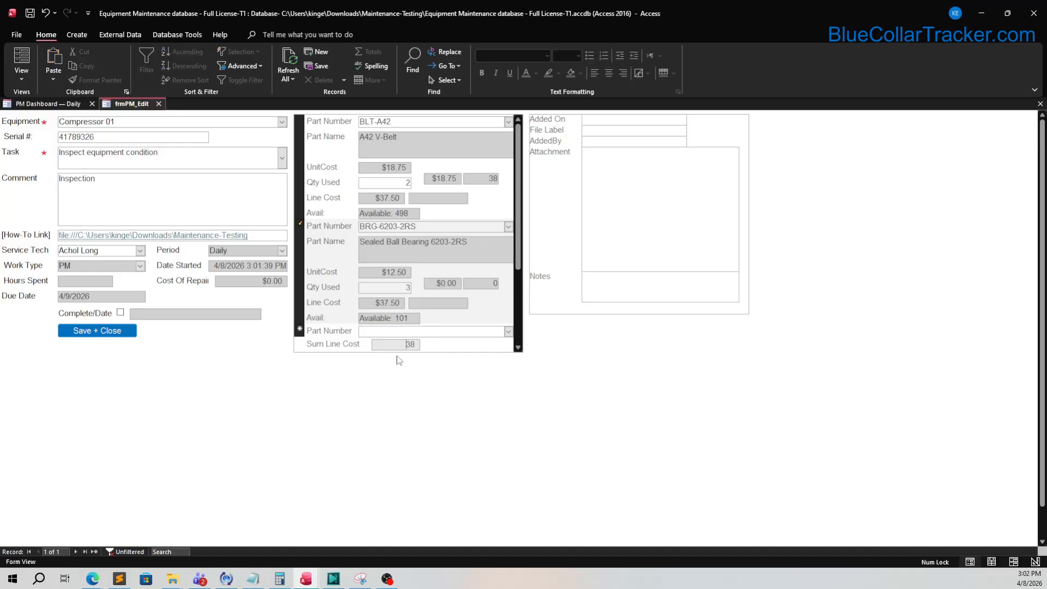
left_click(335, 335)
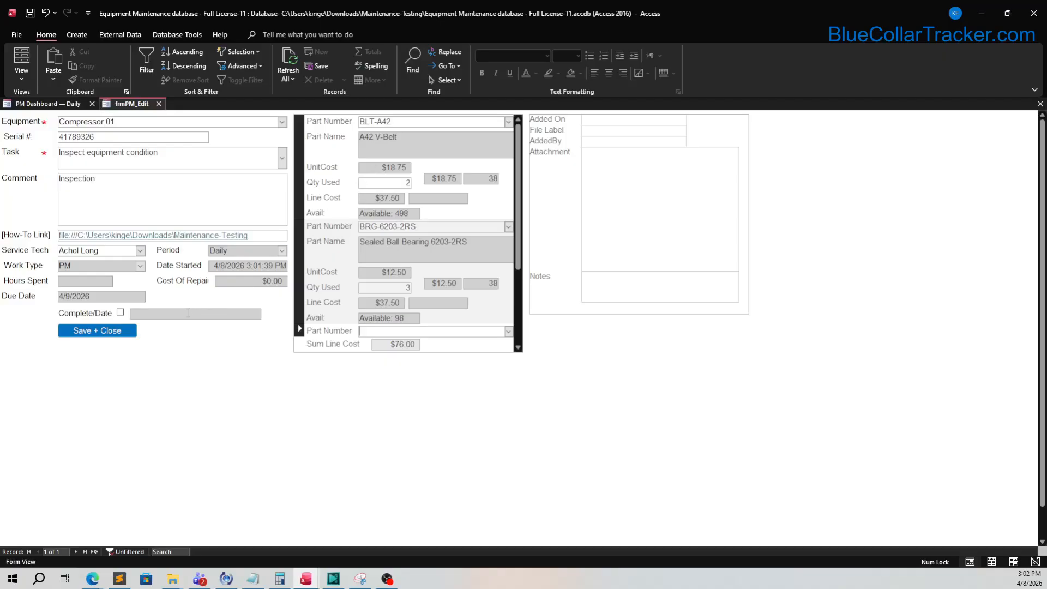
Step: Save and close the PM, and reopen Compressor 01's "Inspect equipment condition" task from the daily list
left_click(117, 331)
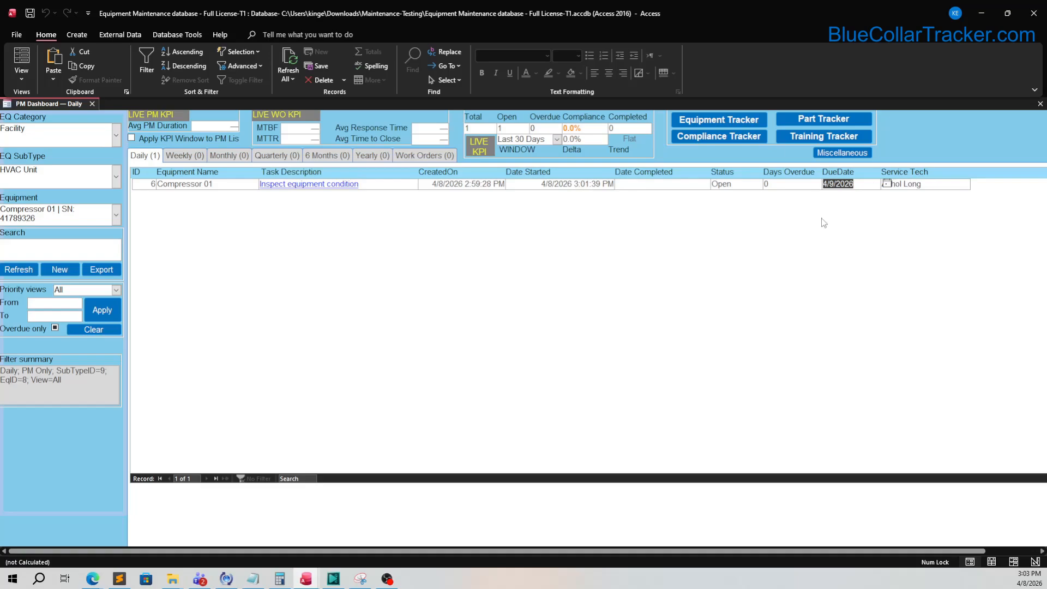
left_click(349, 184)
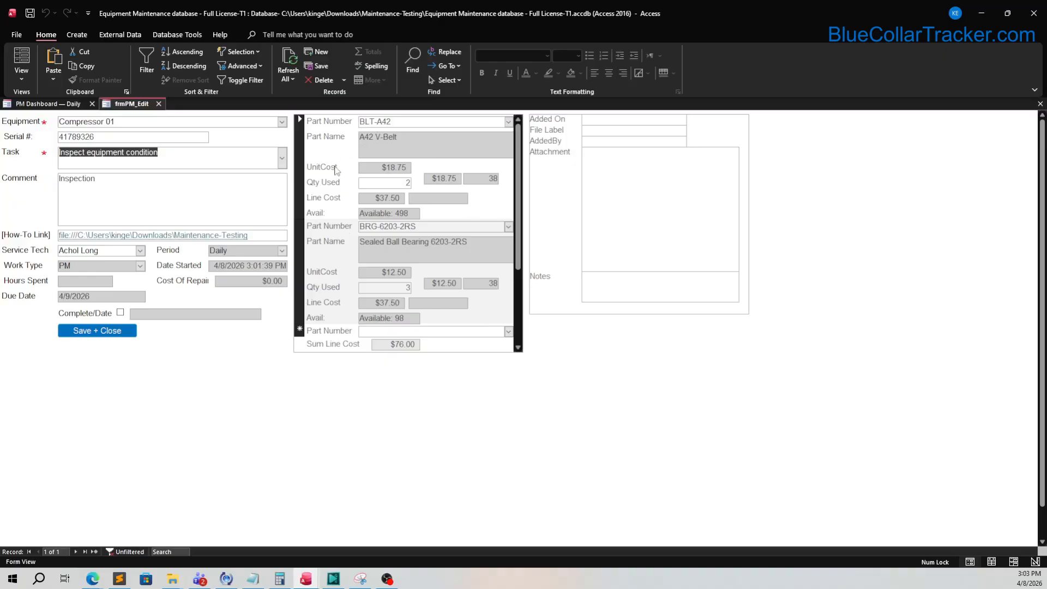
Step: Try to set part BLT-A42's quantity used to 2000, and restore it to 2
left_click(408, 181)
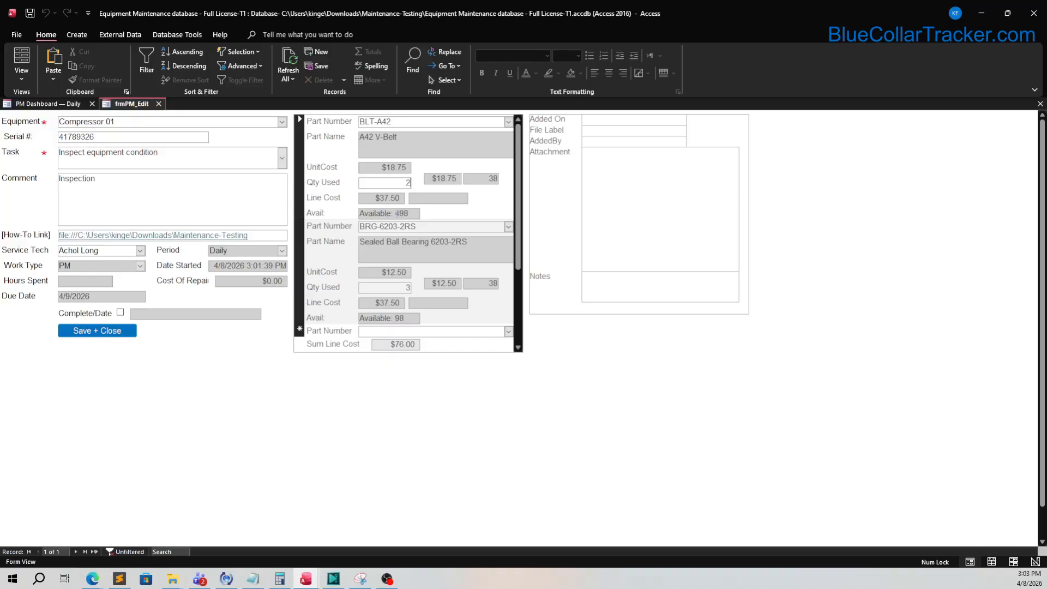
left_click_drag(395, 213, 409, 213)
type("000")
left_click(409, 213)
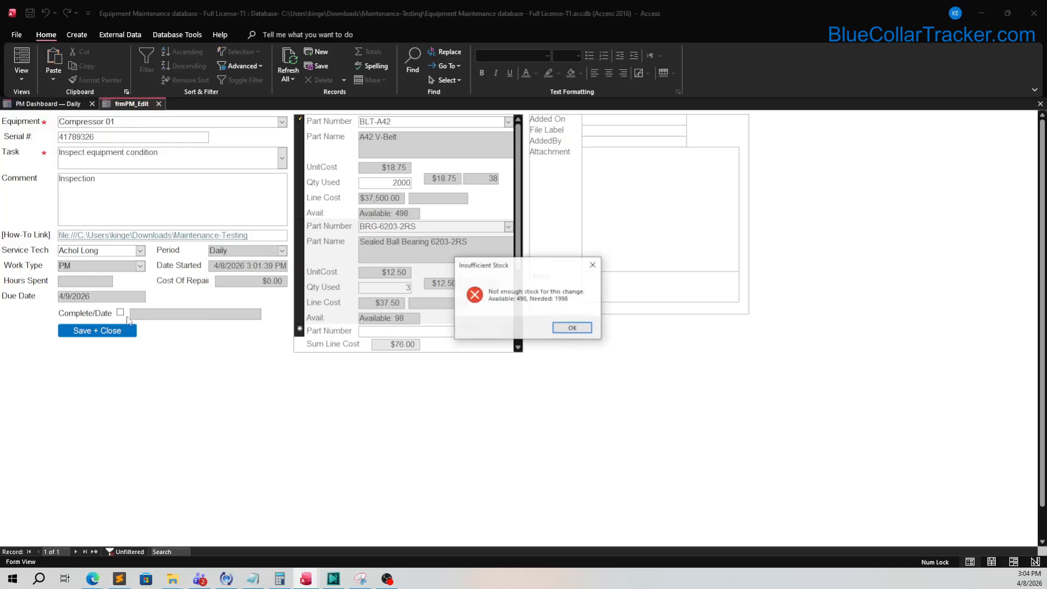
left_click_drag(513, 271, 374, 366)
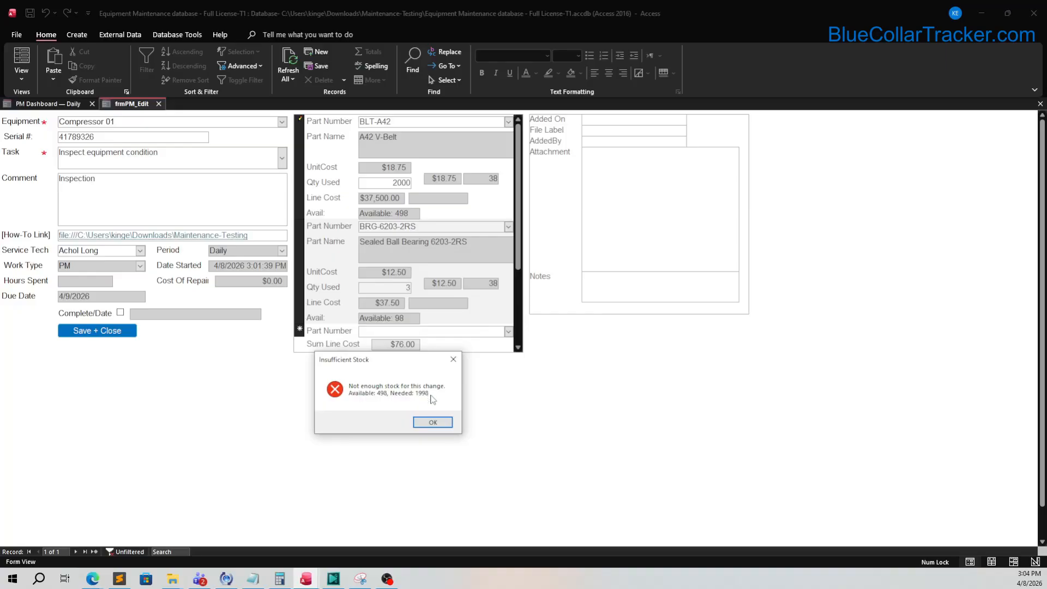
left_click(433, 422)
type("2")
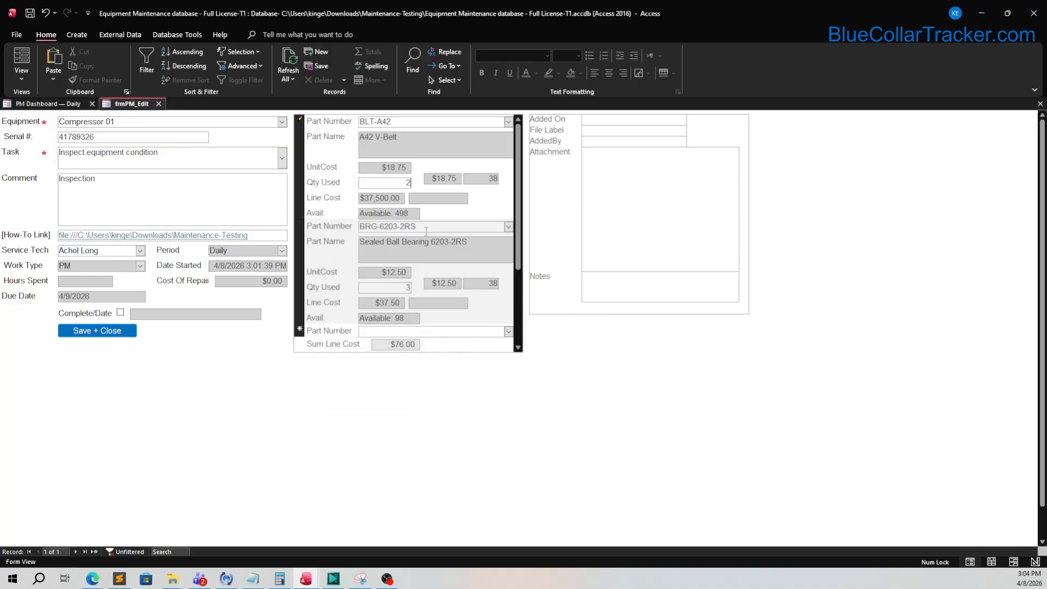
Step: Mark the PM complete and add an attachment record dated 4/8/2026 with the file label "test"
left_click(121, 313)
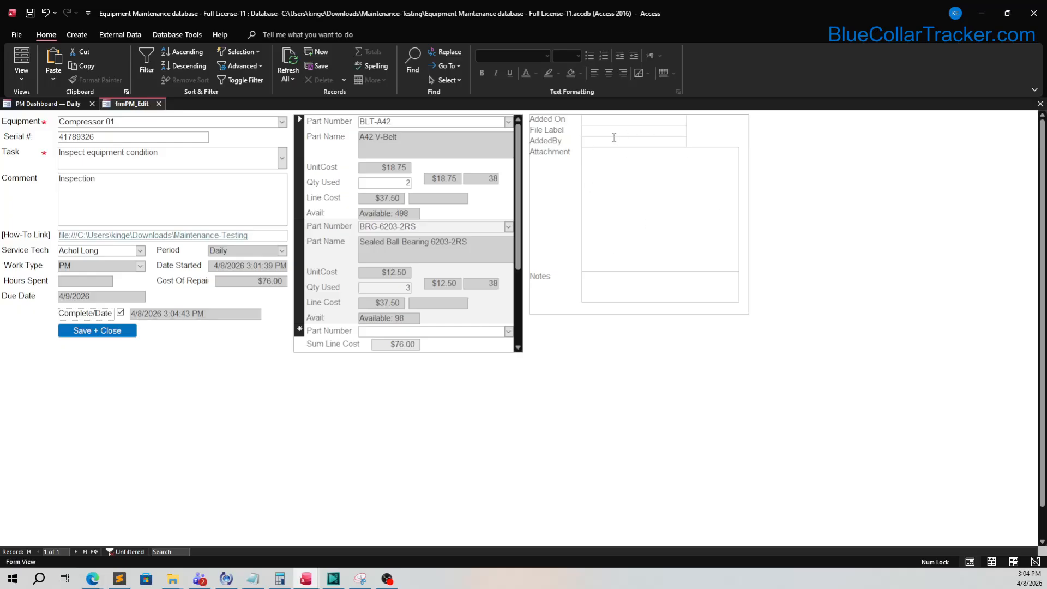
left_click(622, 120)
left_click(694, 121)
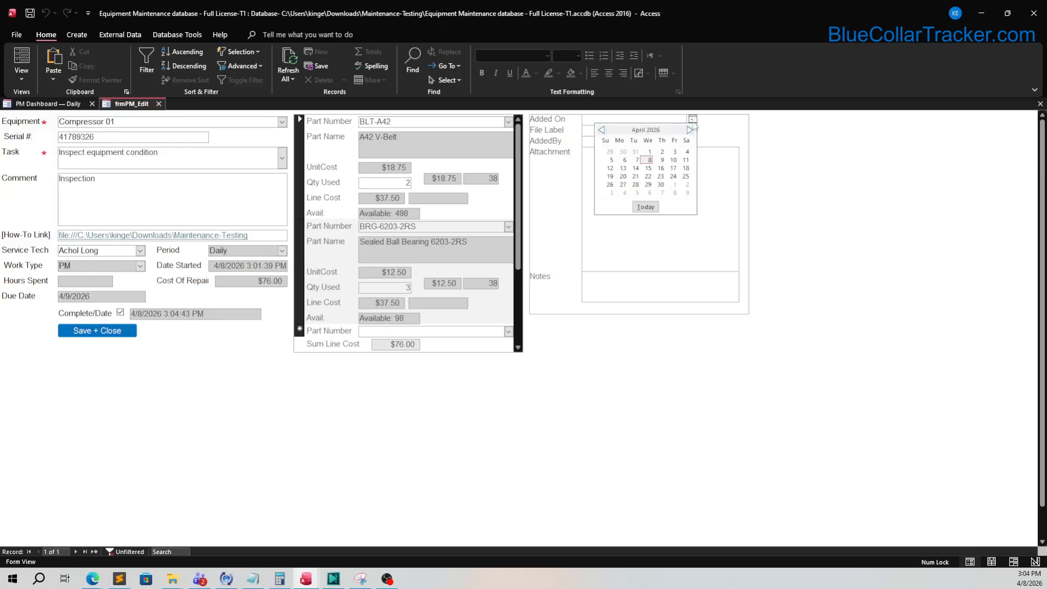
left_click(646, 162)
left_click(677, 130)
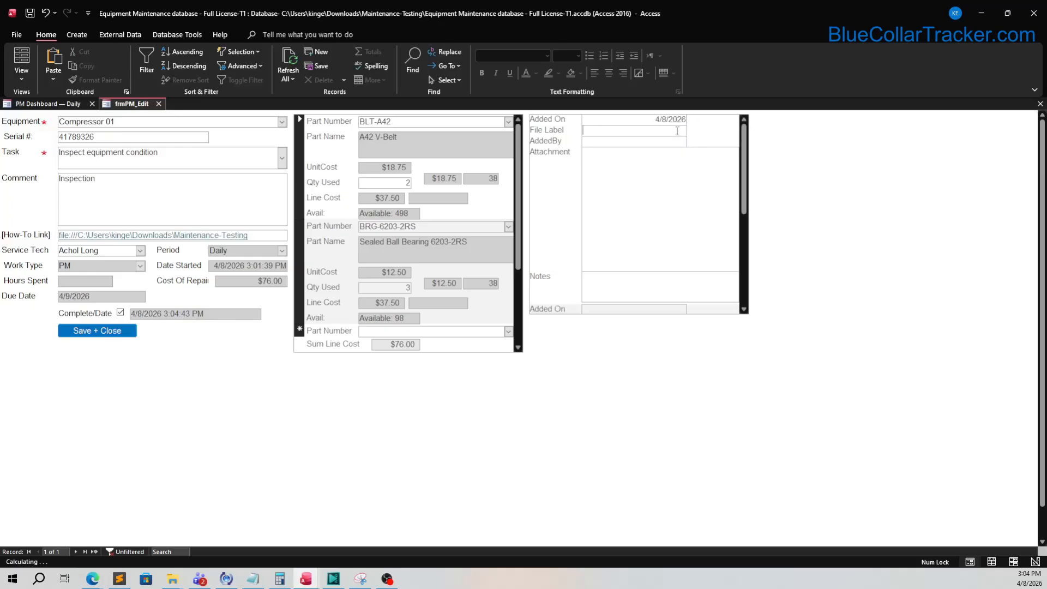
type("test")
Step: Attach the image 1.PNG from the Downloads folder to the PM's attachment record
left_click(665, 186)
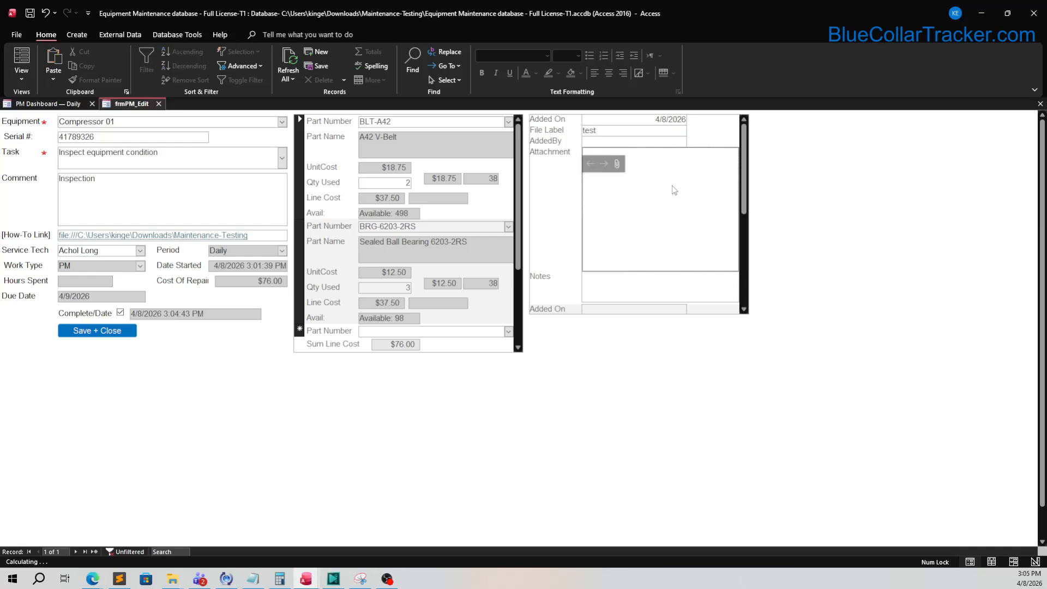
left_click(618, 165)
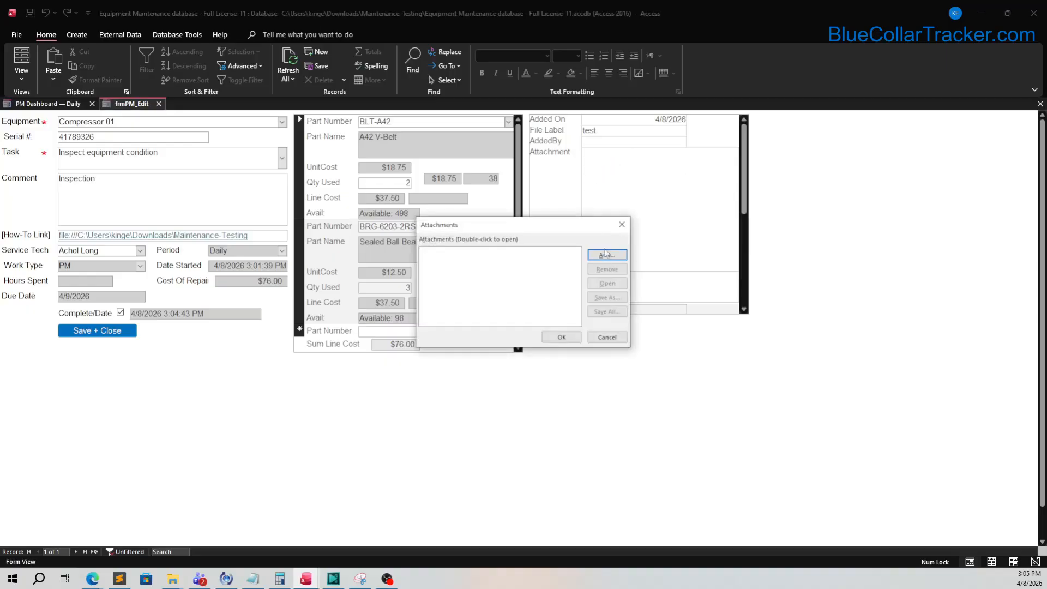
left_click(596, 257)
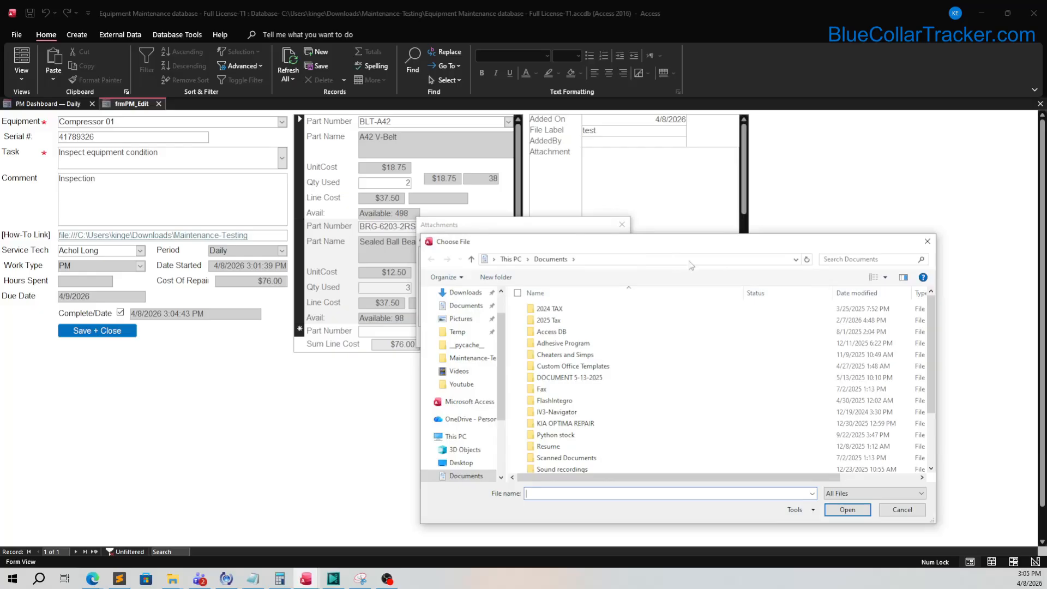
left_click(473, 309)
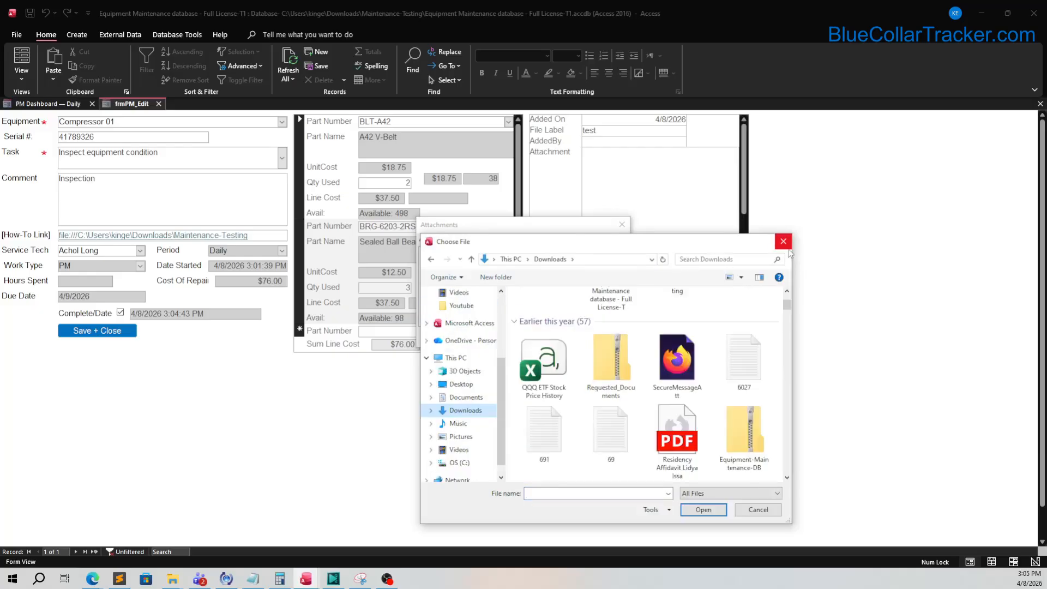
left_click(784, 242)
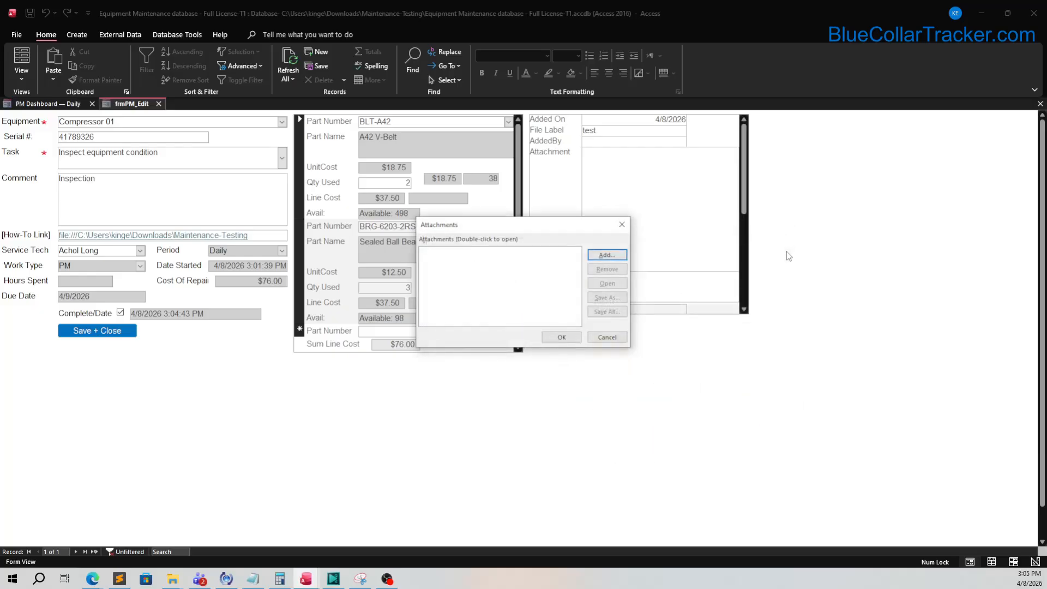
left_click(596, 257)
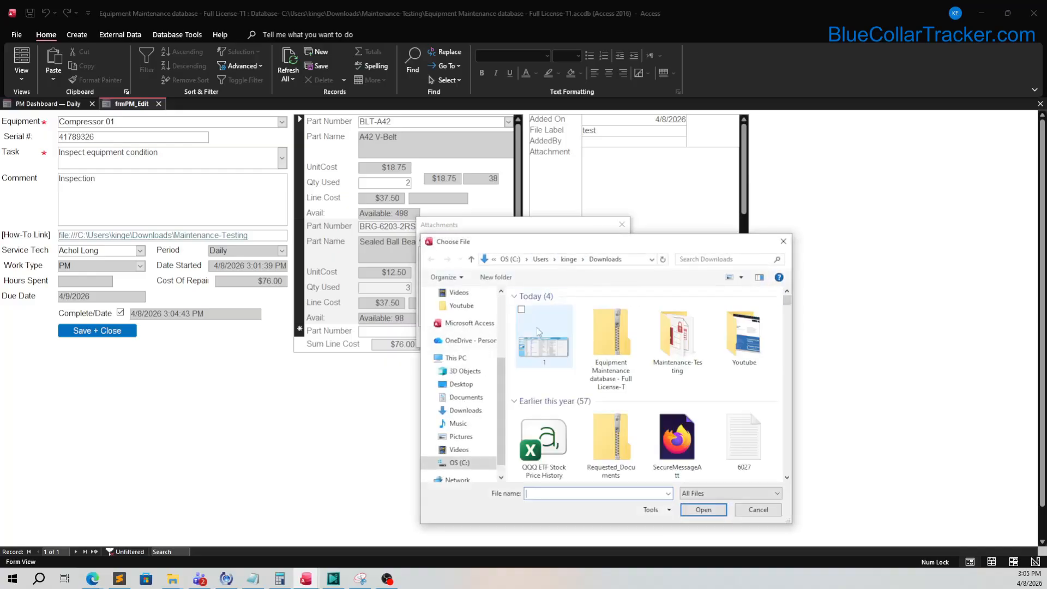
double_click(562, 357)
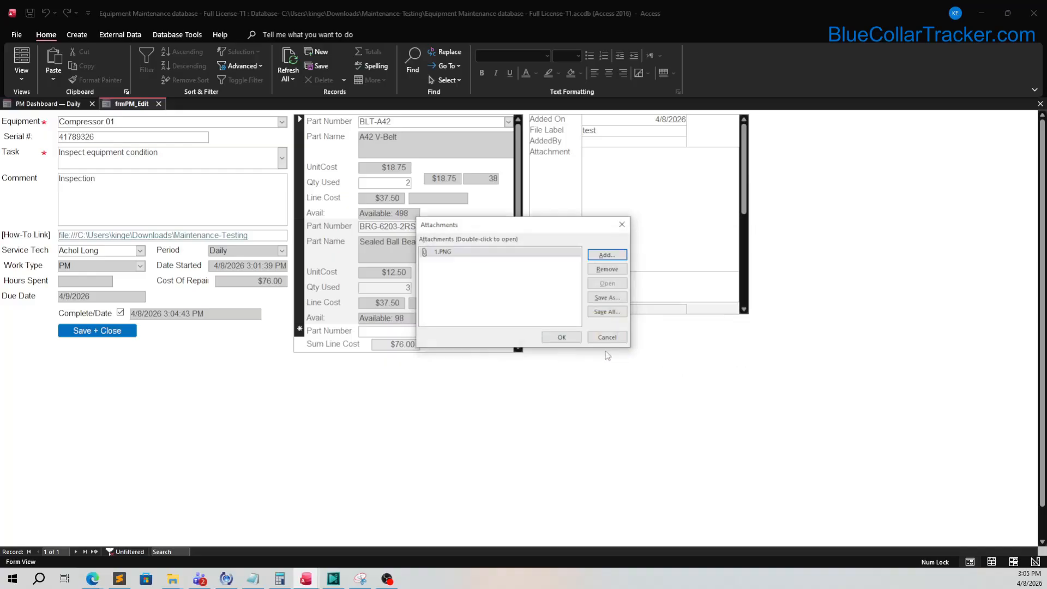
left_click(580, 341)
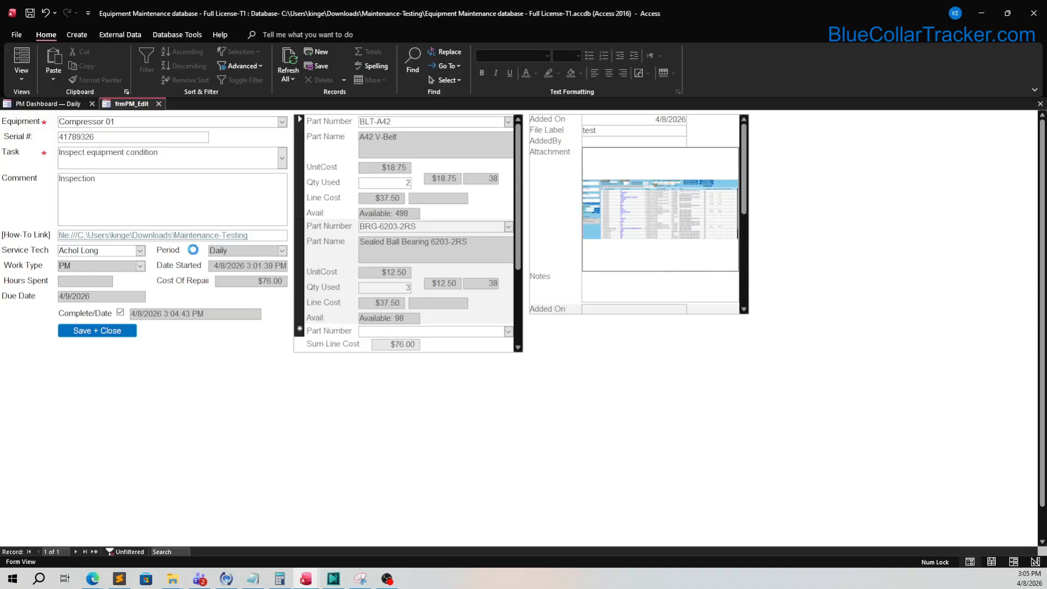
Step: Save and close the completed PM, scheduling the next PM for Compressor 01
left_click(116, 331)
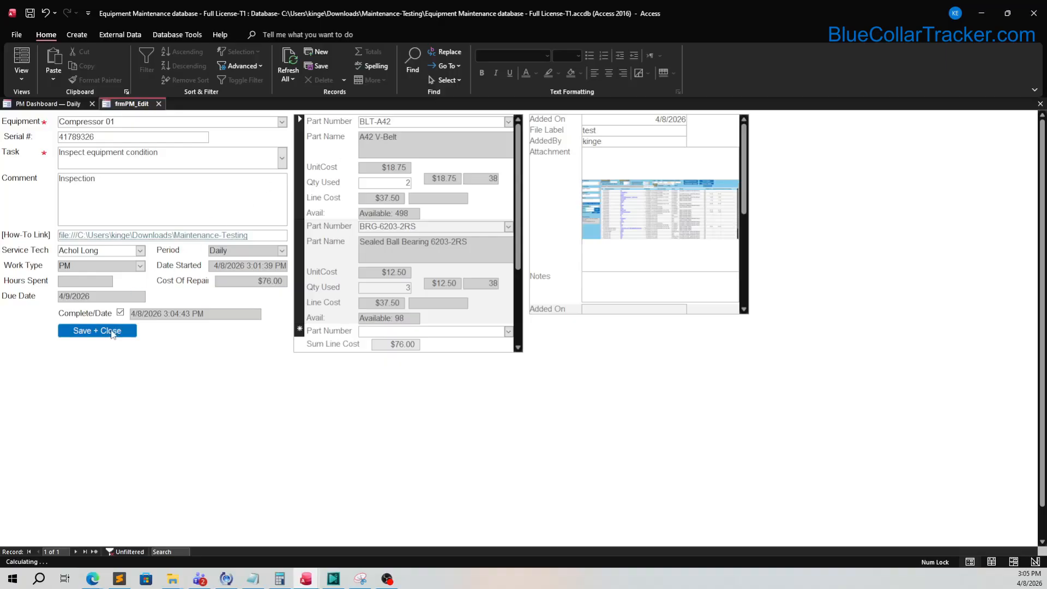
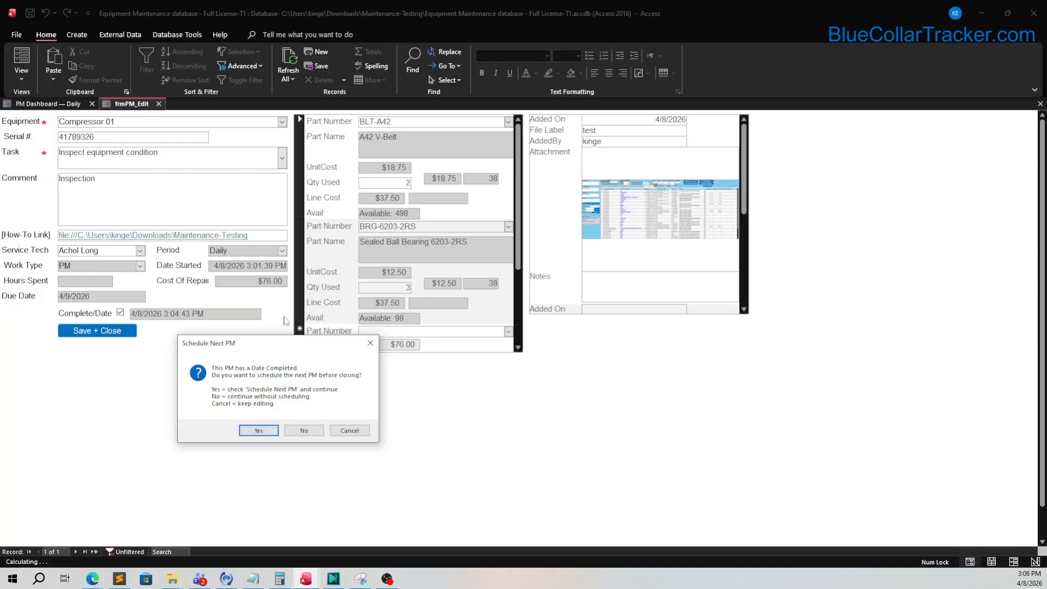
left_click(259, 431)
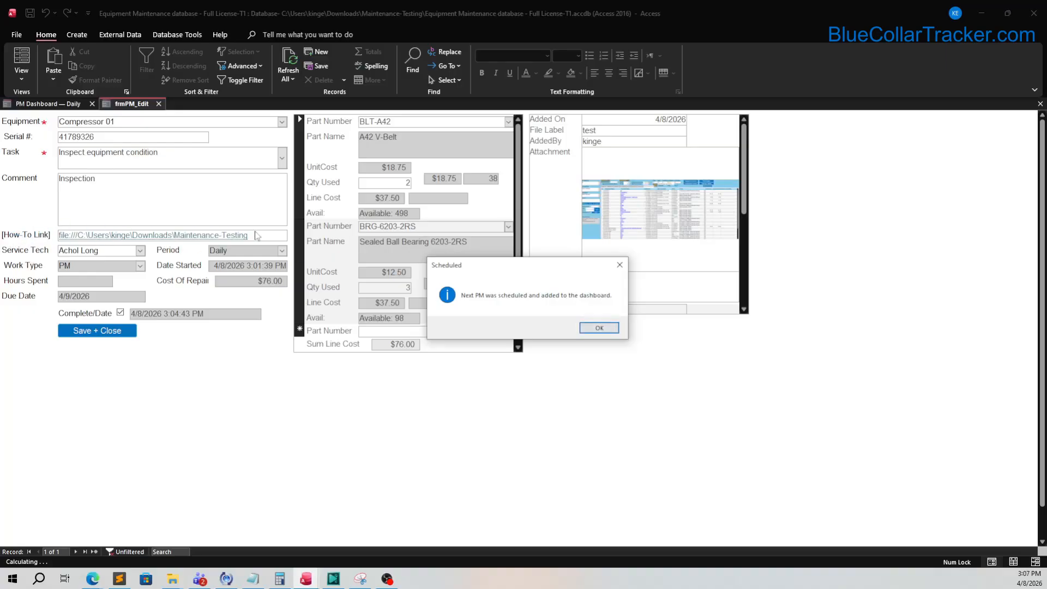
left_click(599, 329)
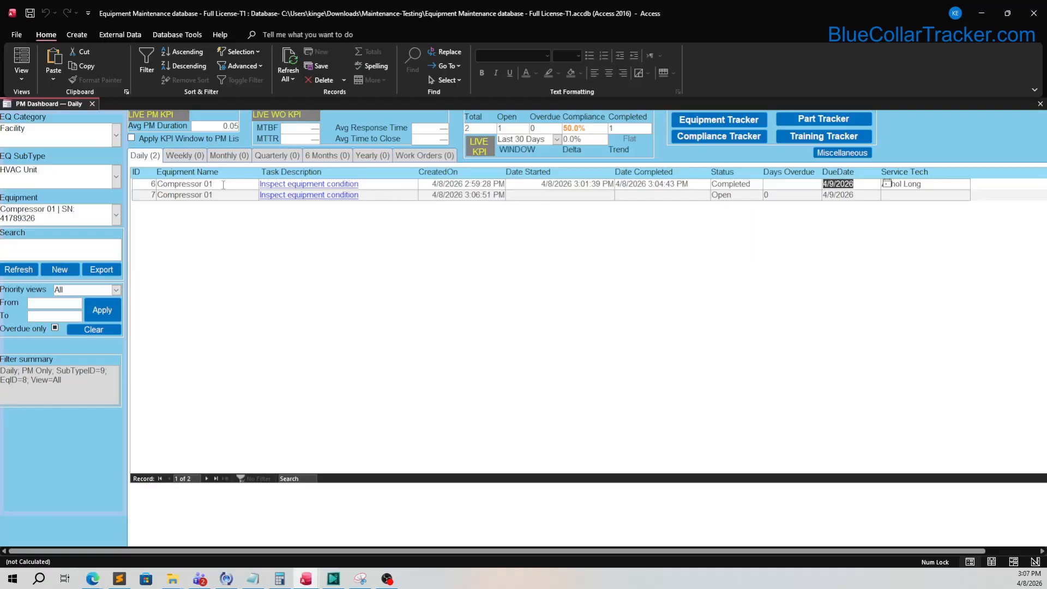
Step: Reopen the completed PM with ID 6, try to schedule its next PM again, and return to the daily dashboard
left_click(133, 183)
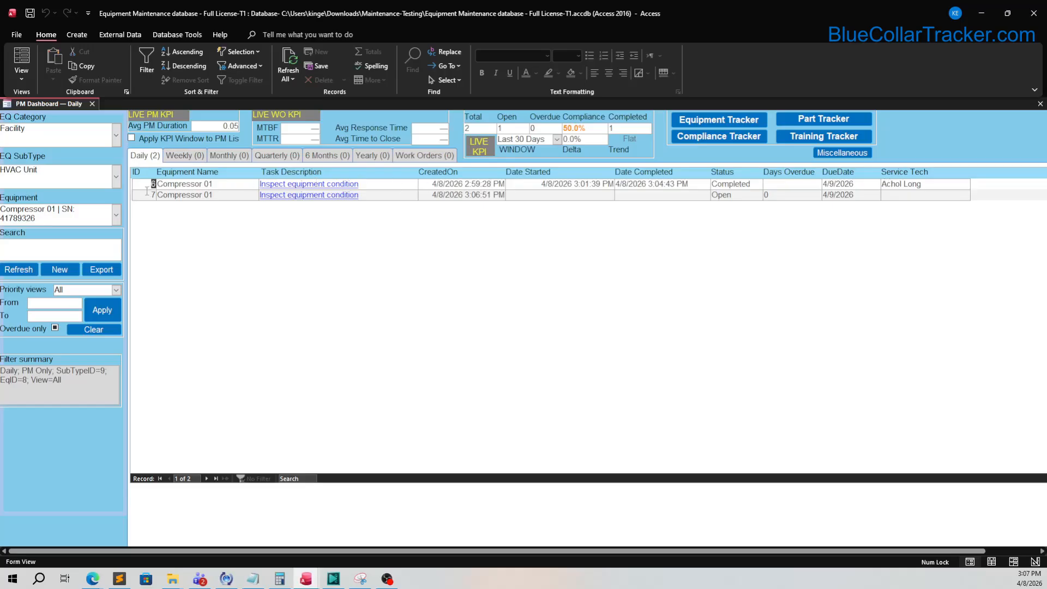
key("Down")
left_click(346, 184)
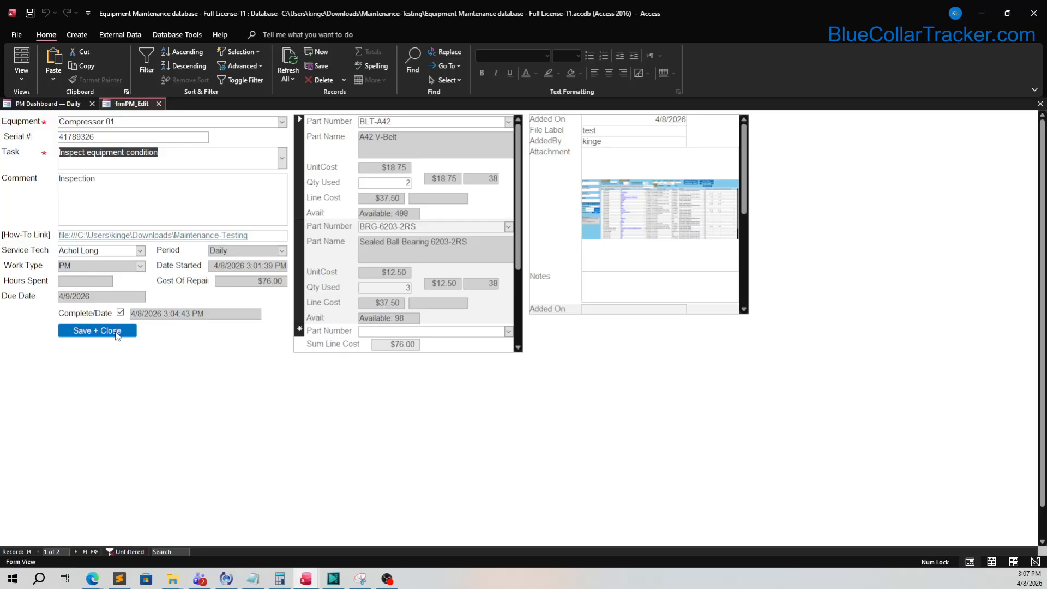
left_click(117, 332)
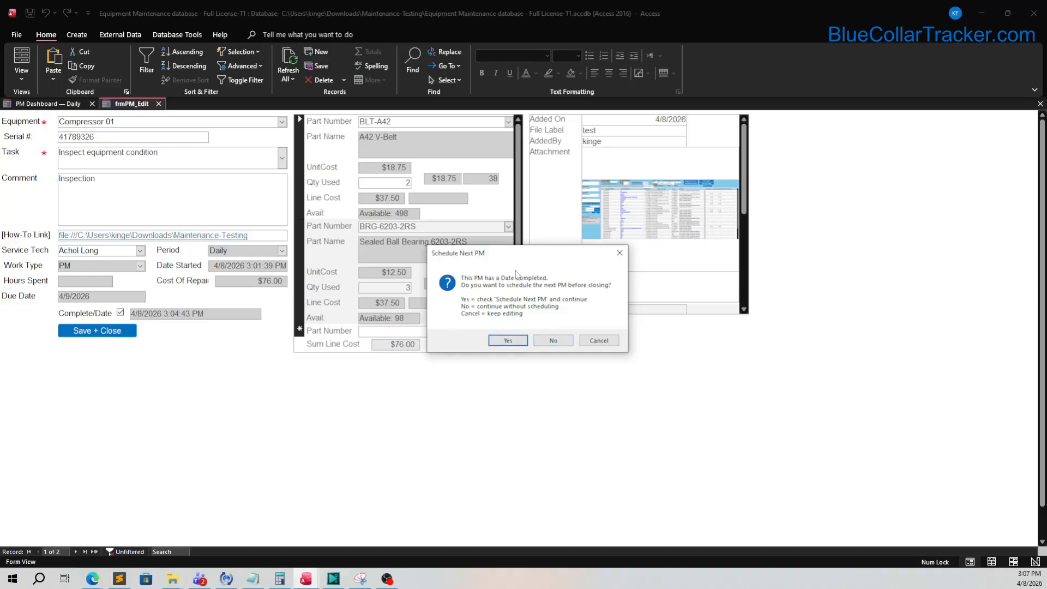
left_click_drag(517, 256, 271, 341)
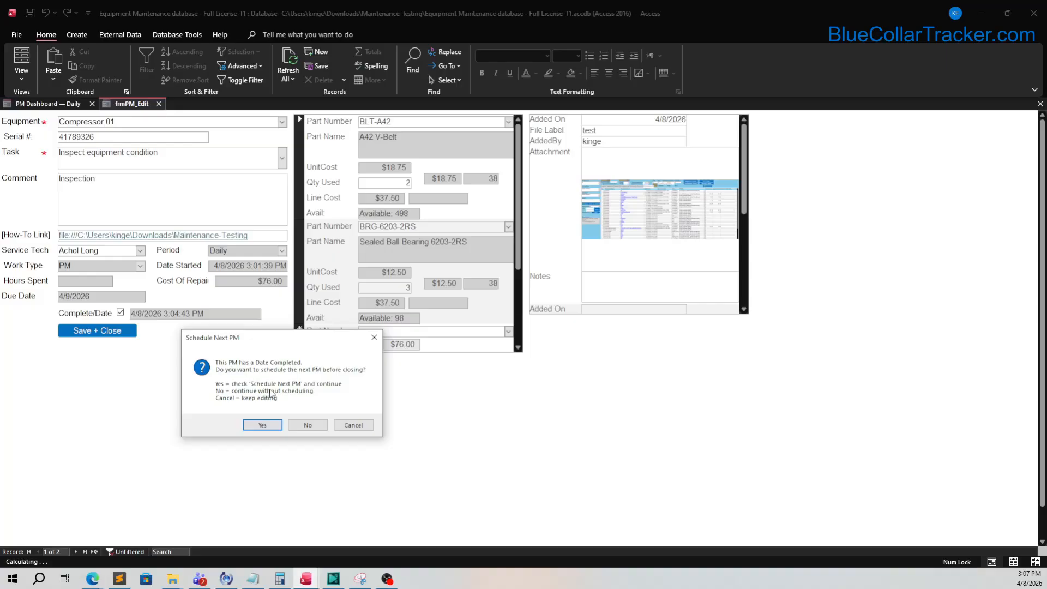
left_click(263, 425)
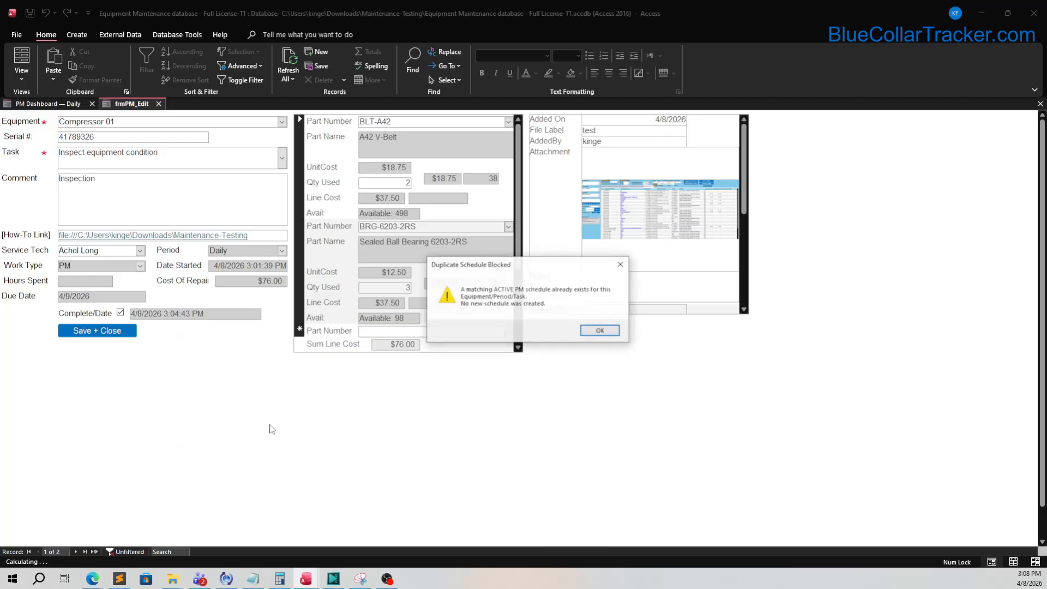
left_click_drag(500, 272, 230, 353)
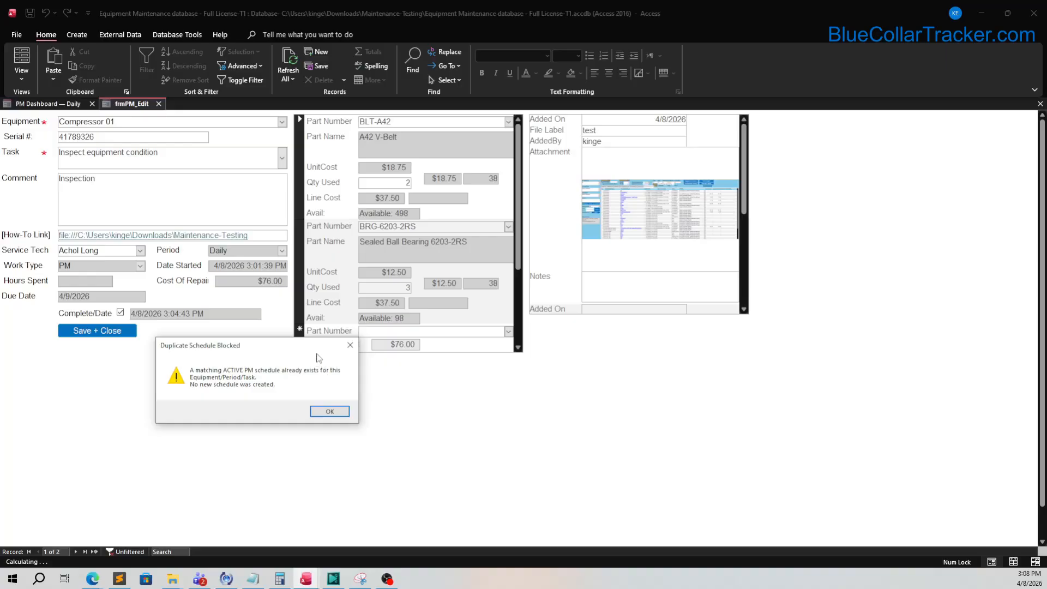
left_click(332, 411)
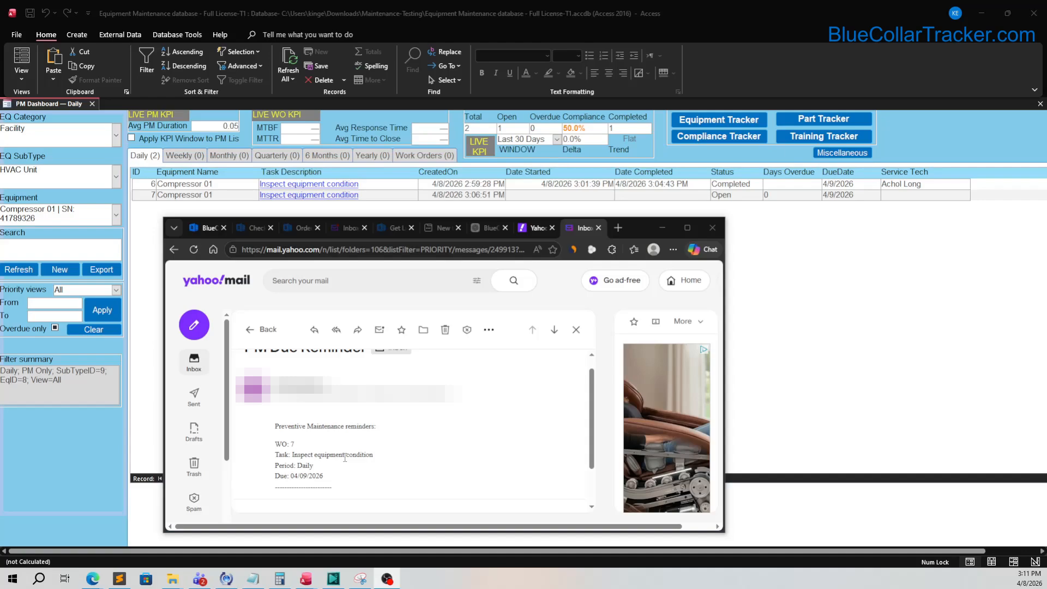
left_click(821, 364)
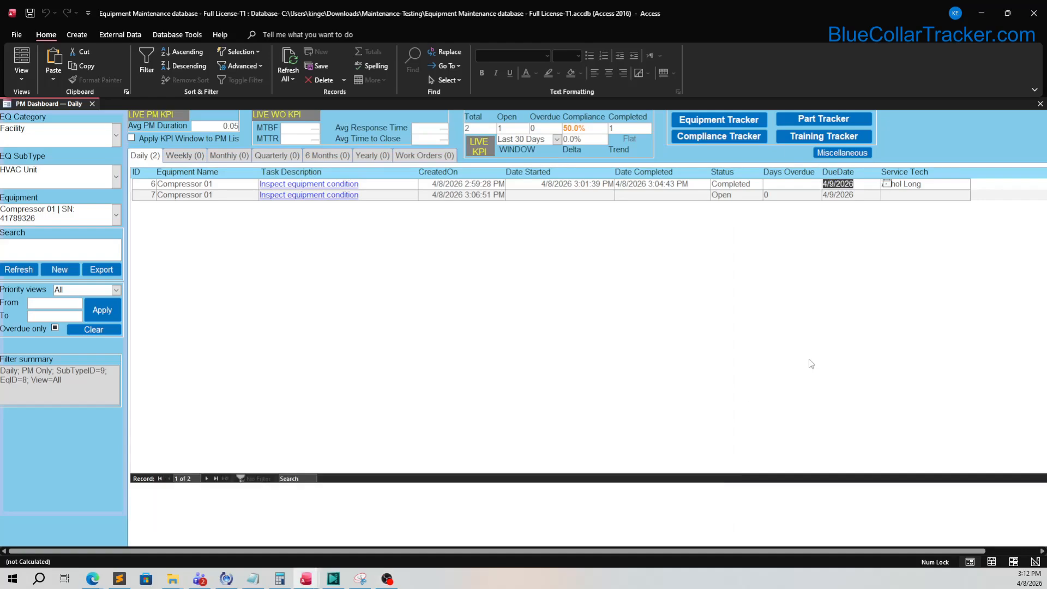